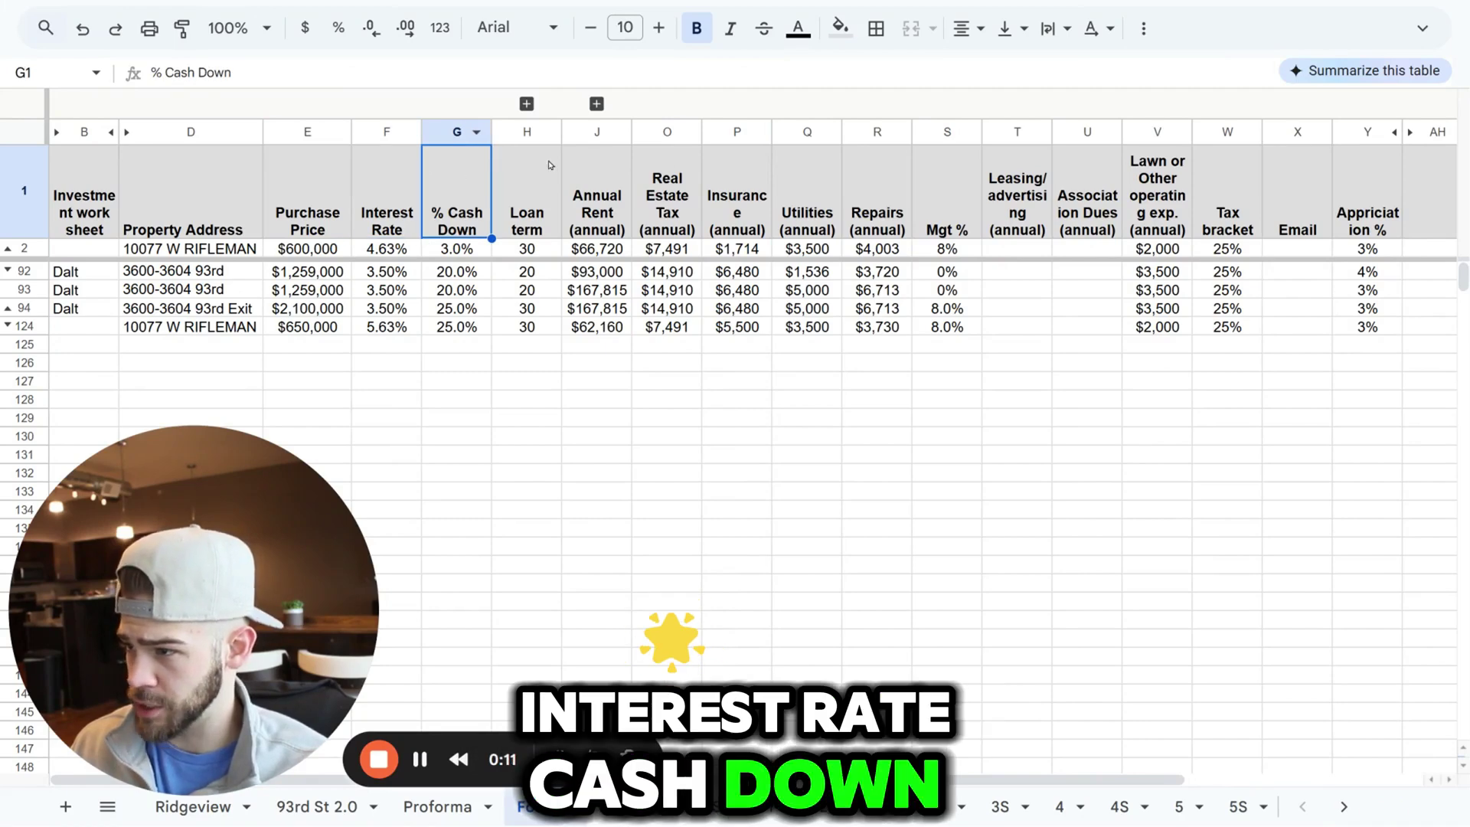
Review the Form sheet's input column headings from Loan term through Association Dues.
{"action": "left_click", "coordinate": [547, 165]}
{"action": "left_click", "coordinate": [612, 163]}
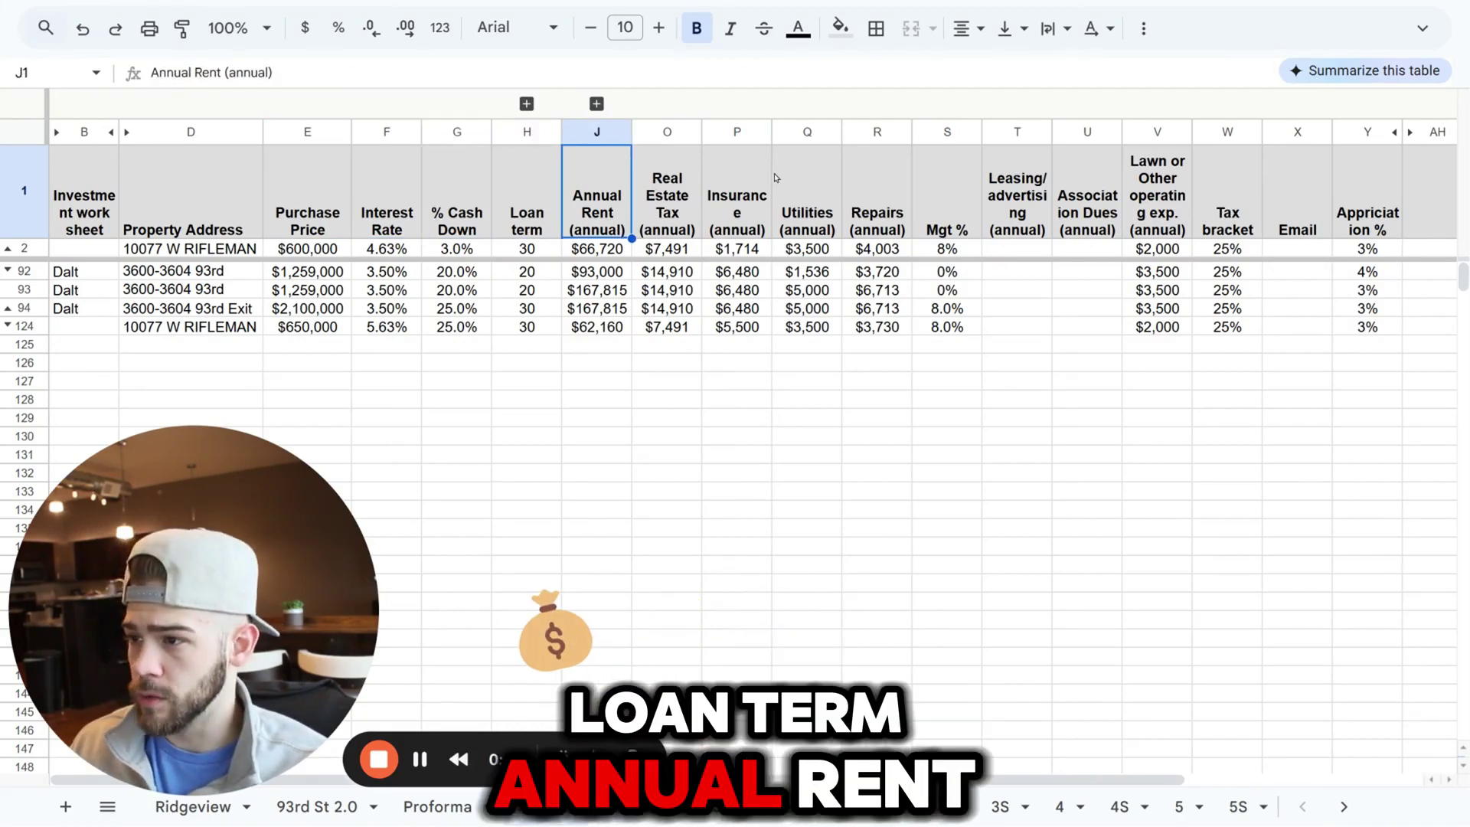
{"action": "left_click", "coordinate": [666, 179]}
{"action": "left_click", "coordinate": [735, 188]}
{"action": "left_click", "coordinate": [804, 185]}
{"action": "left_click", "coordinate": [872, 184]}
{"action": "left_click", "coordinate": [946, 199]}
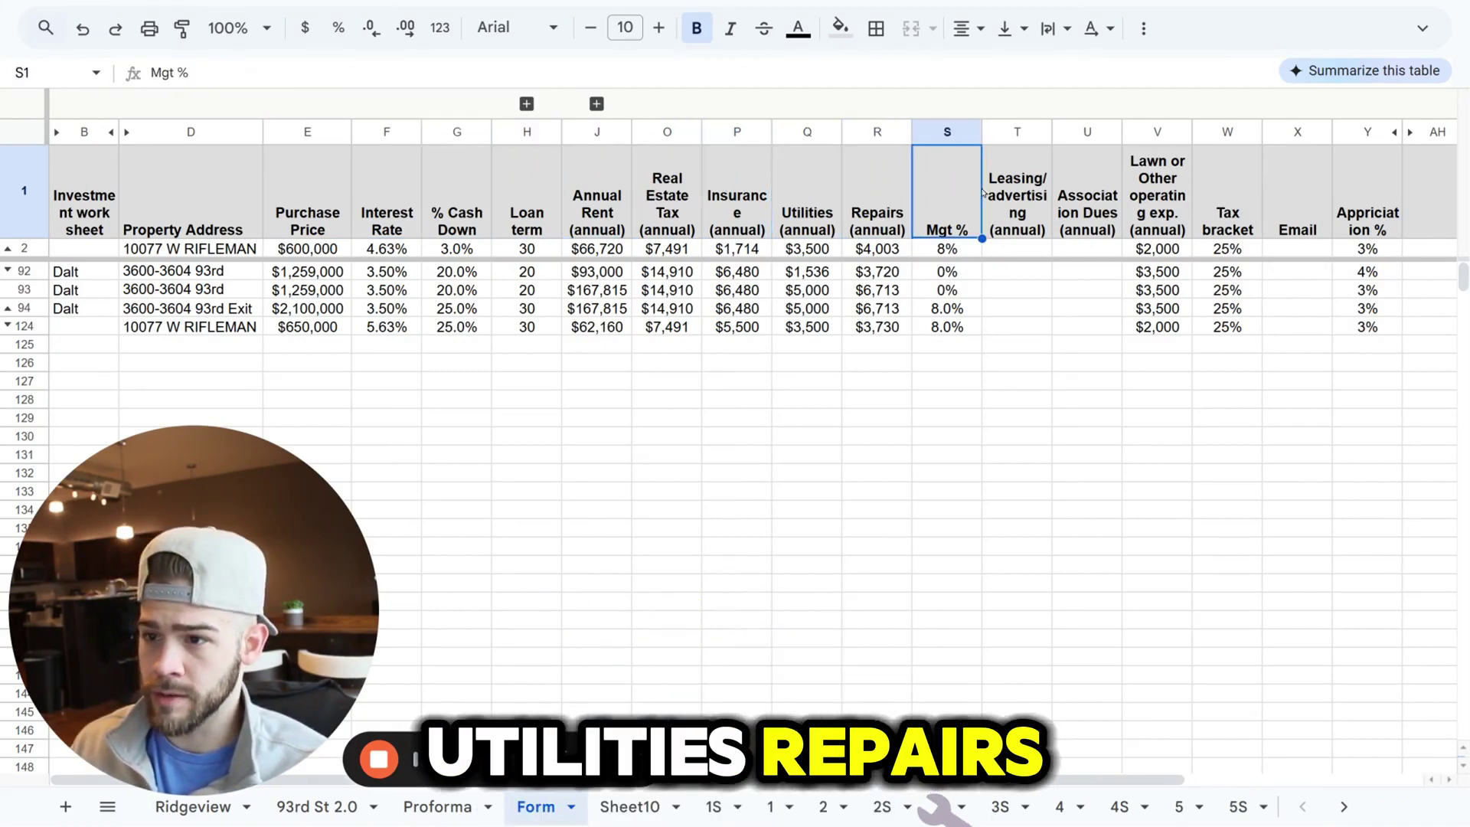
{"action": "left_click", "coordinate": [1014, 214]}
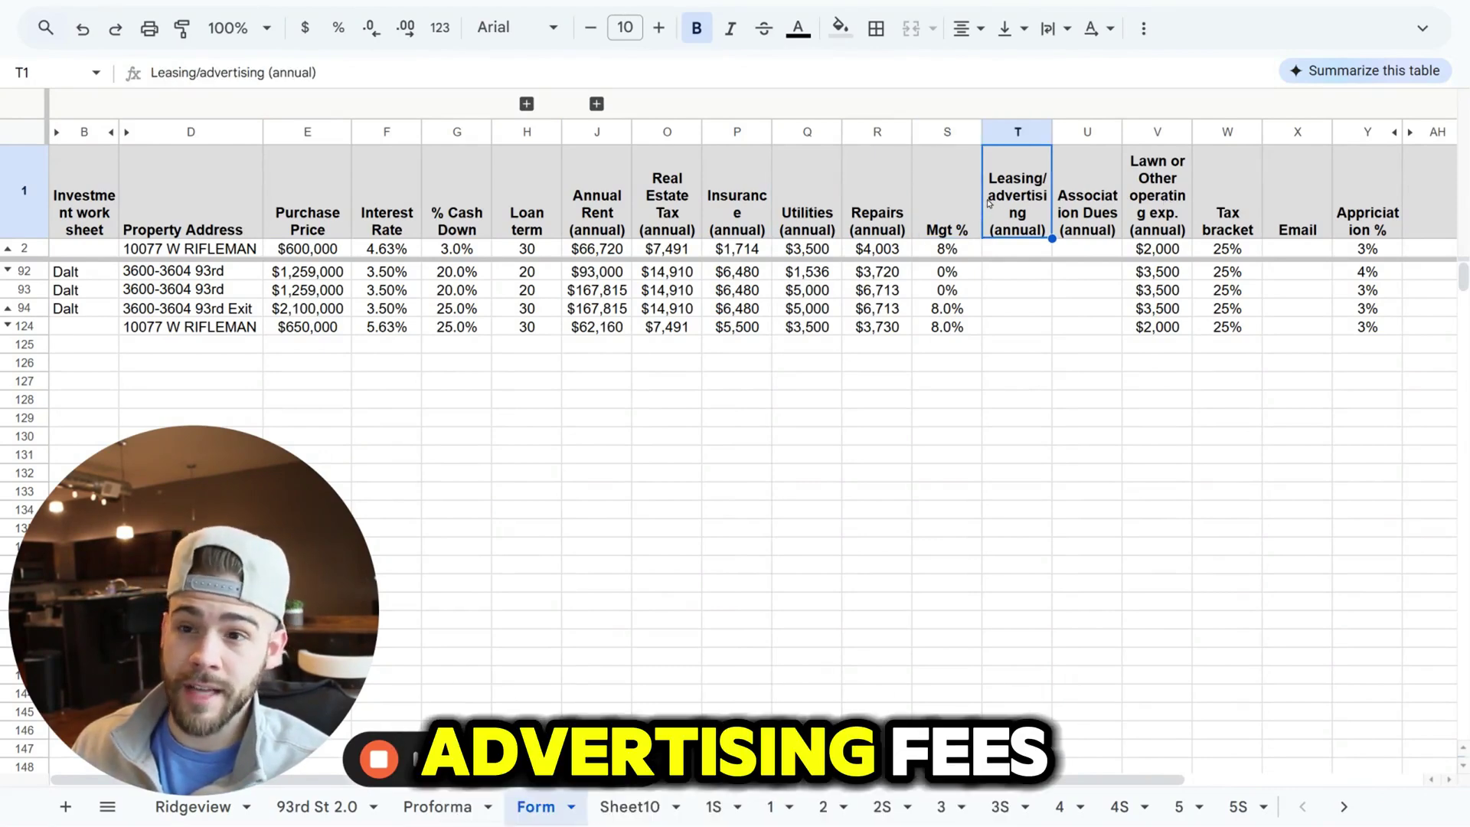
{"action": "left_click", "coordinate": [1062, 212]}
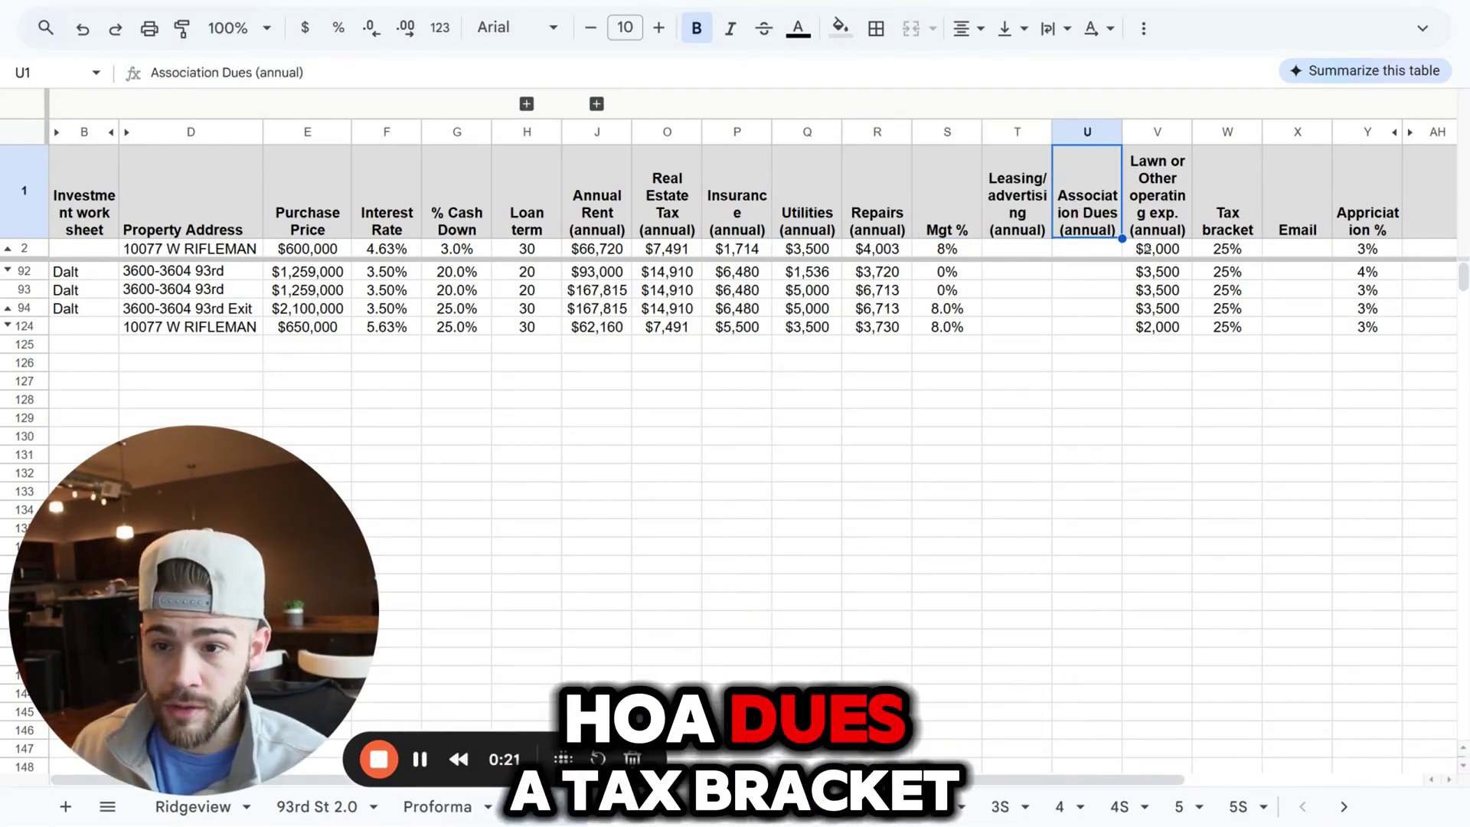
Examine the tax bracket, appreciation and management percentages entered for all listed properties.
{"action": "left_click", "coordinate": [1219, 203]}
{"action": "left_click", "coordinate": [1227, 249]}
{"action": "key", "text": "ctrl+shift+Down"}
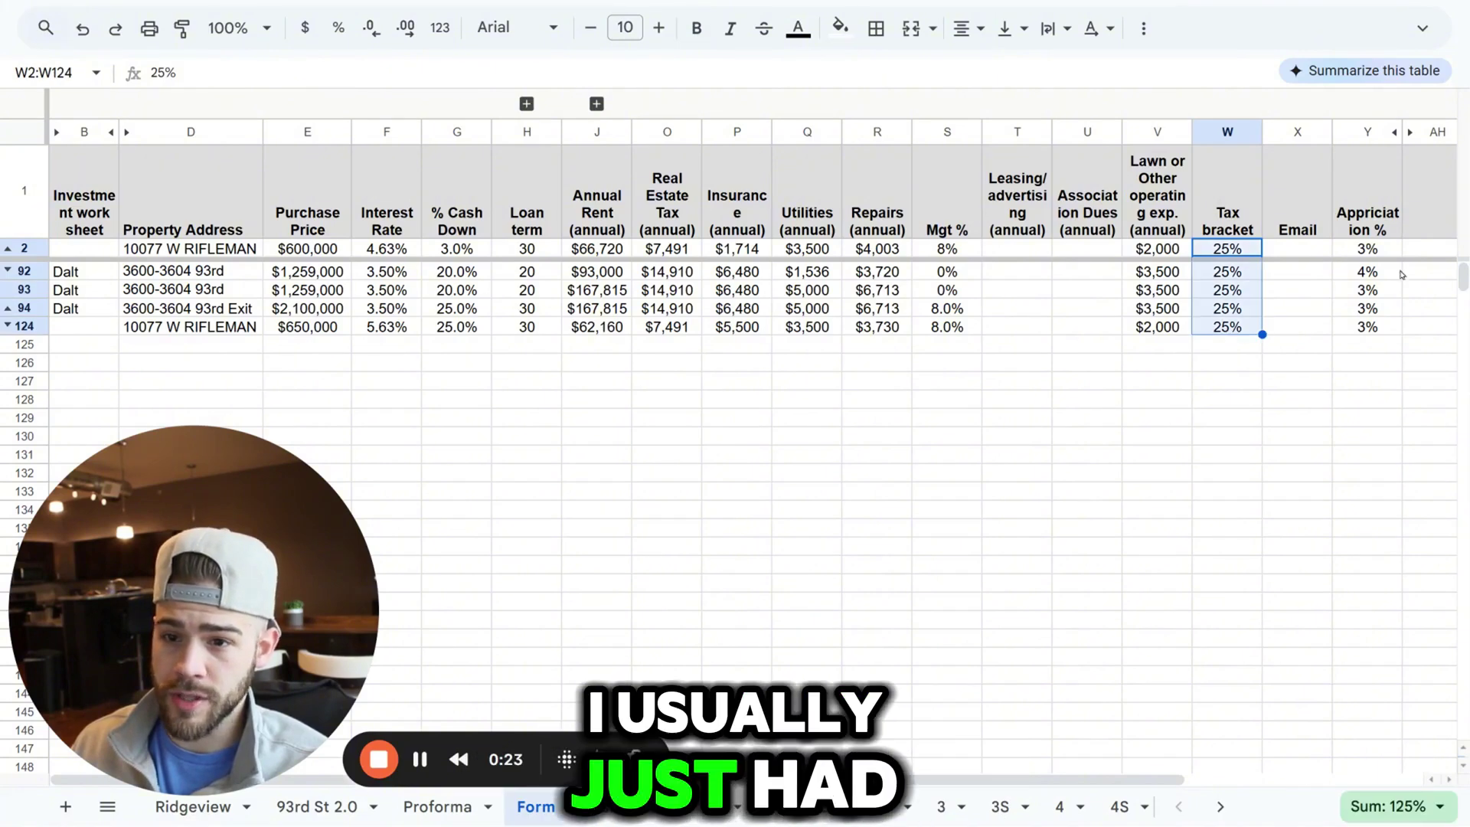
{"action": "left_click", "coordinate": [1364, 200]}
{"action": "left_click_drag", "start_coordinate": [1367, 249], "coordinate": [1368, 327]}
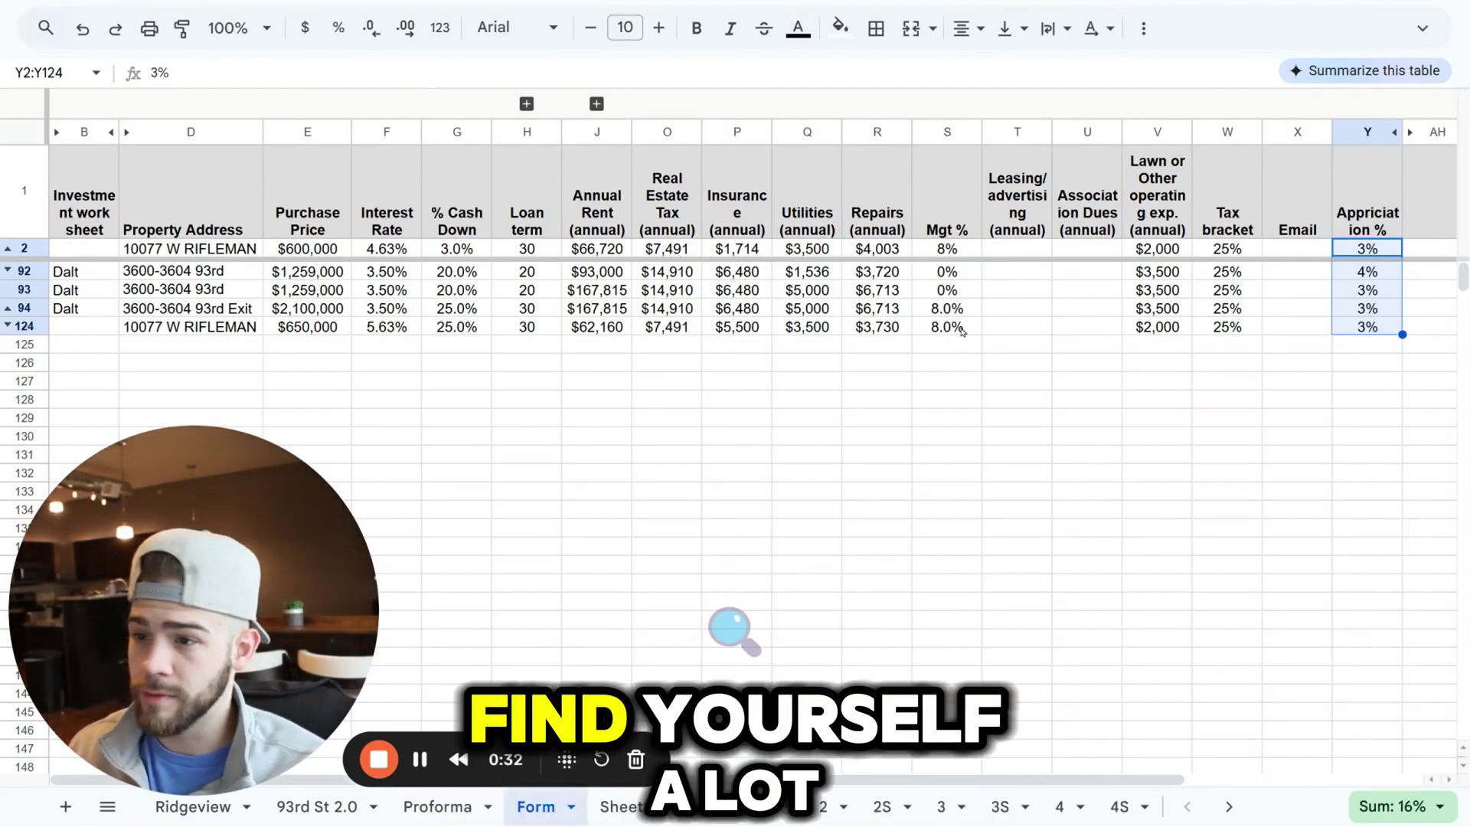
{"action": "left_click_drag", "start_coordinate": [947, 249], "coordinate": [940, 329]}
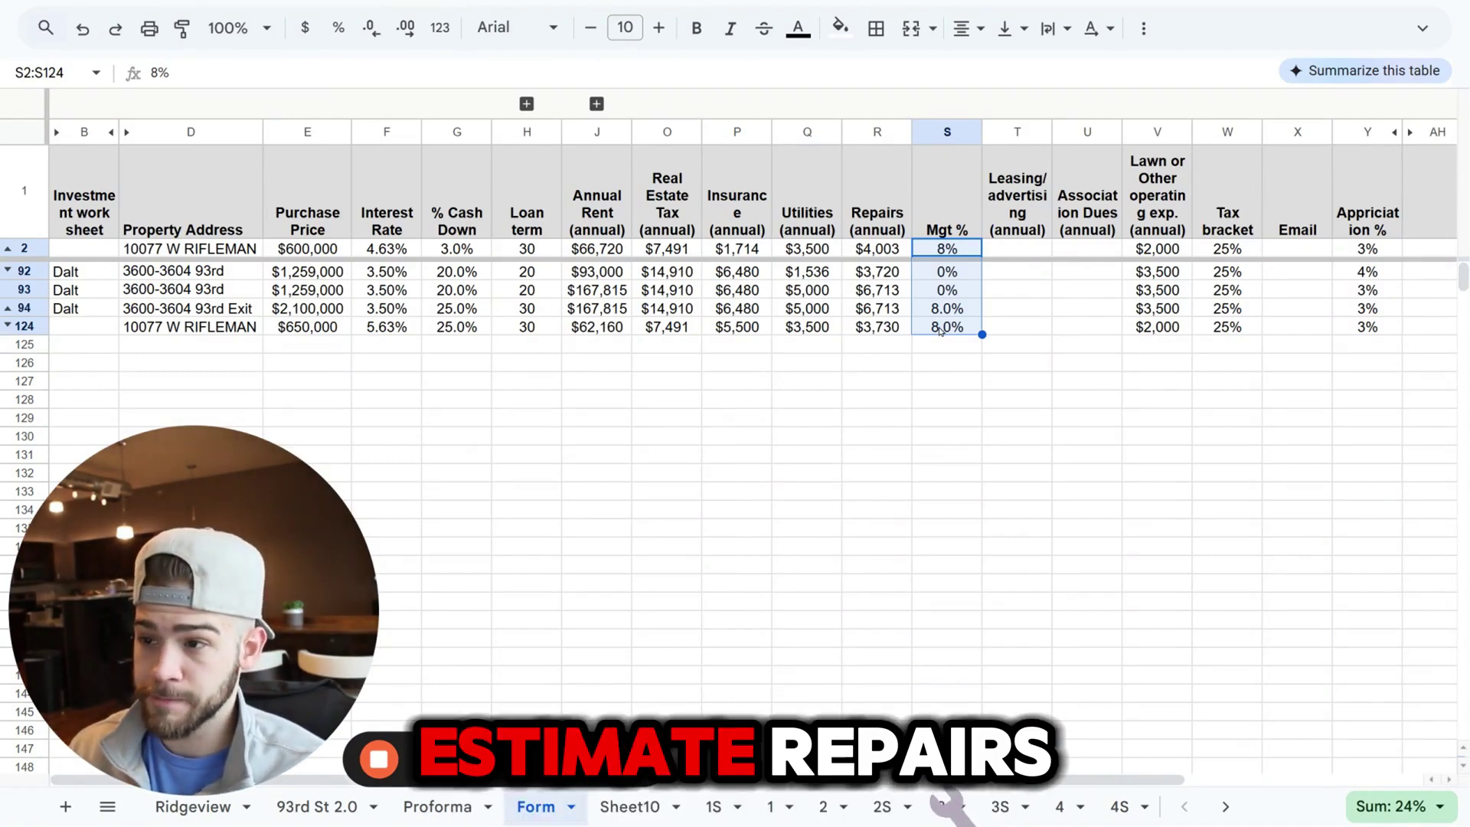
Inspect the repairs formula in row 124, the Utilities column and that row's management percentage.
{"action": "left_click", "coordinate": [880, 328]}
{"action": "double_click", "coordinate": [881, 328]}
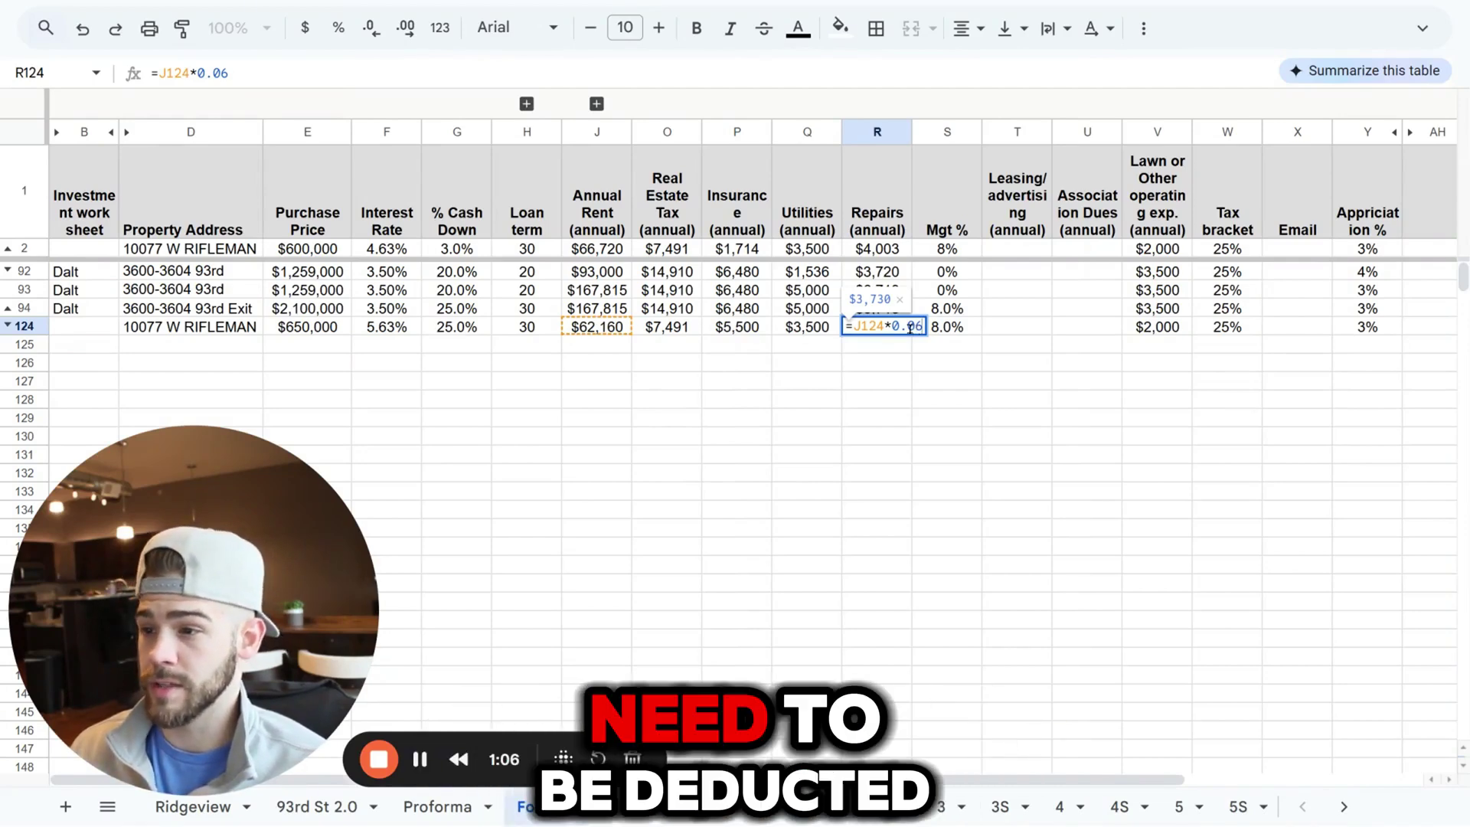
{"action": "left_click", "coordinate": [813, 349]}
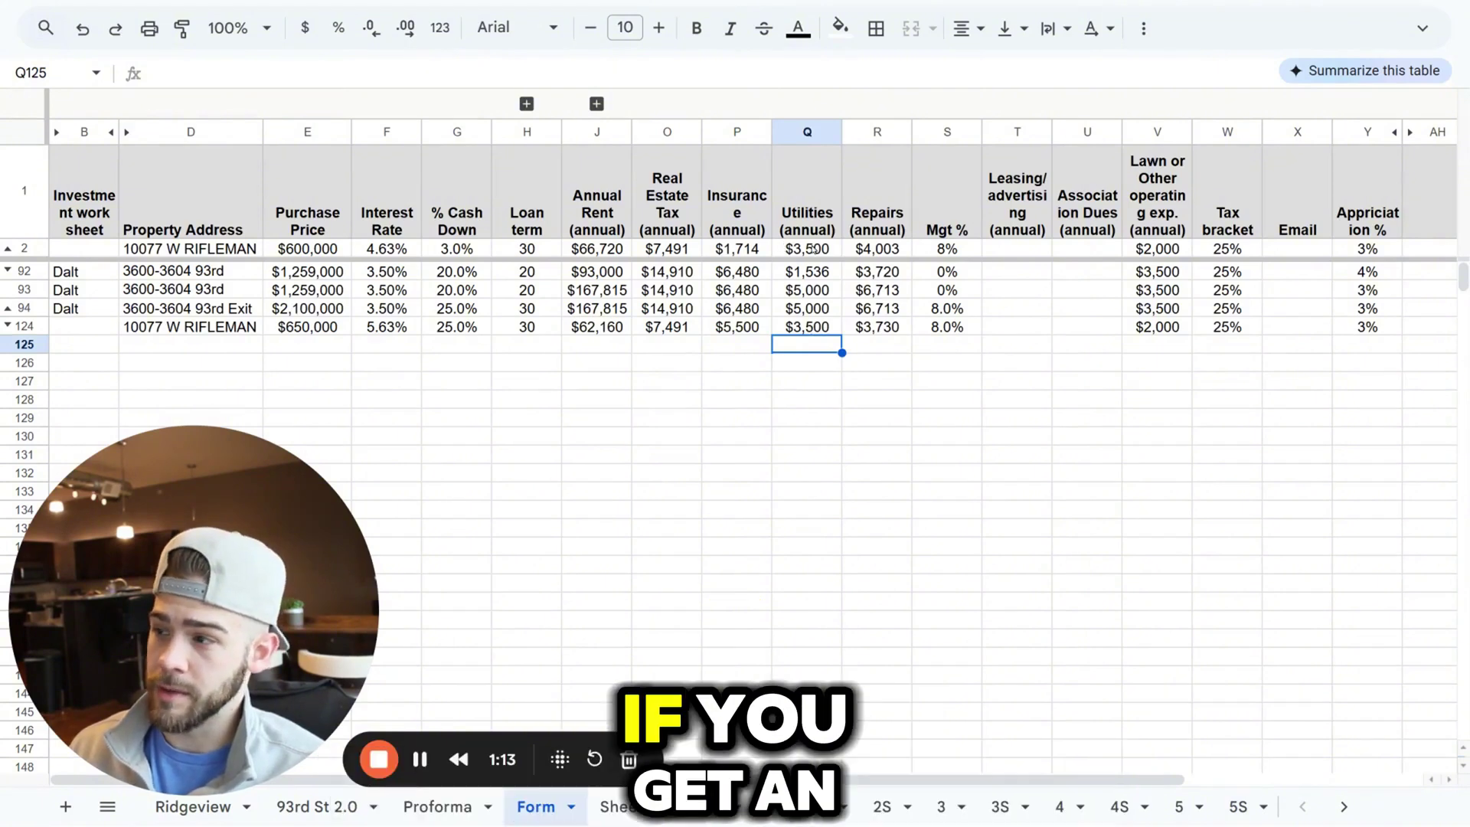
{"action": "left_click_drag", "start_coordinate": [784, 253], "coordinate": [796, 328]}
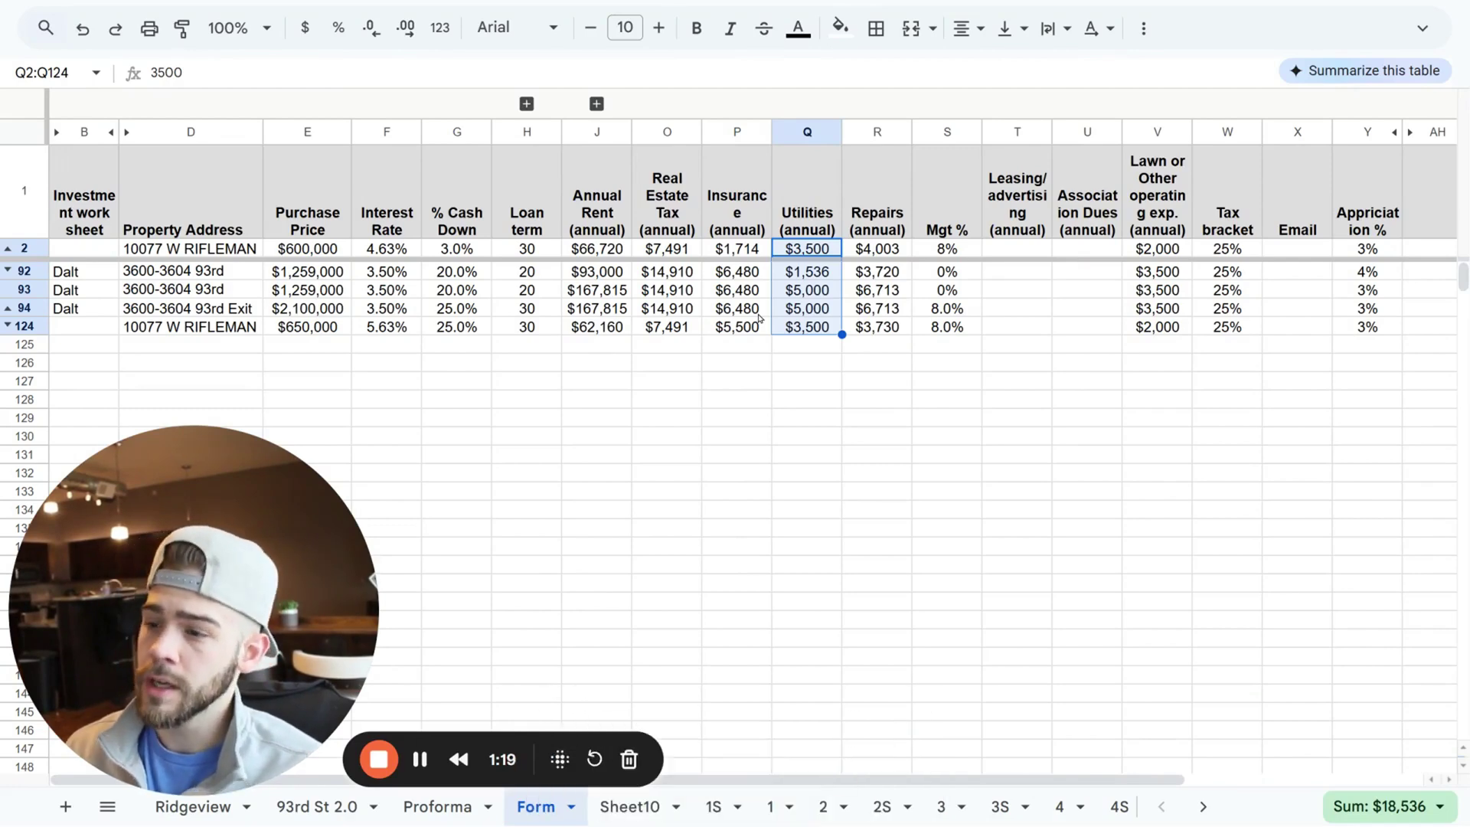
{"action": "left_click", "coordinate": [944, 334]}
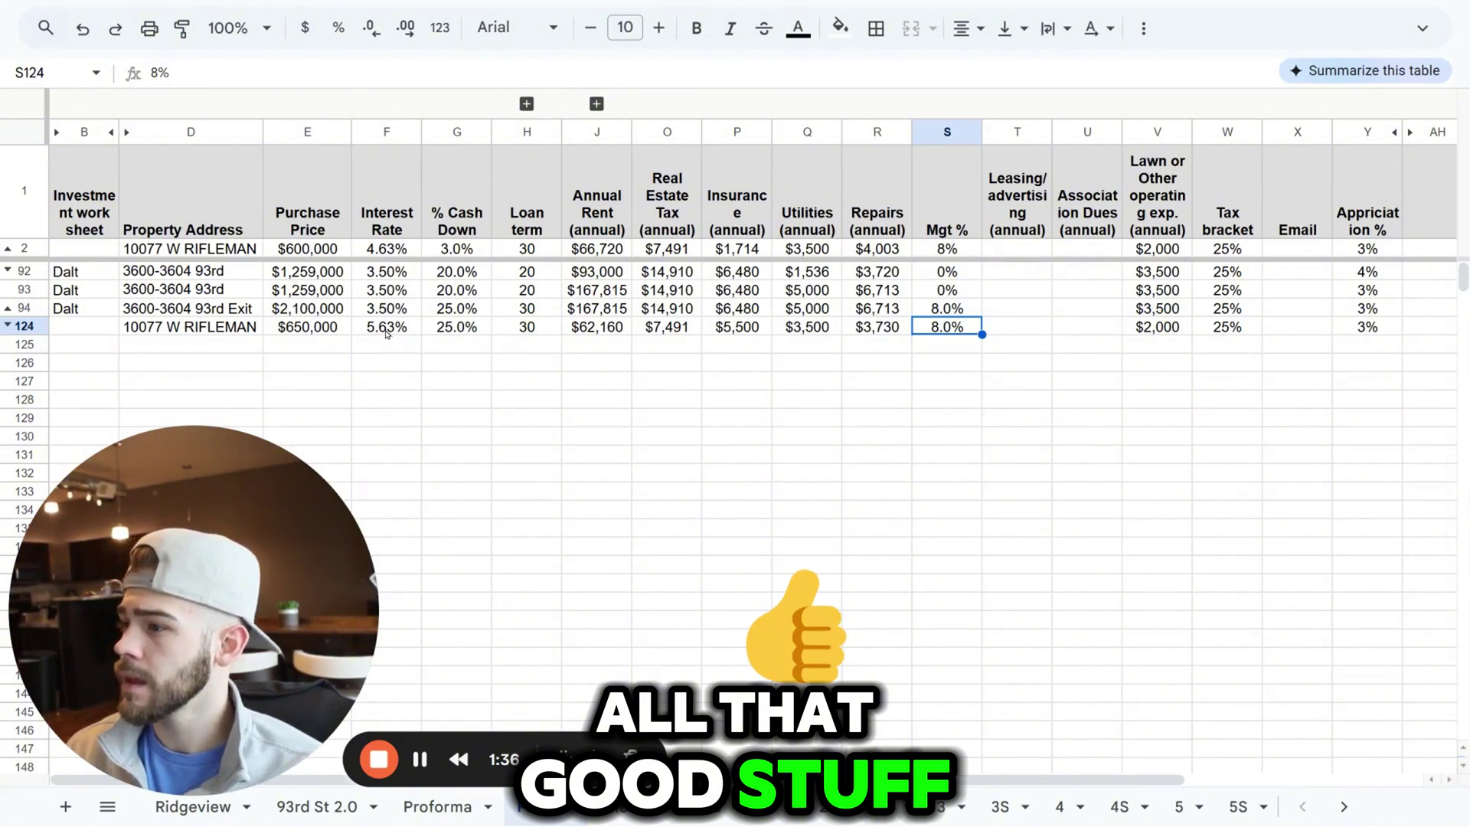
Examine the purchase prices, interest rates and loan terms entered for all listed properties.
{"action": "left_click", "coordinate": [307, 248]}
{"action": "key", "text": "ctrl+shift+Down"}
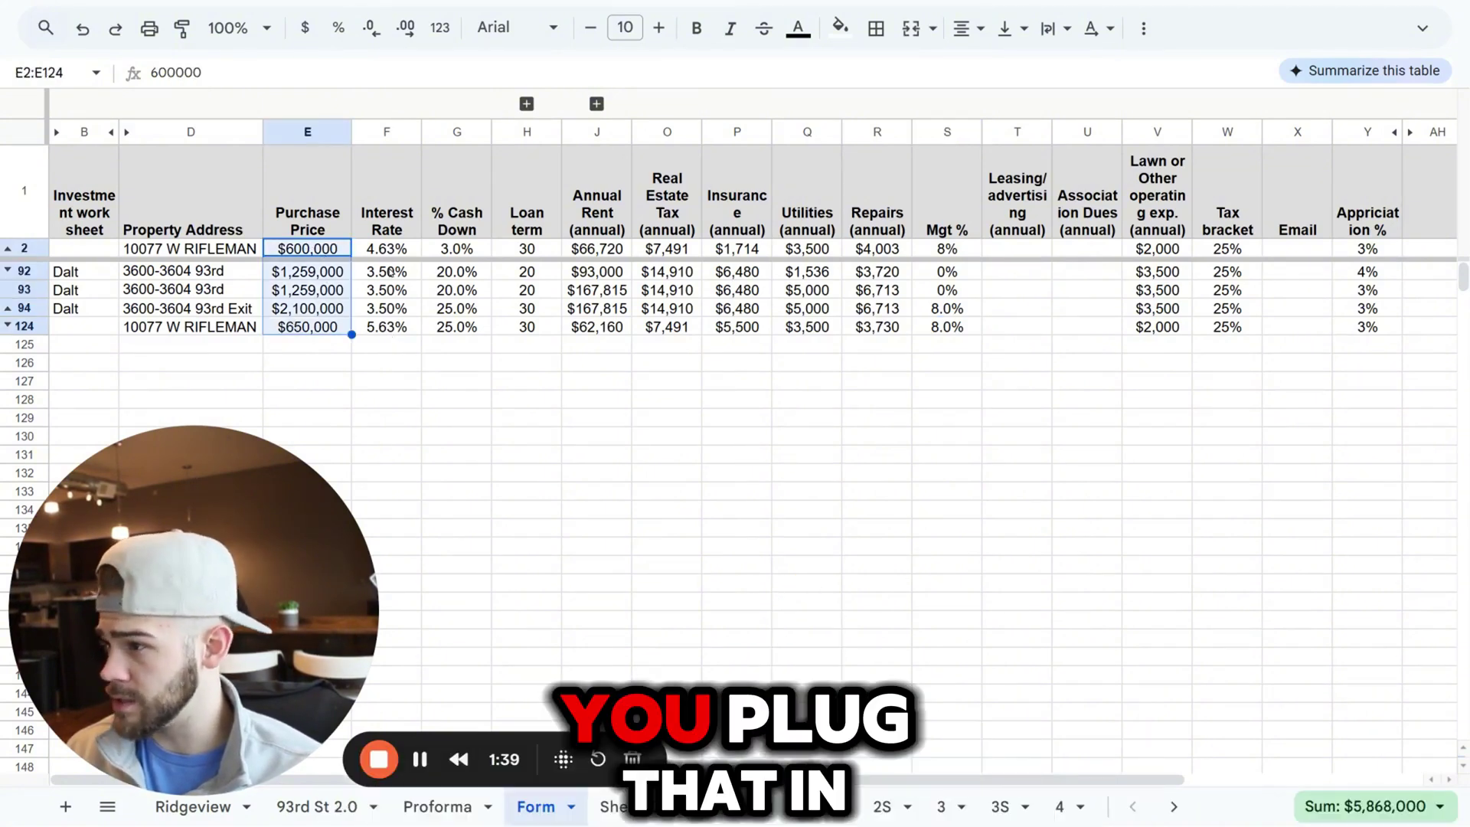
{"action": "left_click", "coordinate": [403, 255]}
{"action": "key", "text": "ctrl+shift+Down"}
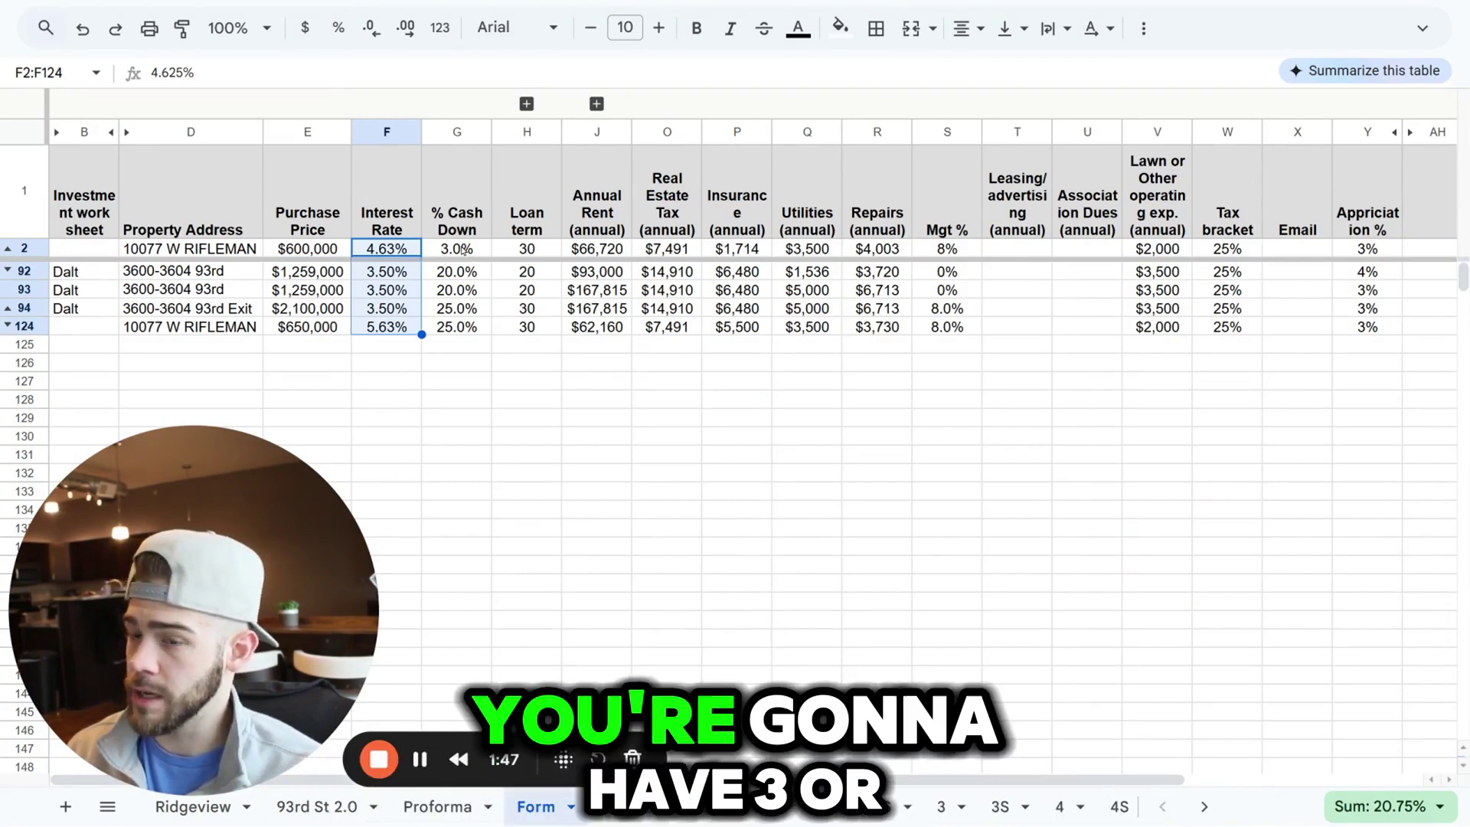
{"action": "left_click", "coordinate": [532, 249]}
{"action": "key", "text": "ctrl+shift+Down"}
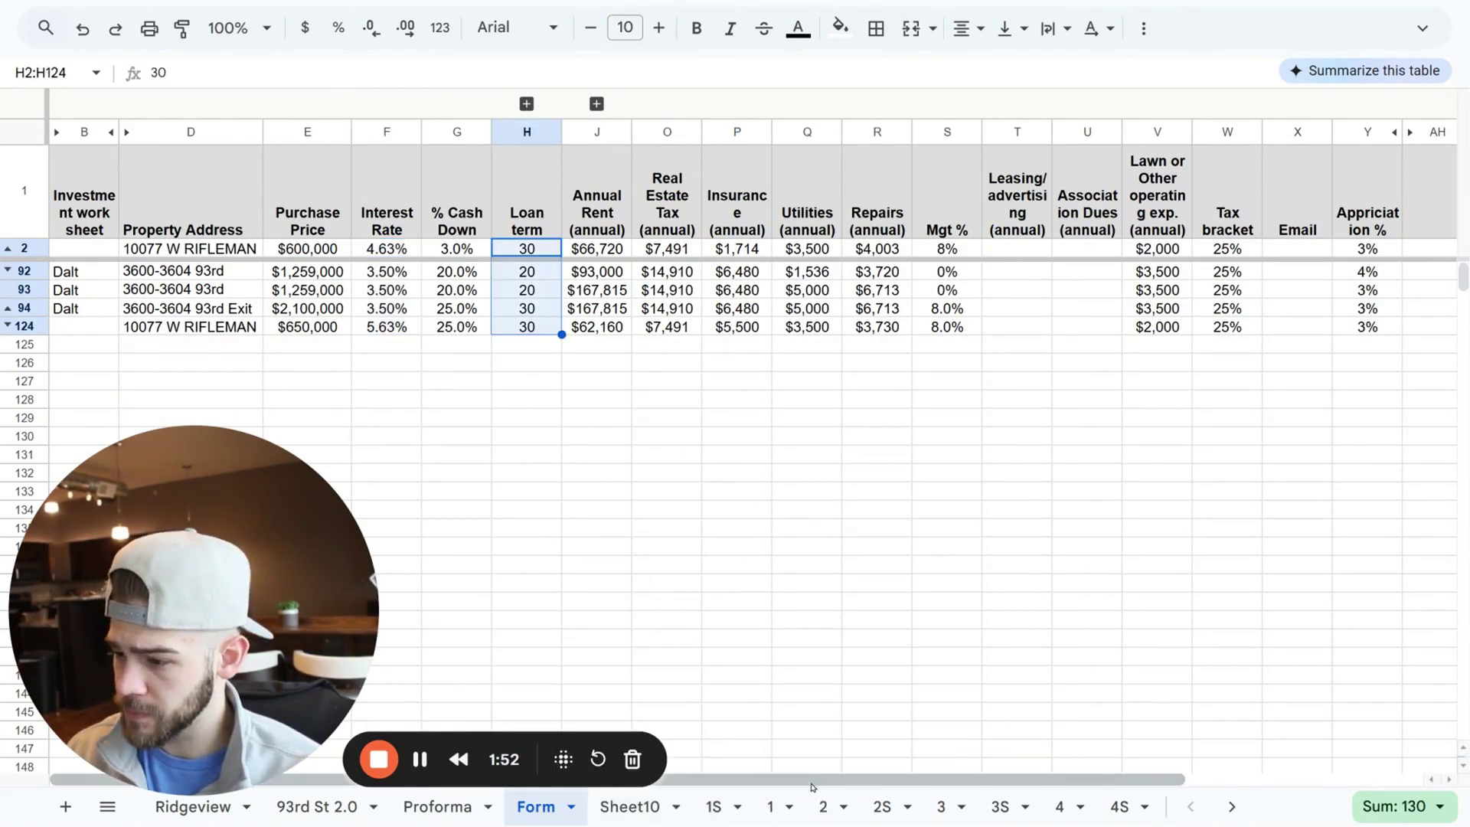
{"action": "left_click", "coordinate": [770, 816]}
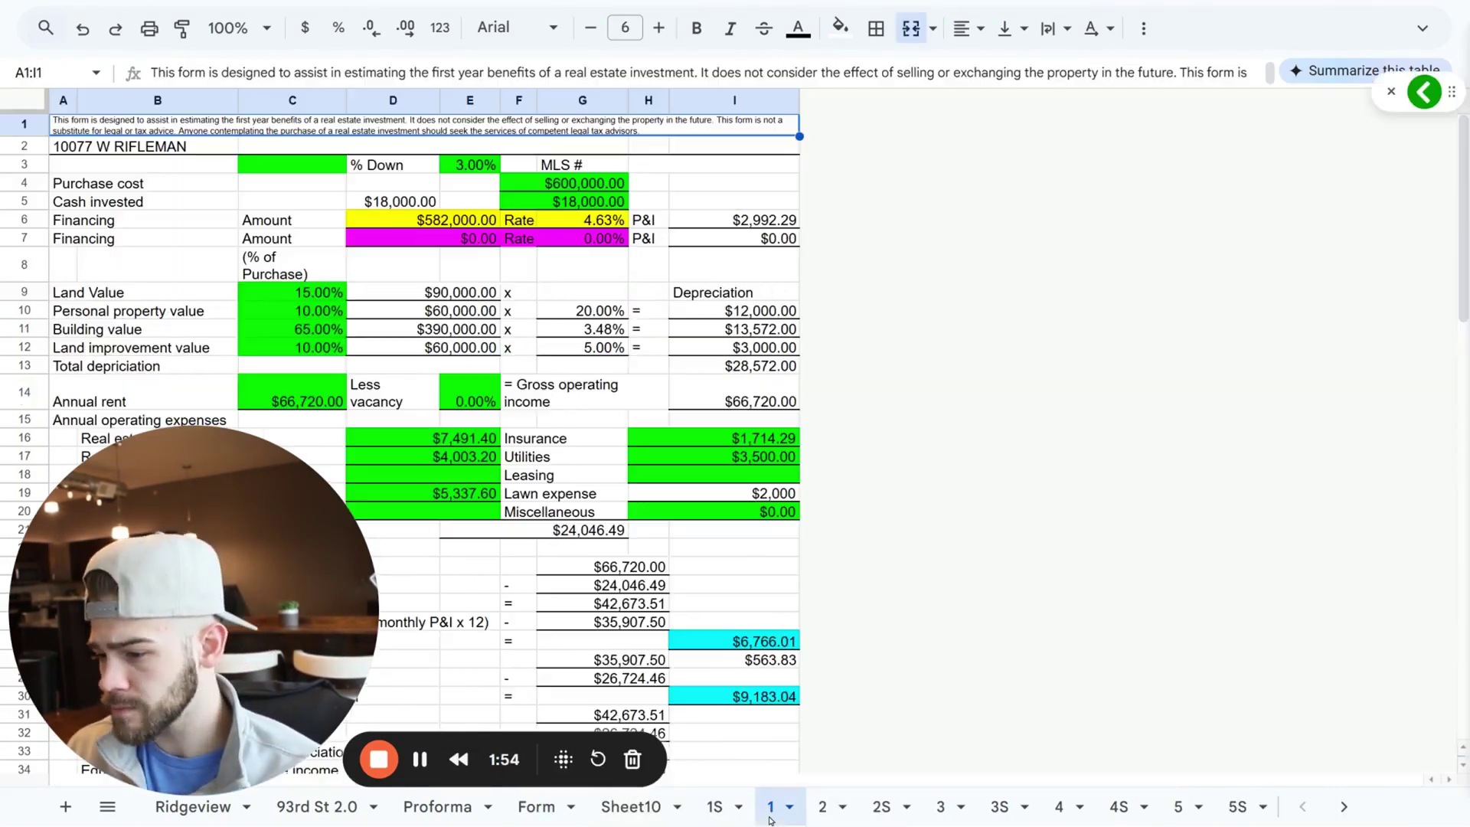
{"action": "scroll", "coordinate": [678, 614], "scroll_direction": "down", "scroll_amount": 3}
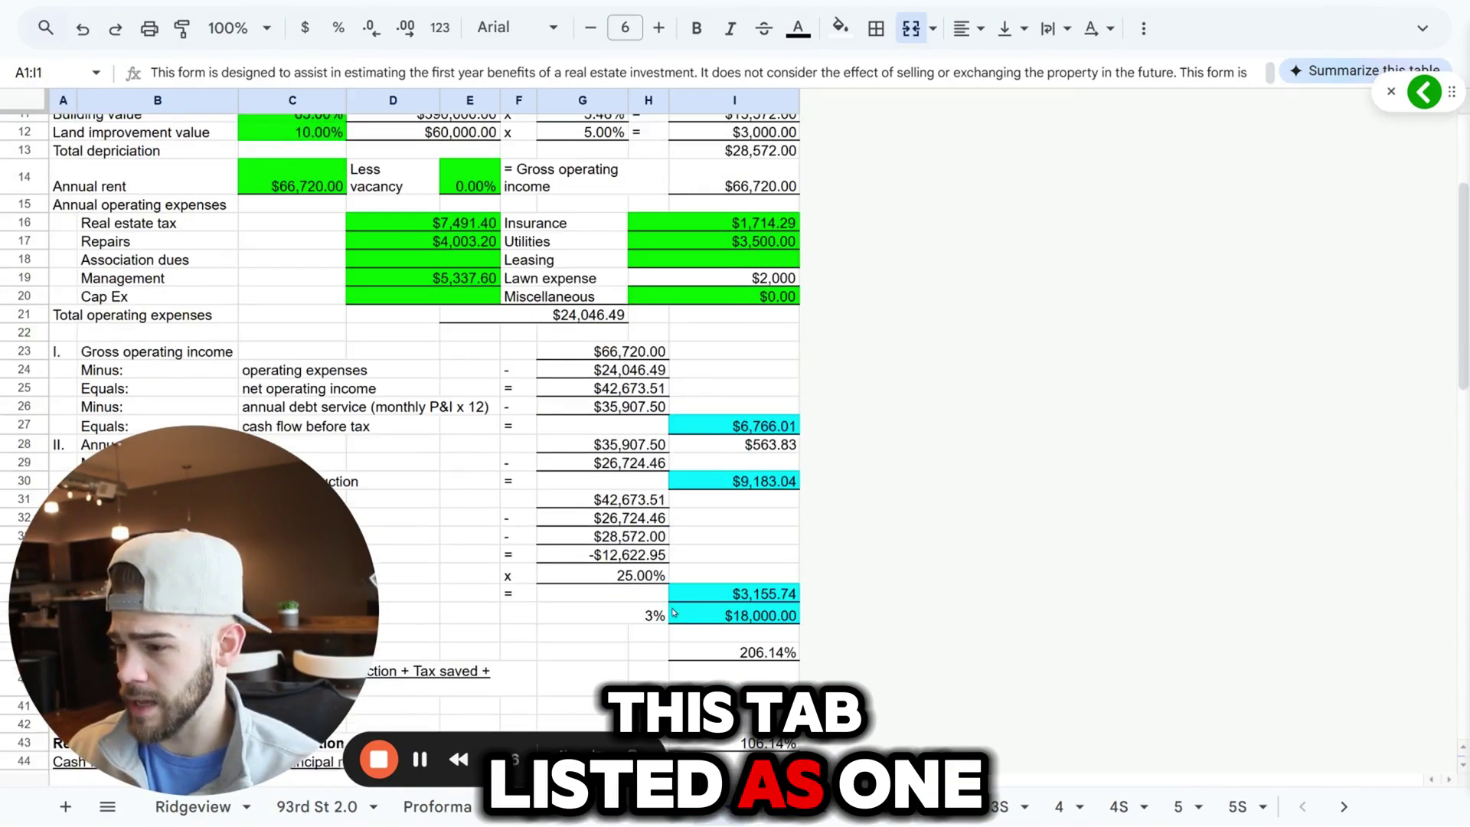
{"action": "scroll", "coordinate": [672, 612], "scroll_direction": "up", "scroll_amount": 3}
{"action": "left_click_drag", "start_coordinate": [288, 647], "coordinate": [1096, 421]}
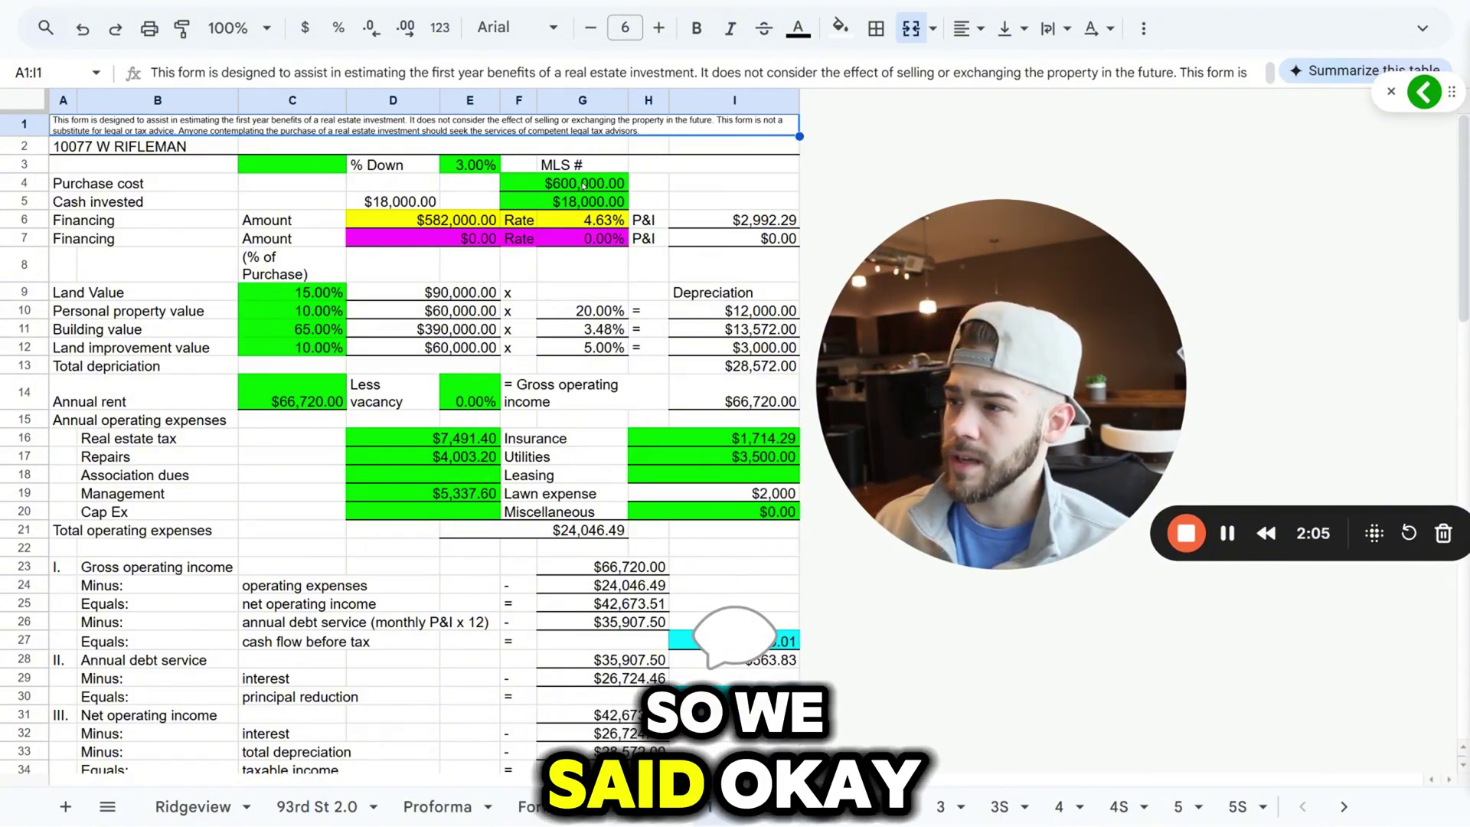
Inspect the worksheet's purchase cost, cash invested, and first financing row's amount, rate and P&I.
{"action": "left_click", "coordinate": [583, 184]}
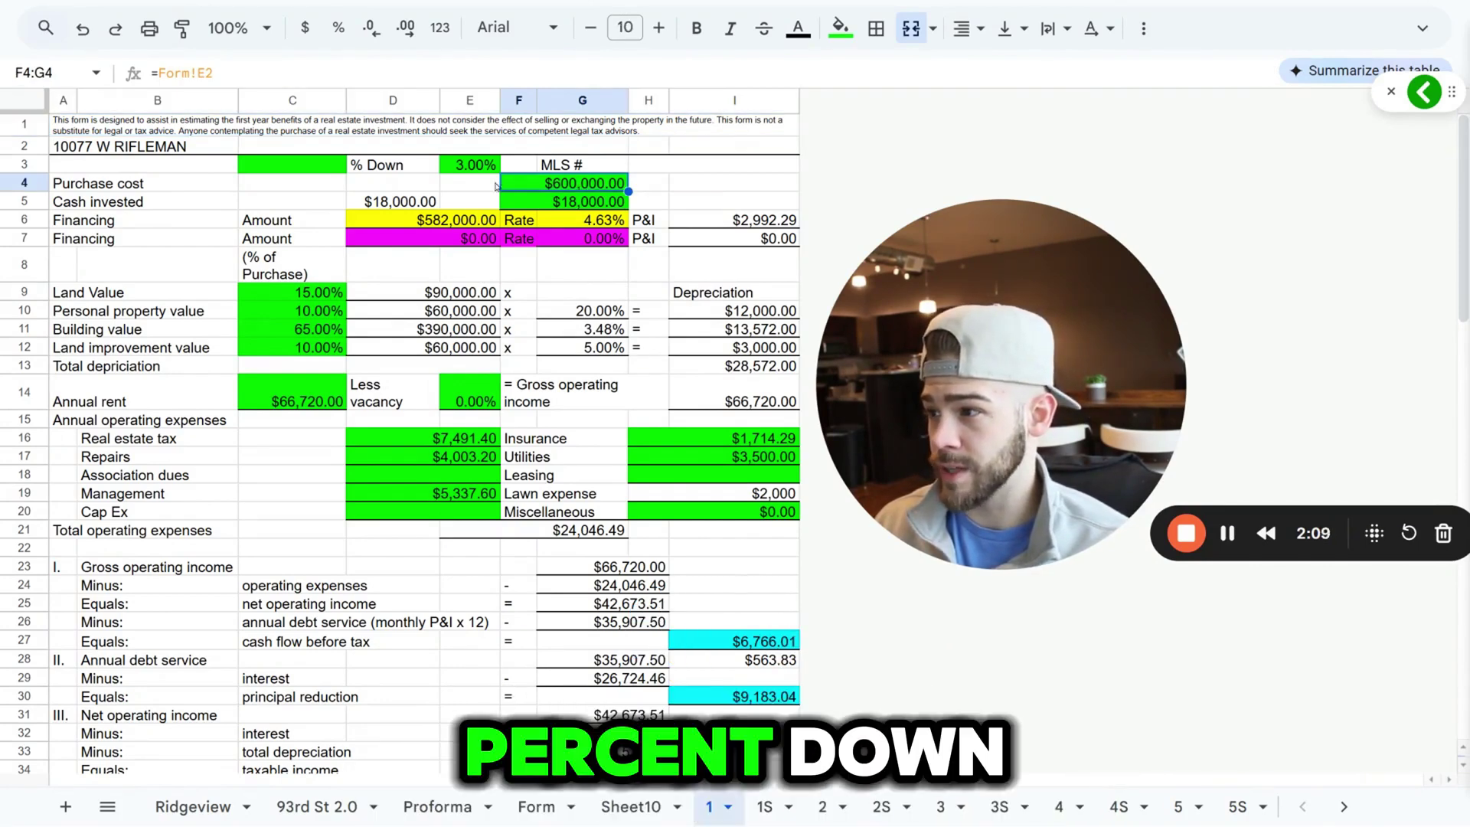
{"action": "left_click", "coordinate": [423, 203]}
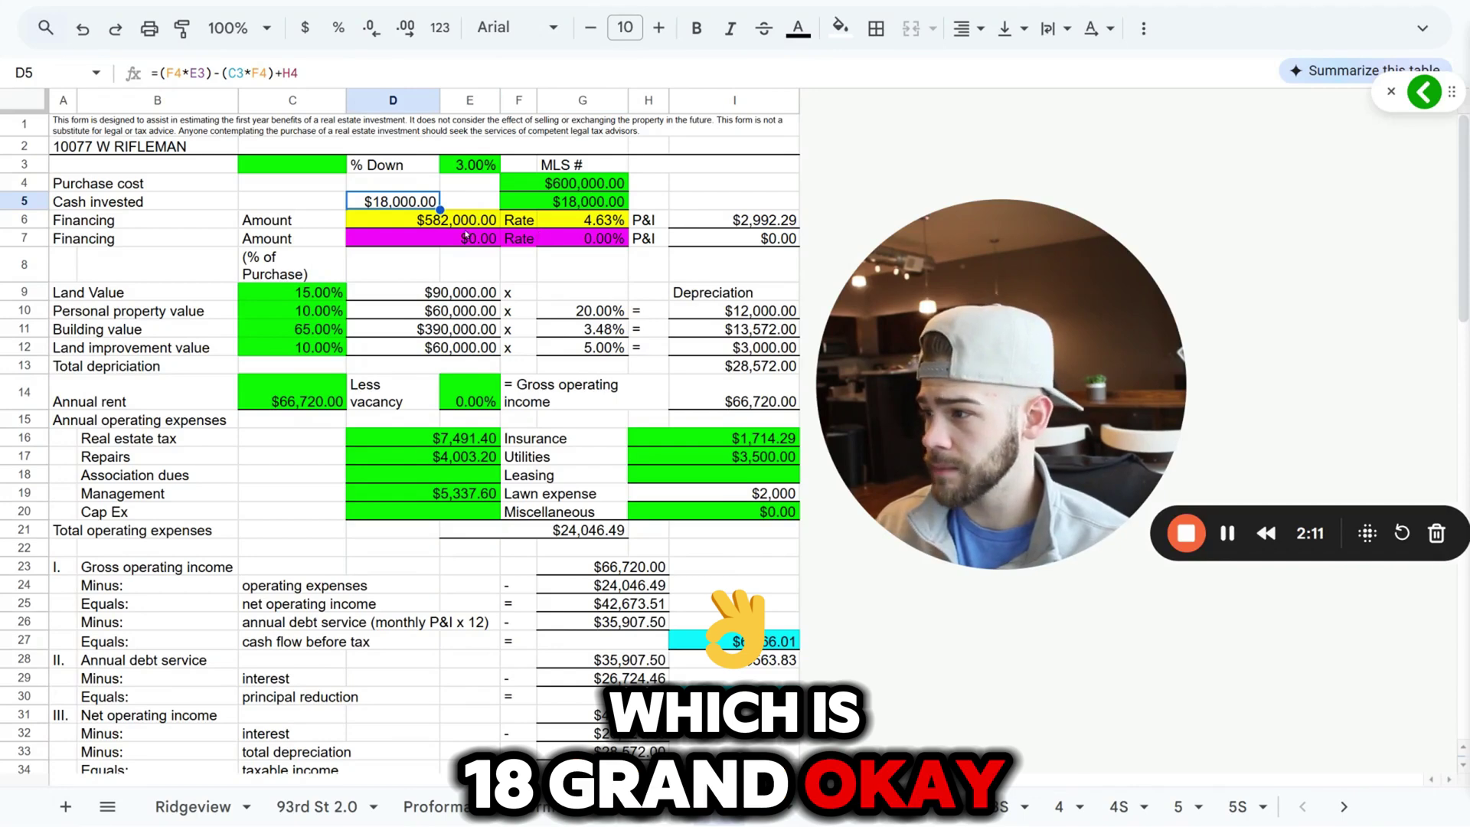
{"action": "left_click", "coordinate": [172, 222]}
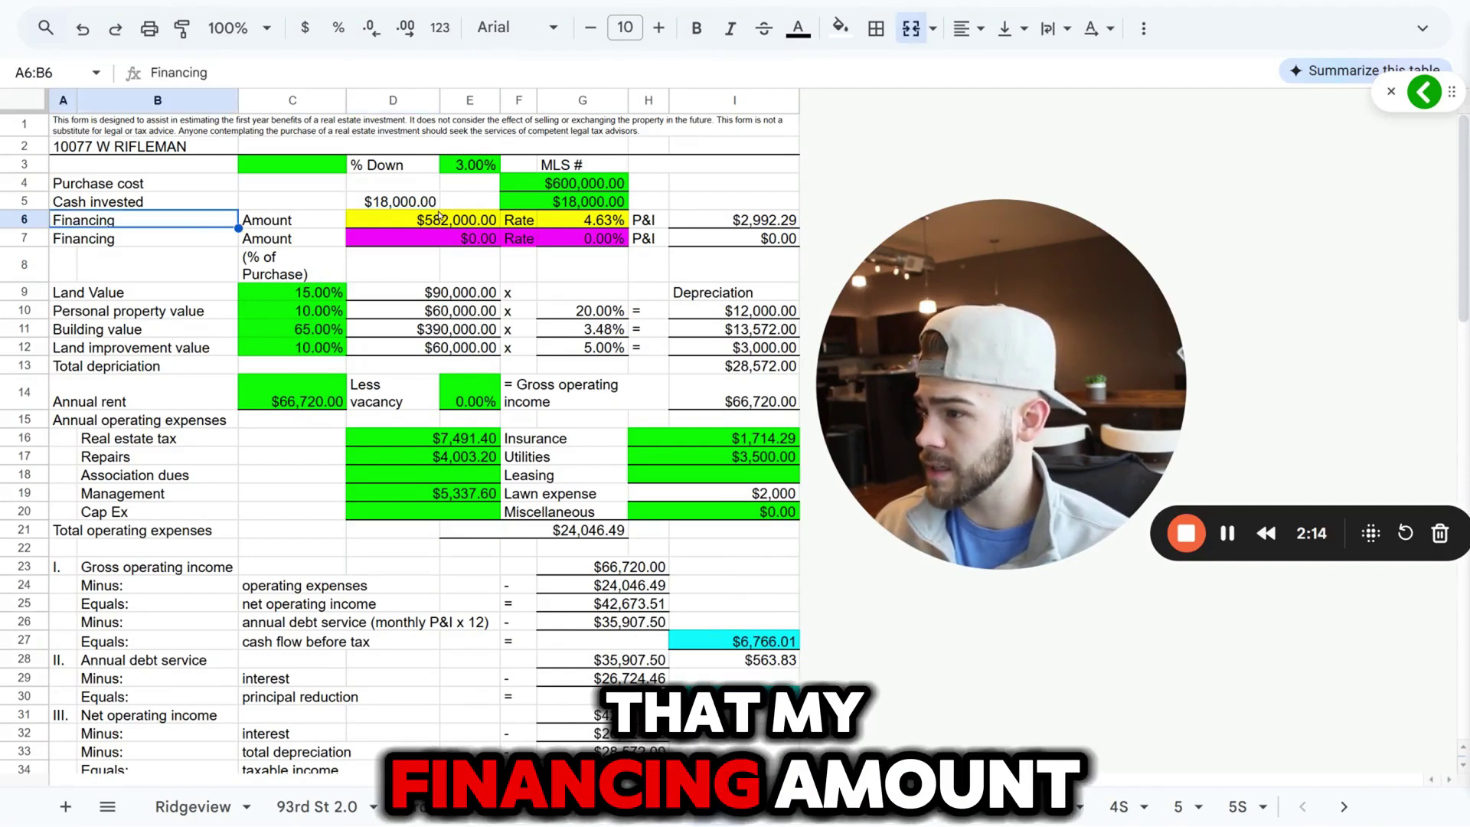
{"action": "left_click", "coordinate": [295, 221]}
{"action": "left_click", "coordinate": [444, 221]}
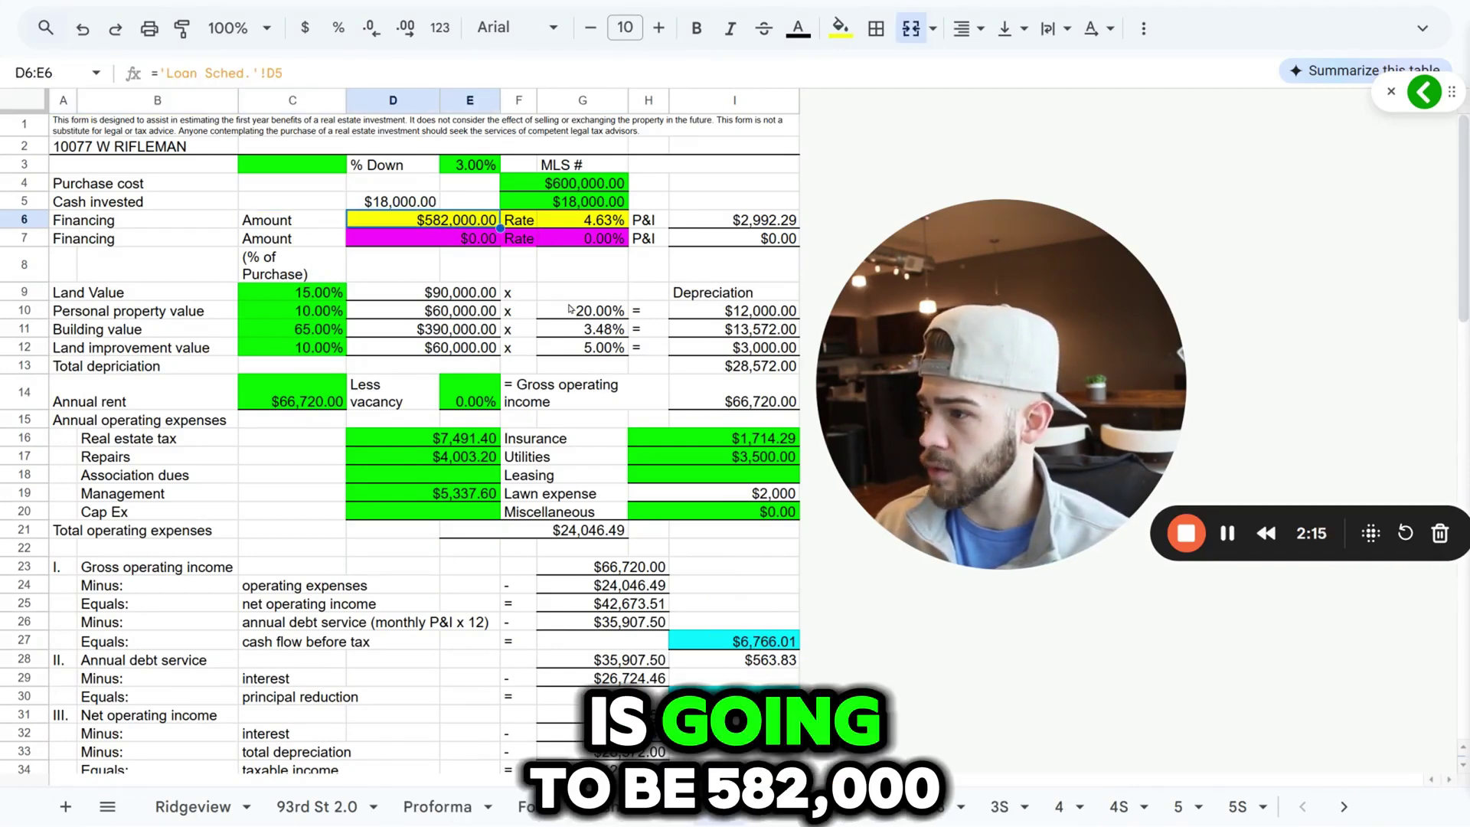
{"action": "left_click", "coordinate": [570, 221]}
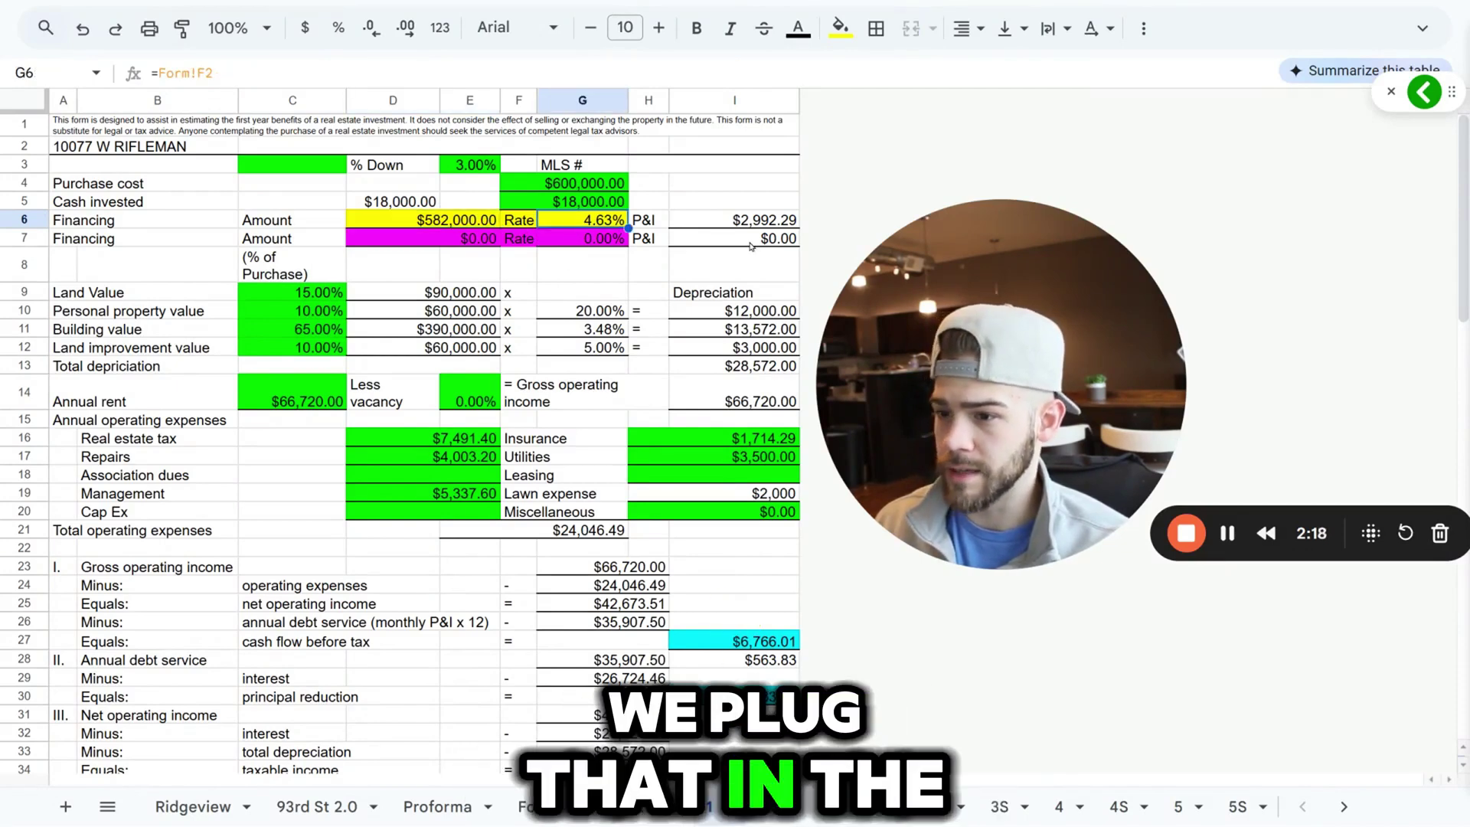
{"action": "left_click", "coordinate": [643, 221]}
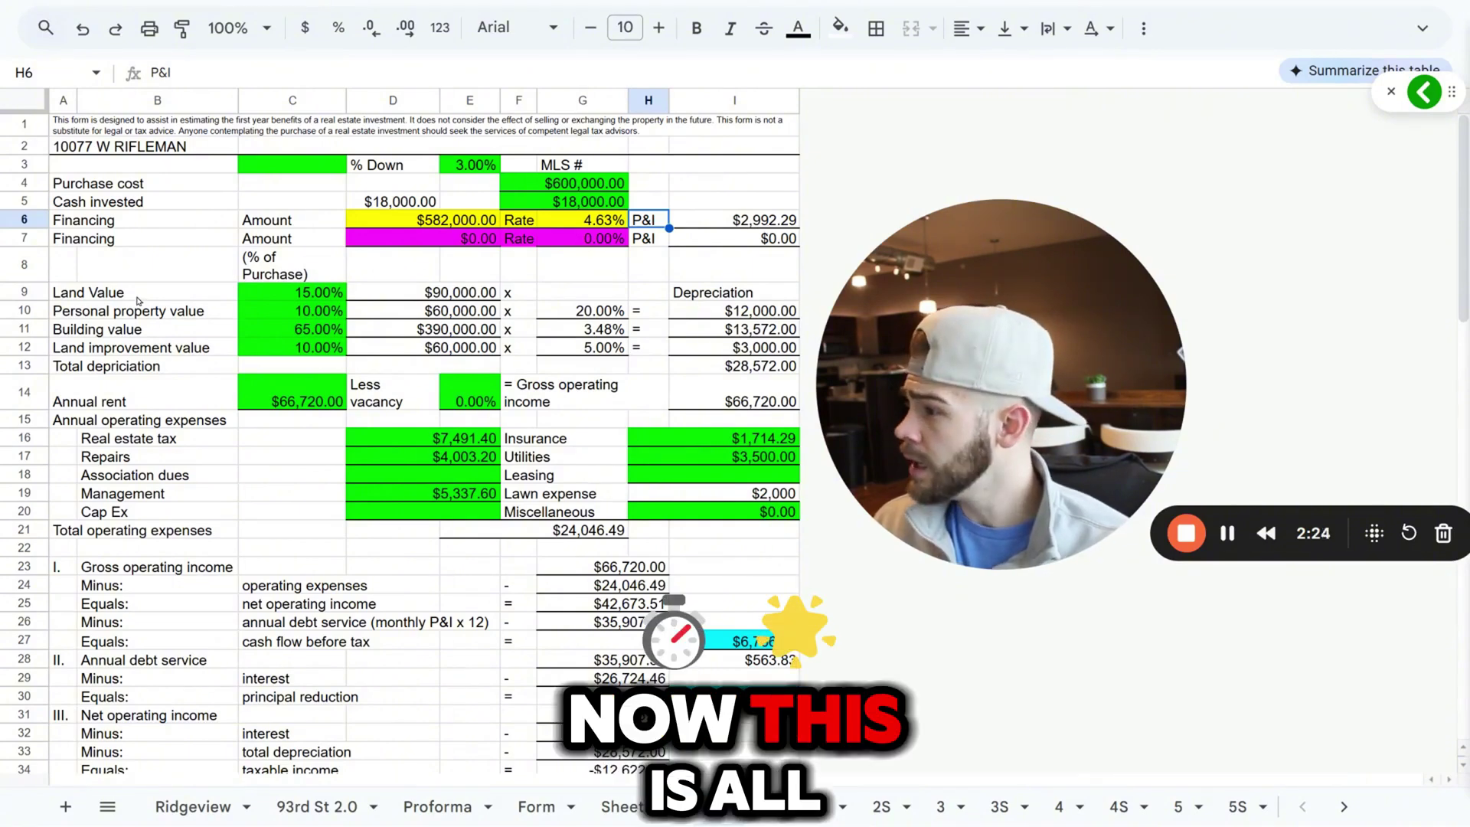
Examine the property value breakdown with its depreciation figures, and the annual rent cell.
{"action": "left_click_drag", "start_coordinate": [189, 300], "coordinate": [429, 355]}
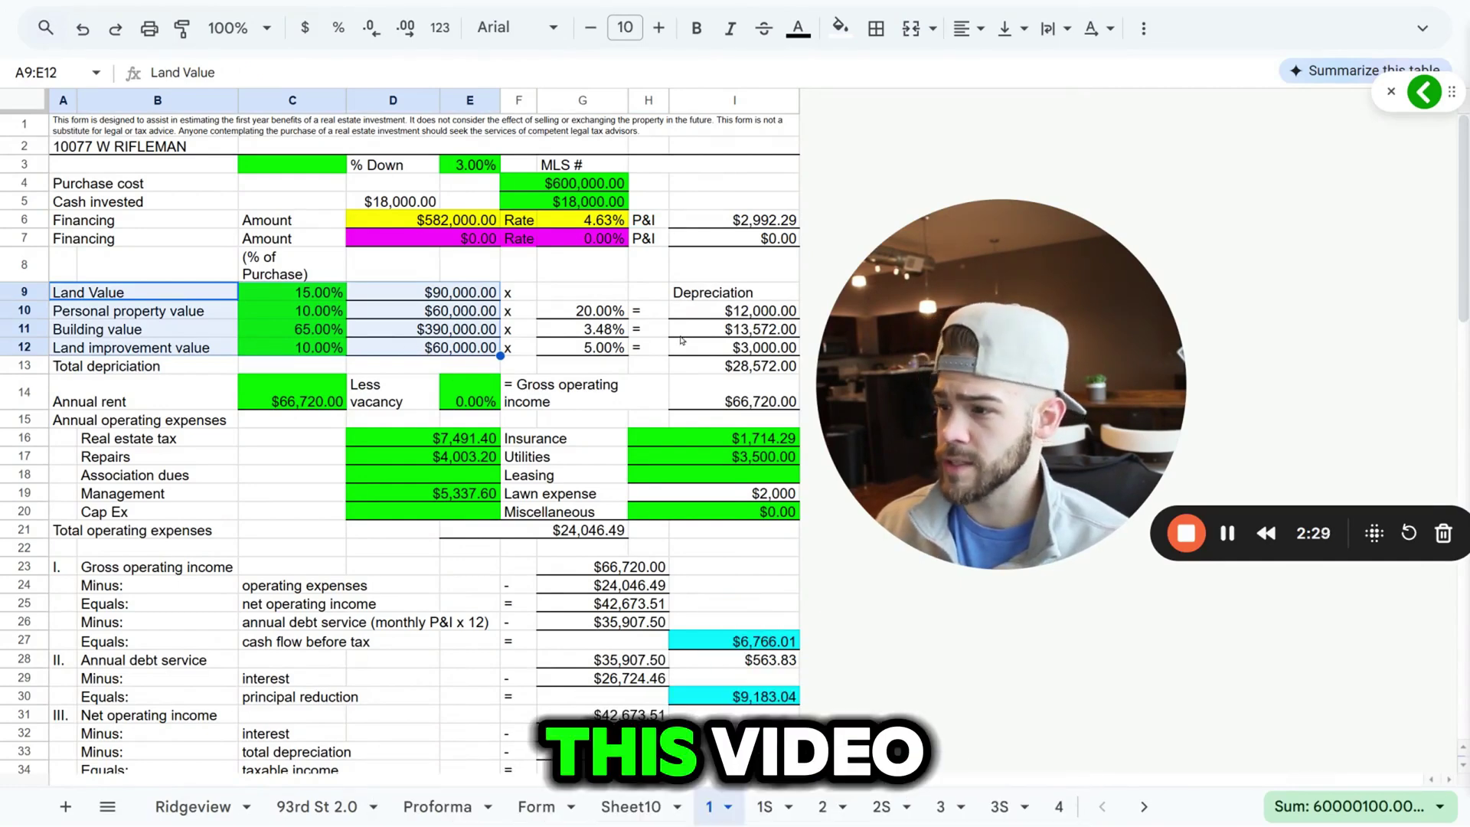
{"action": "left_click_drag", "start_coordinate": [733, 366], "coordinate": [715, 300]}
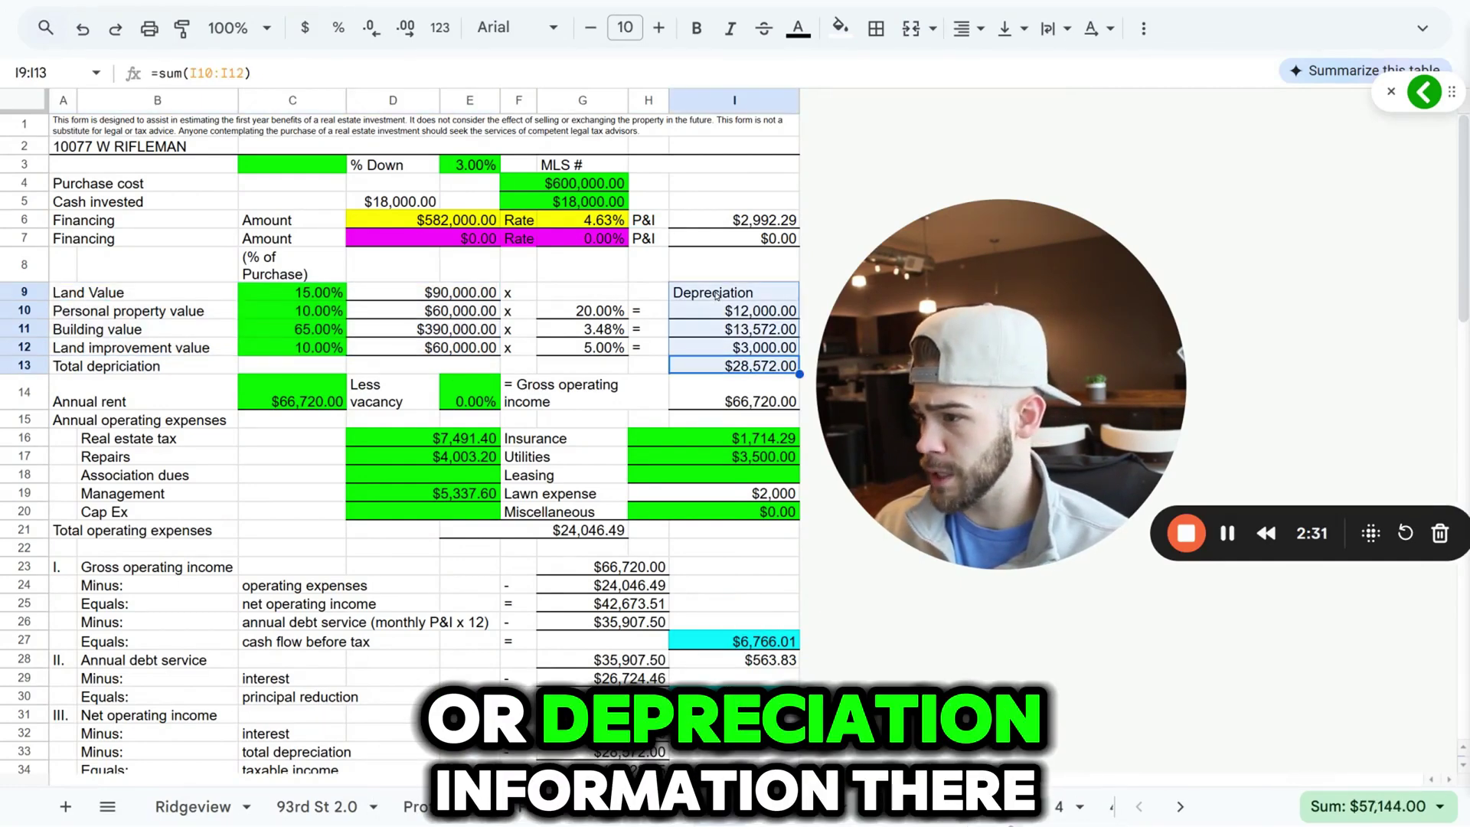
{"action": "left_click", "coordinate": [179, 405]}
{"action": "left_click", "coordinate": [320, 407]}
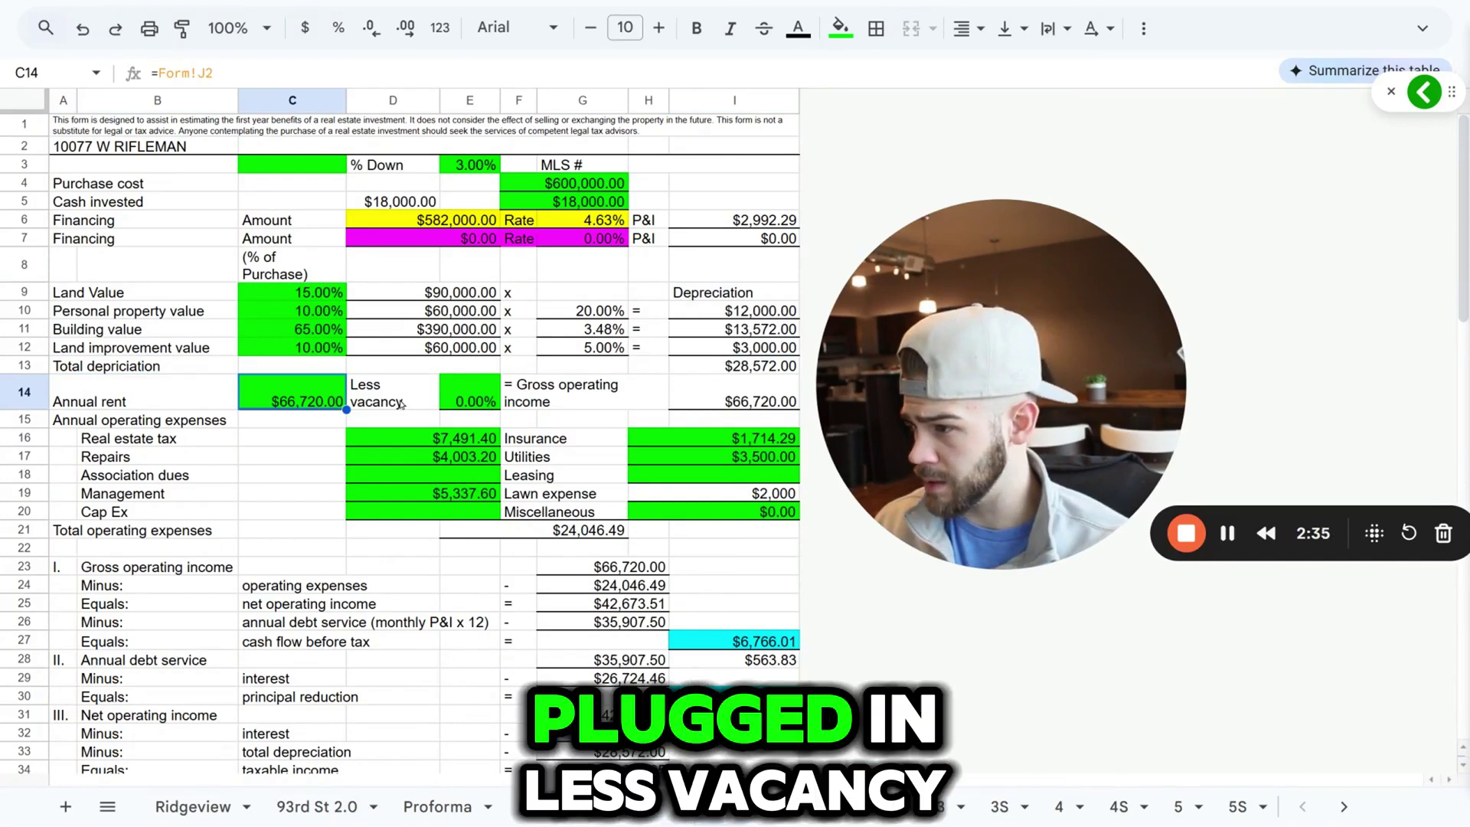
Set the vacancy deduction from the annual rent to 2%.
{"action": "left_click", "coordinate": [372, 401]}
{"action": "left_click", "coordinate": [477, 407]}
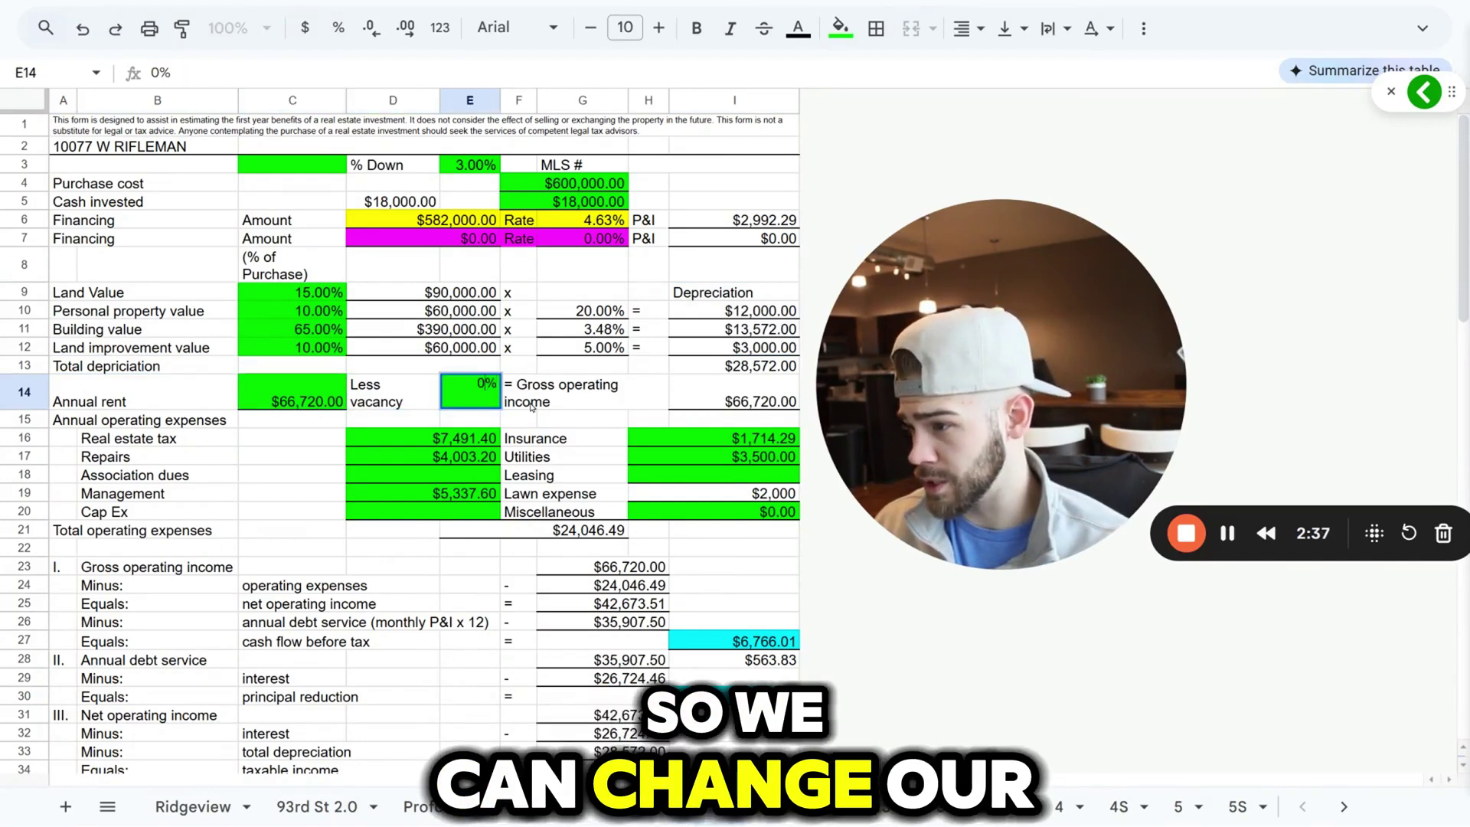
{"action": "type", "text": "23"}
{"action": "key", "text": "BackSpace"}
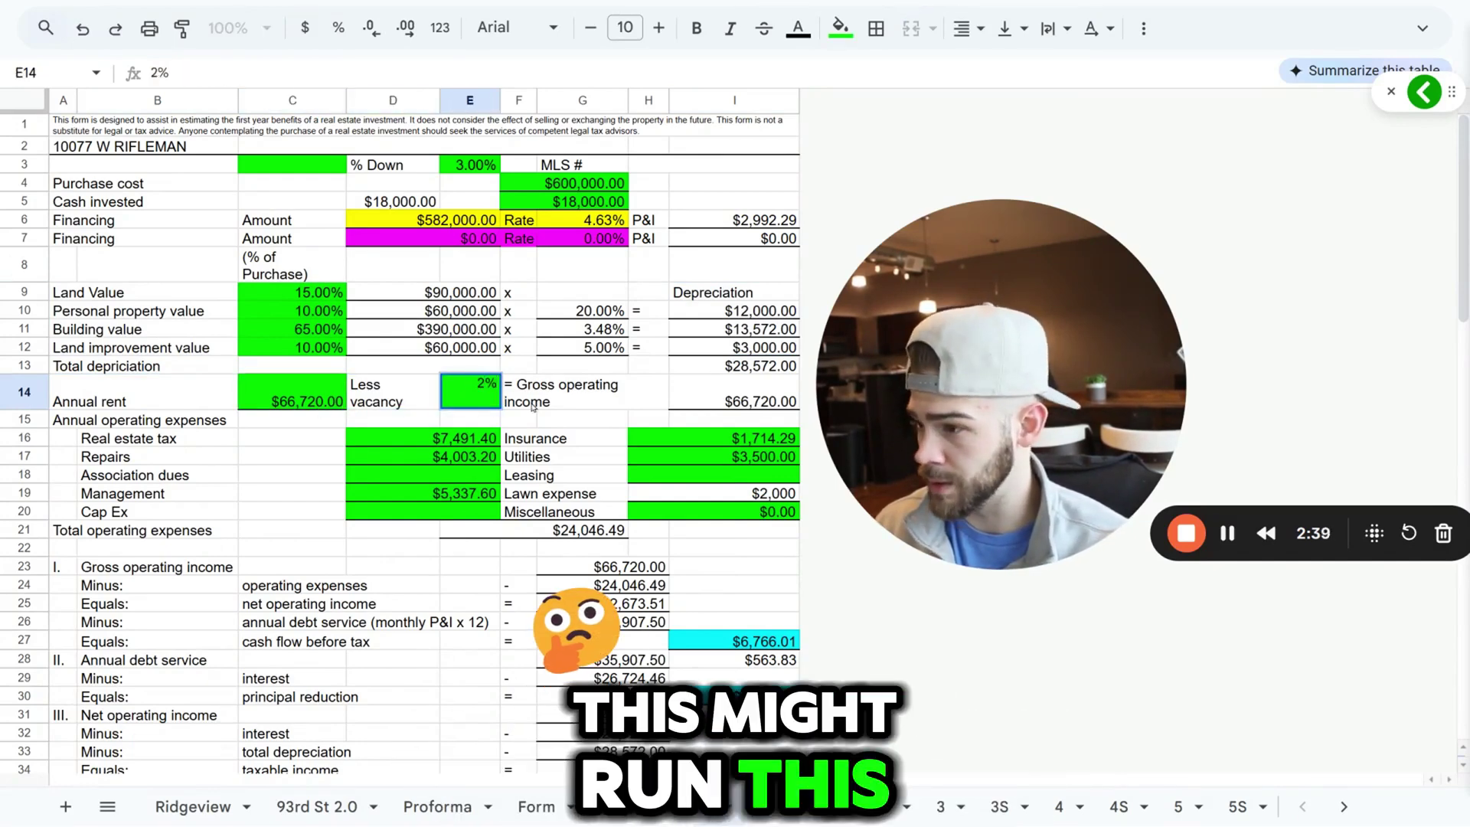
{"action": "key", "text": "Return"}
{"action": "left_click", "coordinate": [540, 406]}
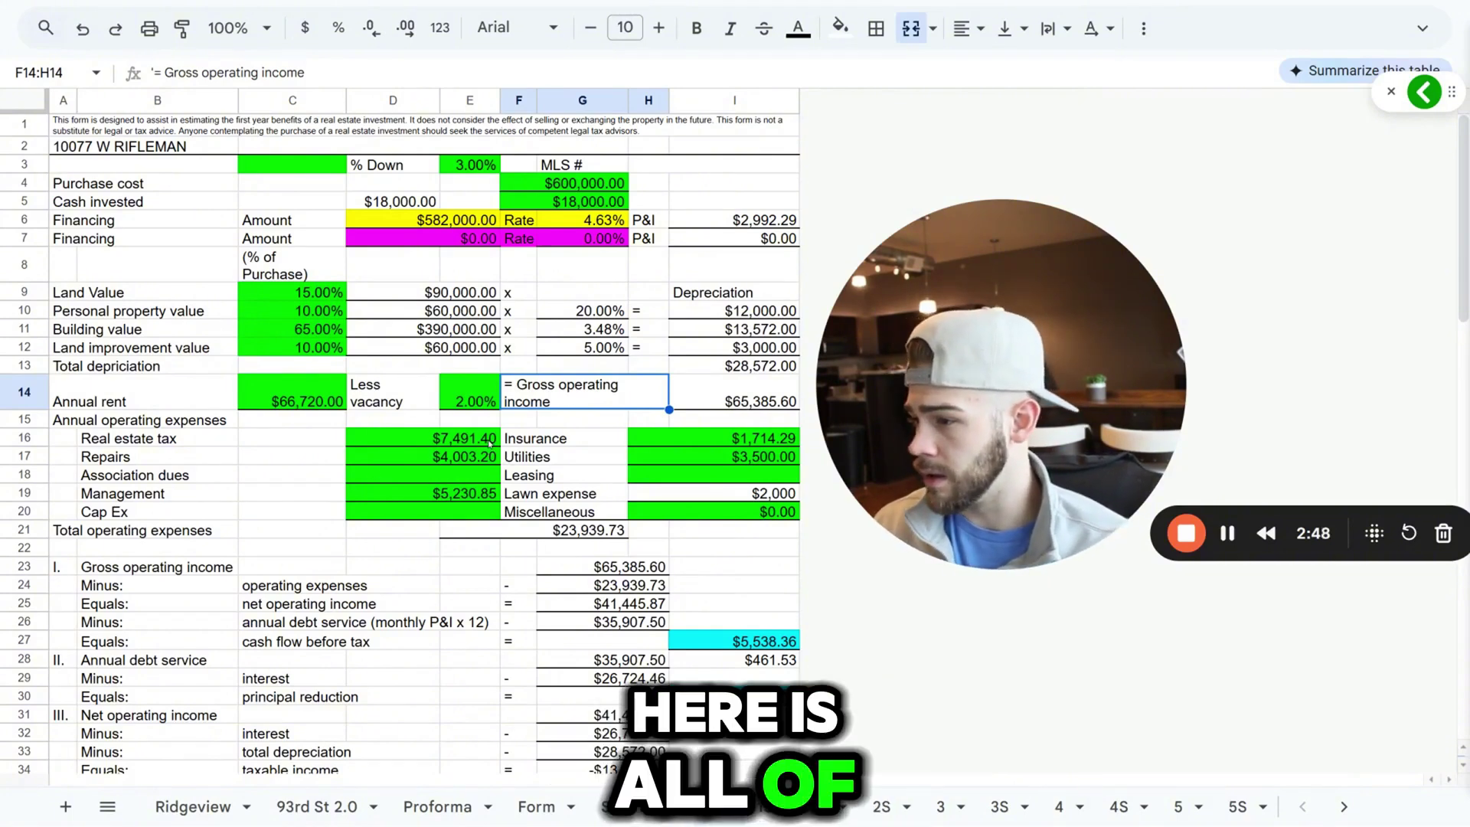
Inspect the real estate tax, repairs, insurance and utilities entries and the total operating expenses formula.
{"action": "left_click", "coordinate": [471, 493]}
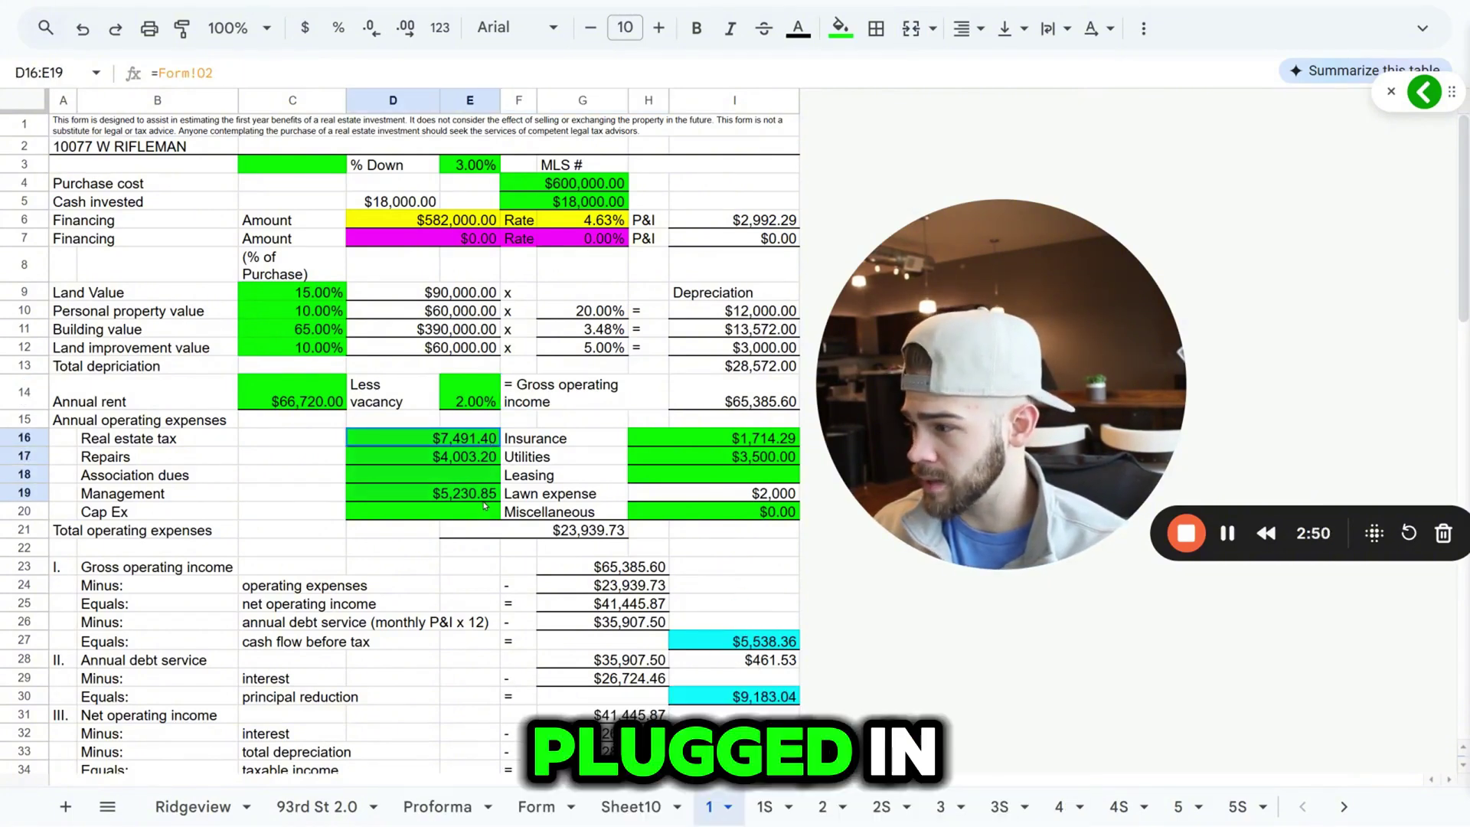
{"action": "left_click", "coordinate": [467, 457]}
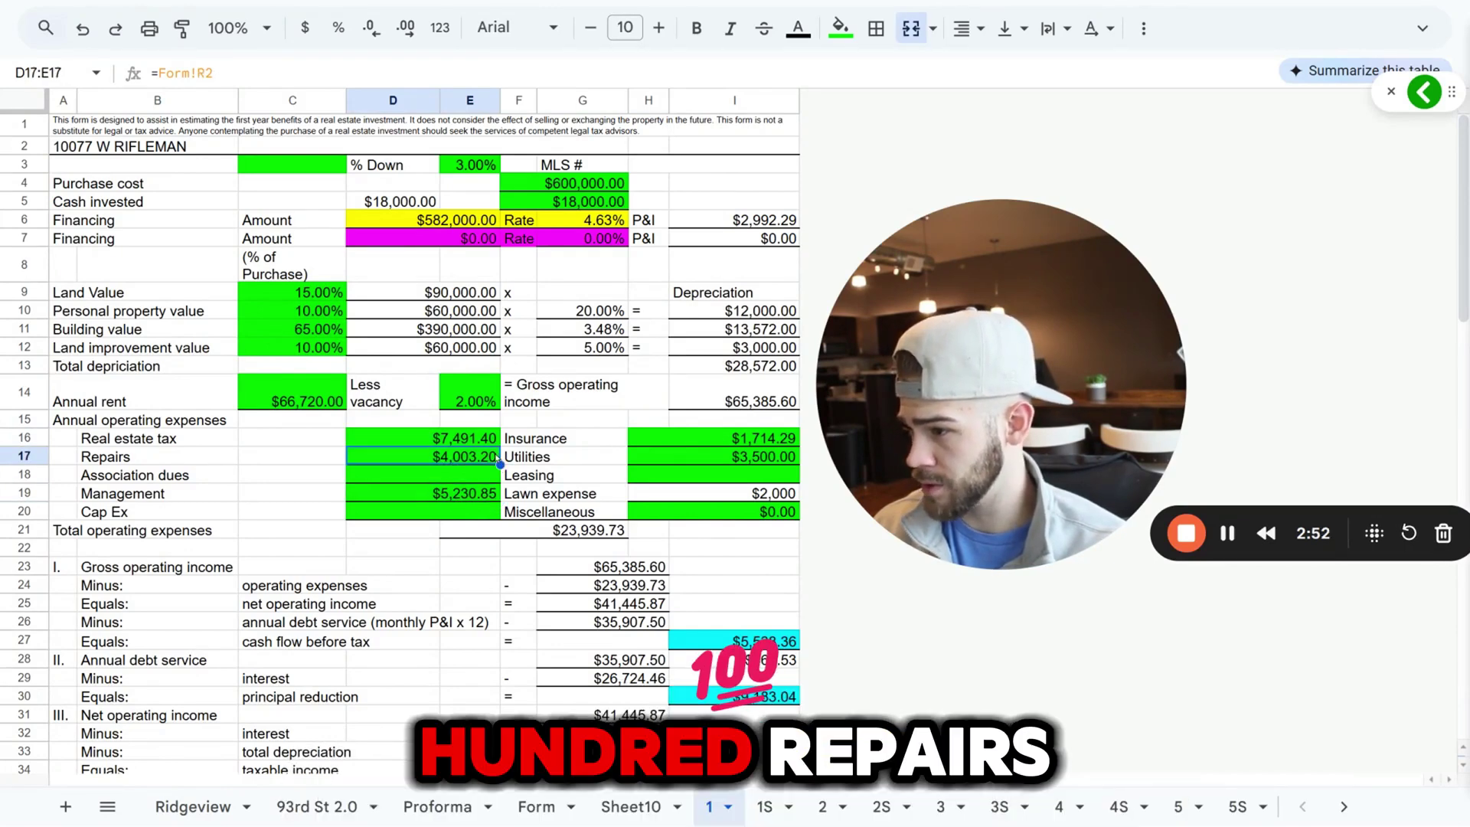
{"action": "left_click", "coordinate": [460, 440]}
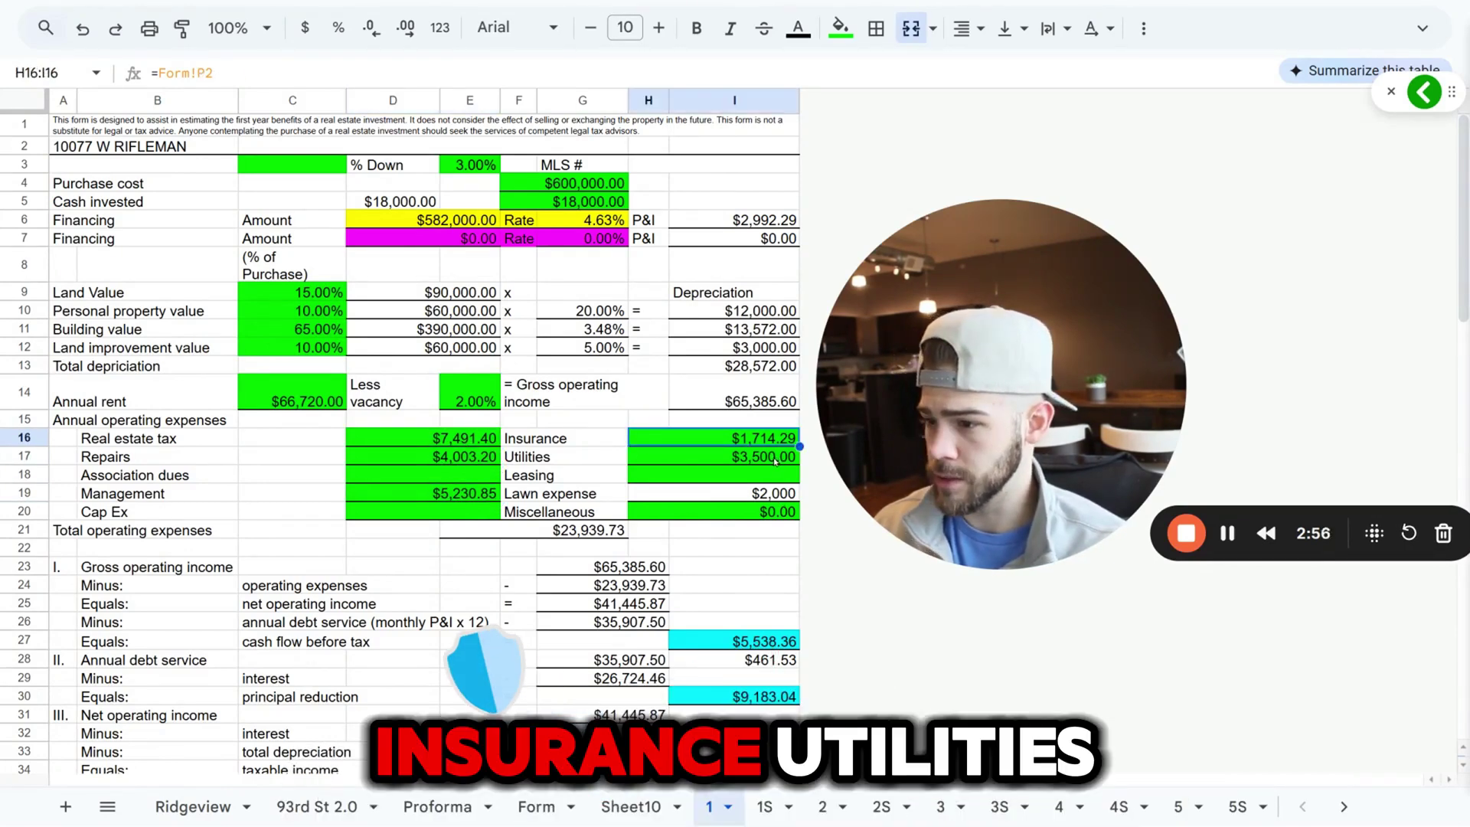
{"action": "left_click", "coordinate": [765, 457]}
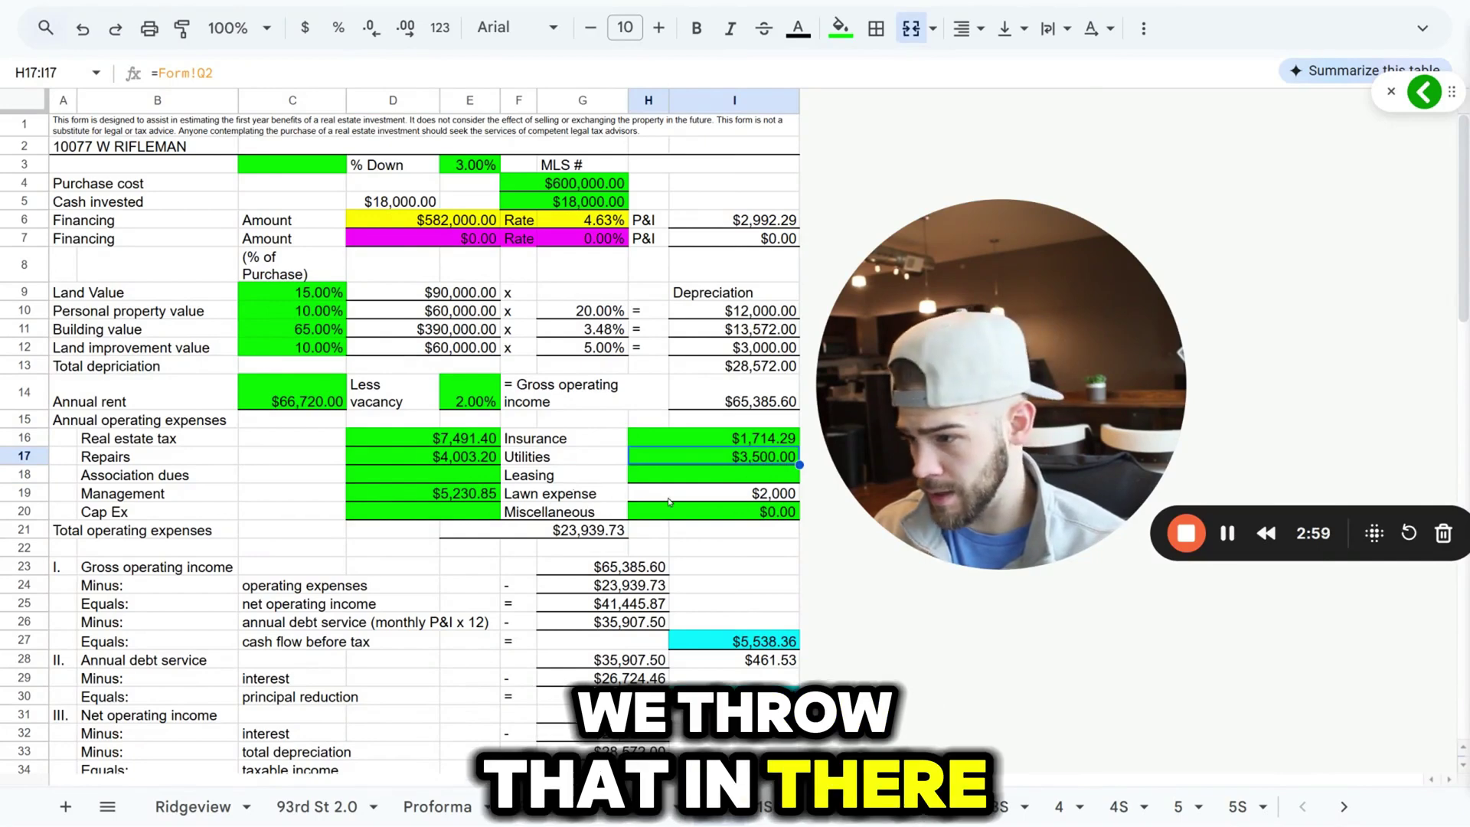
{"action": "scroll", "coordinate": [551, 493], "scroll_direction": "down", "scroll_amount": 1}
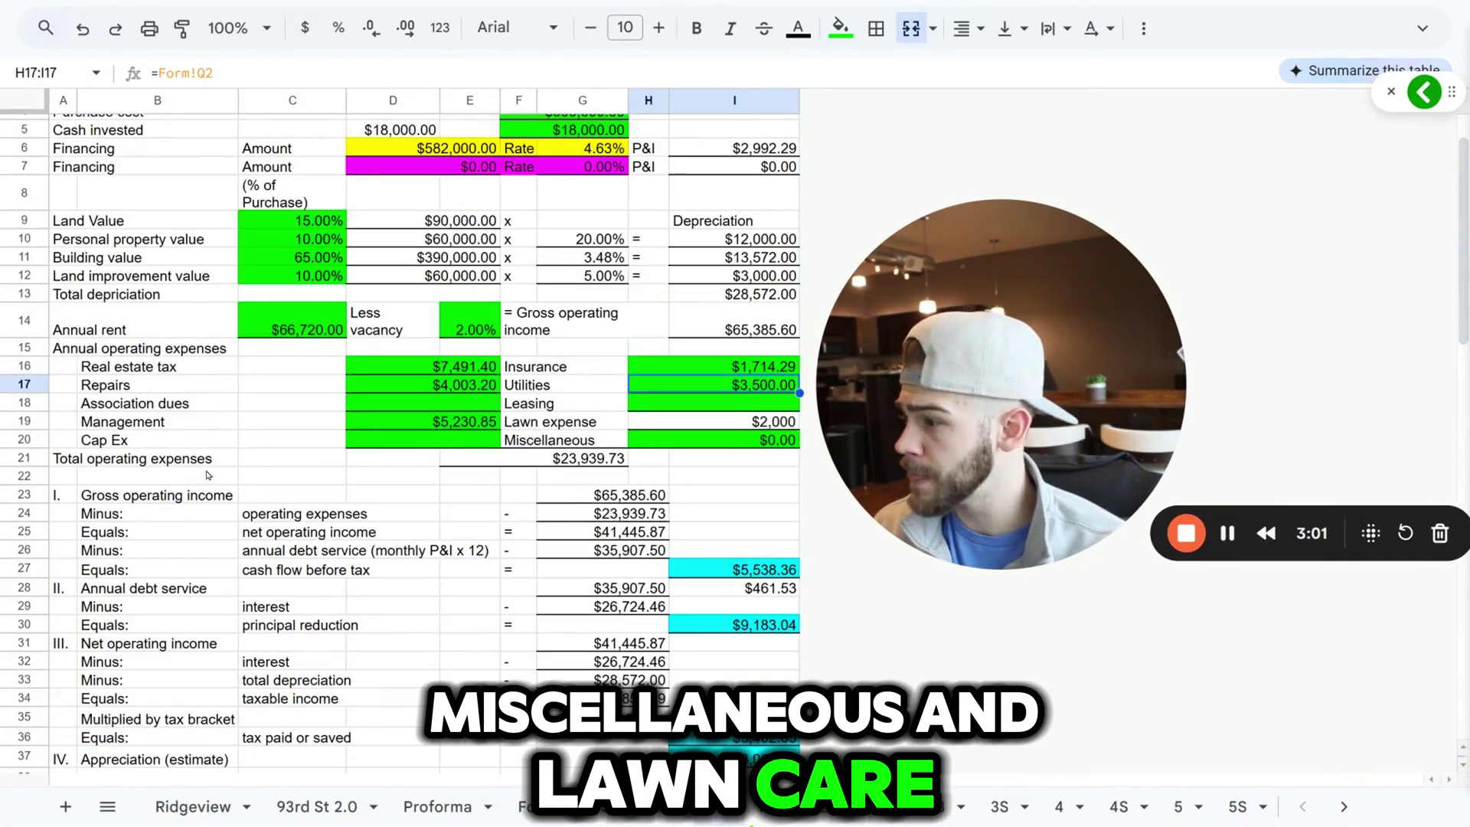
{"action": "left_click", "coordinate": [185, 461]}
{"action": "left_click", "coordinate": [589, 458]}
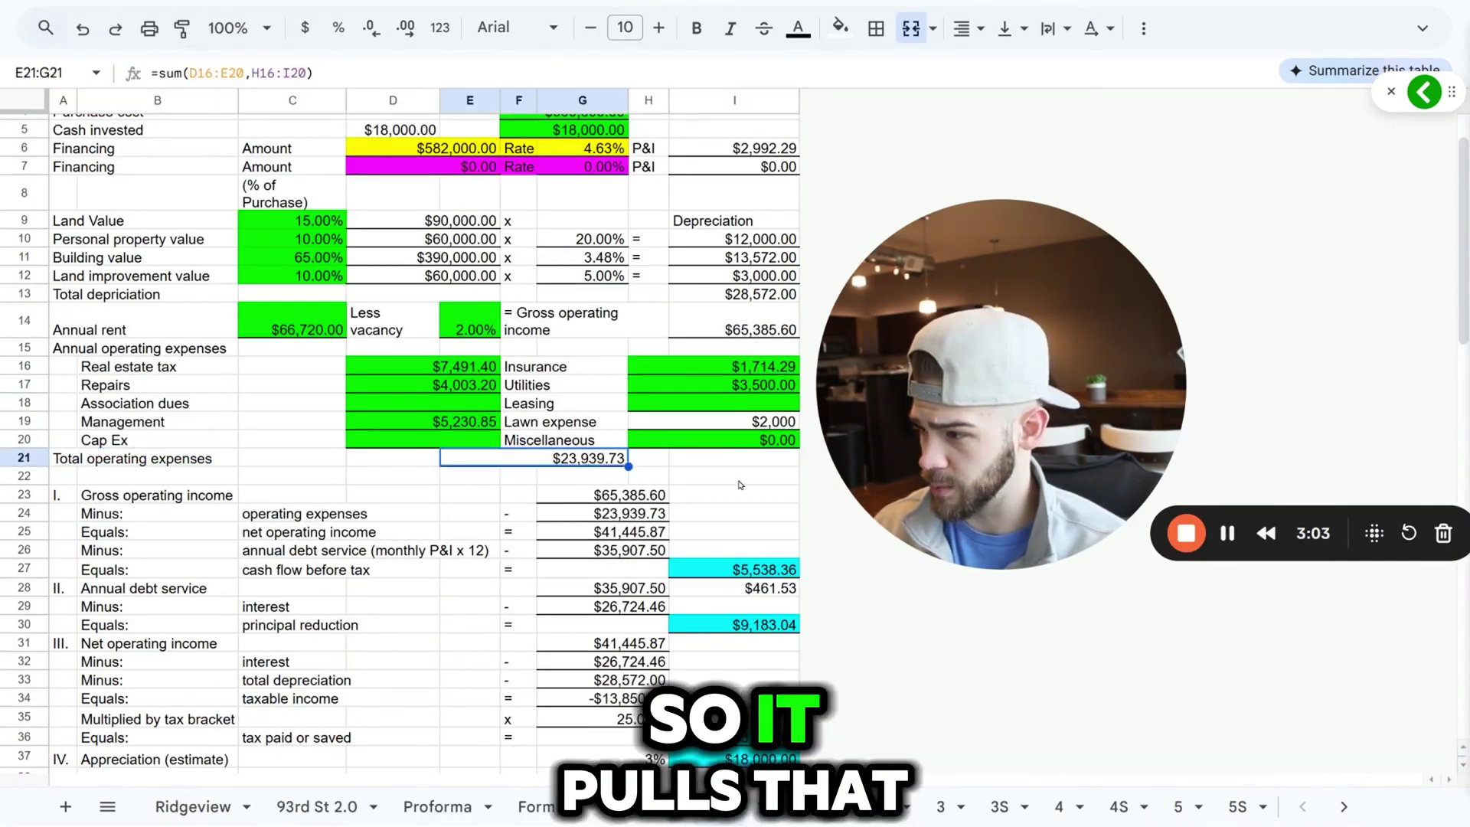
Examine how section I derives net operating income from gross operating income minus operating expenses.
{"action": "scroll", "coordinate": [817, 511], "scroll_direction": "down", "scroll_amount": 2}
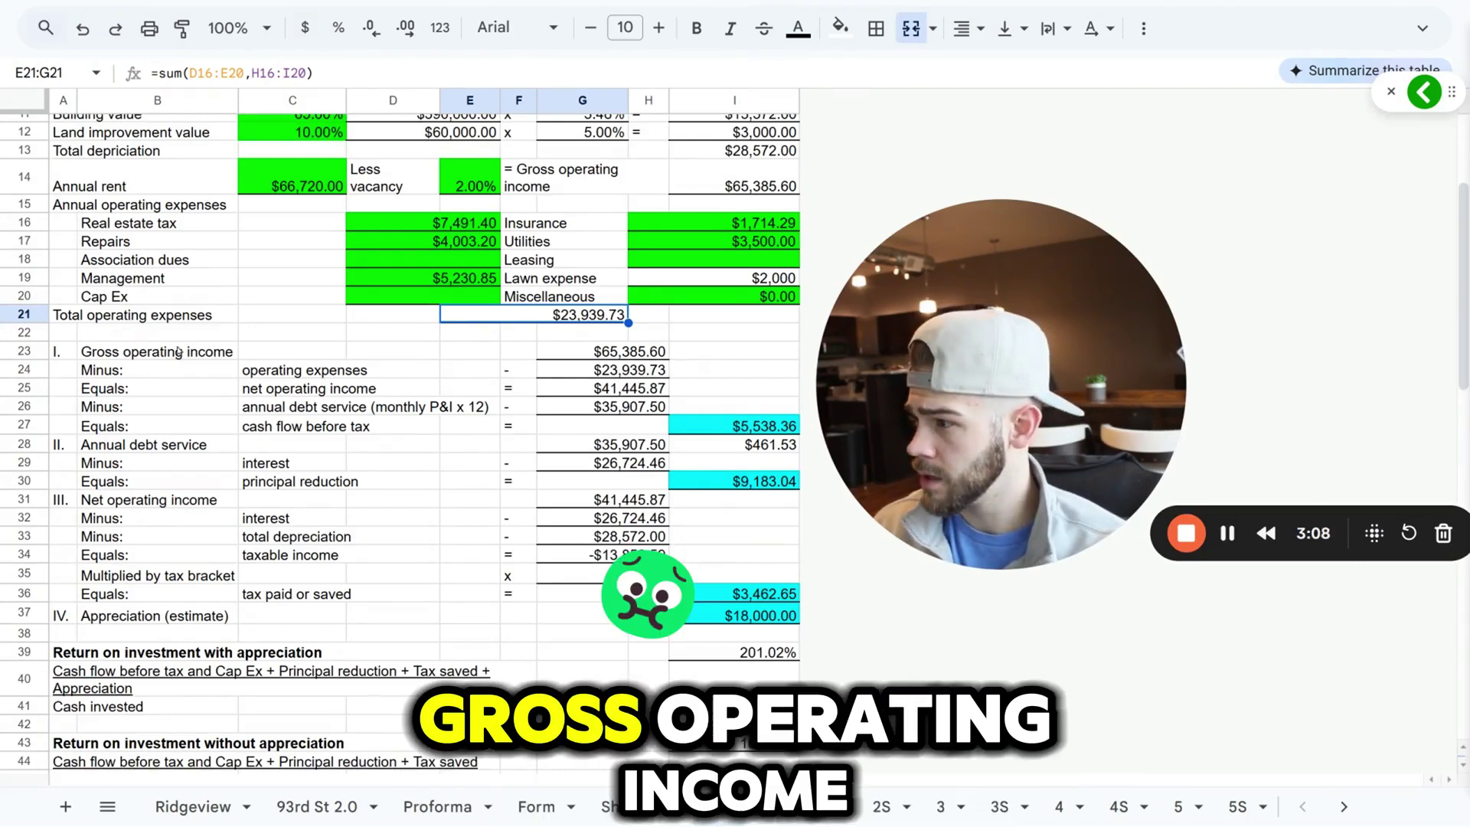
{"action": "left_click", "coordinate": [277, 351]}
{"action": "key", "text": "ctrl+Right"}
{"action": "left_click", "coordinate": [115, 368]}
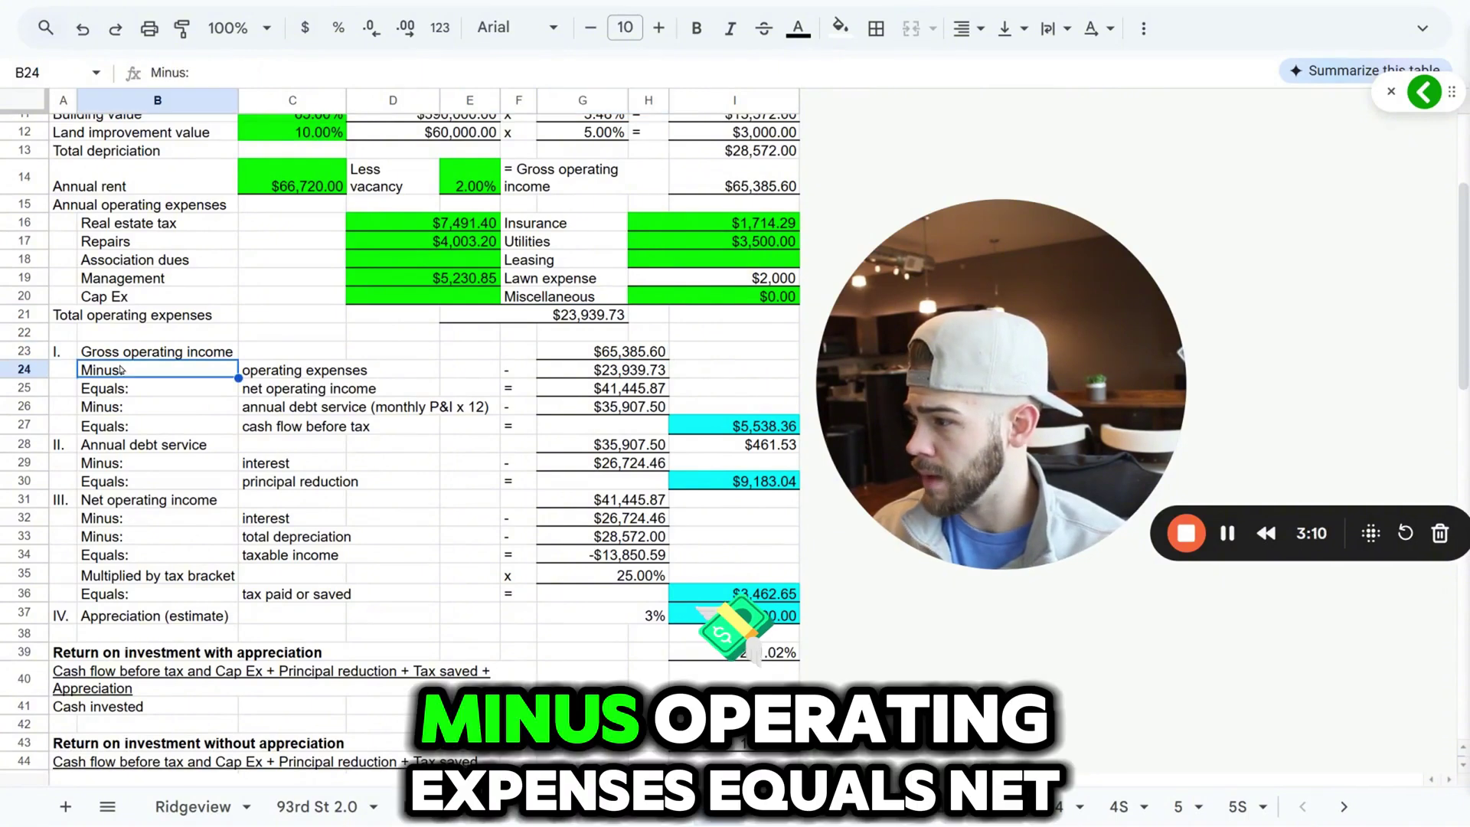
{"action": "key", "text": "ctrl+Right"}
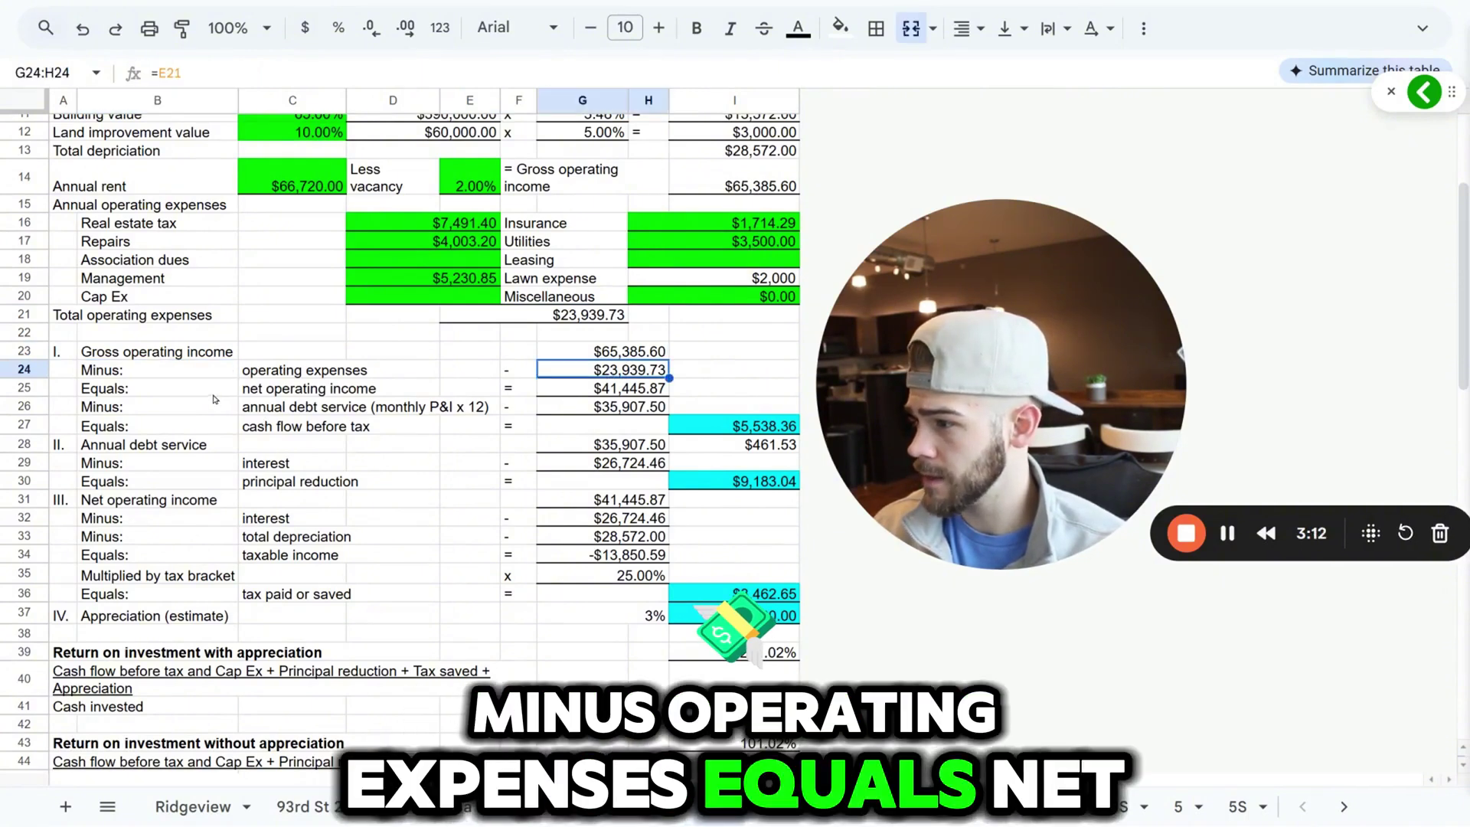
{"action": "left_click", "coordinate": [266, 395]}
{"action": "key", "text": "ctrl+Right"}
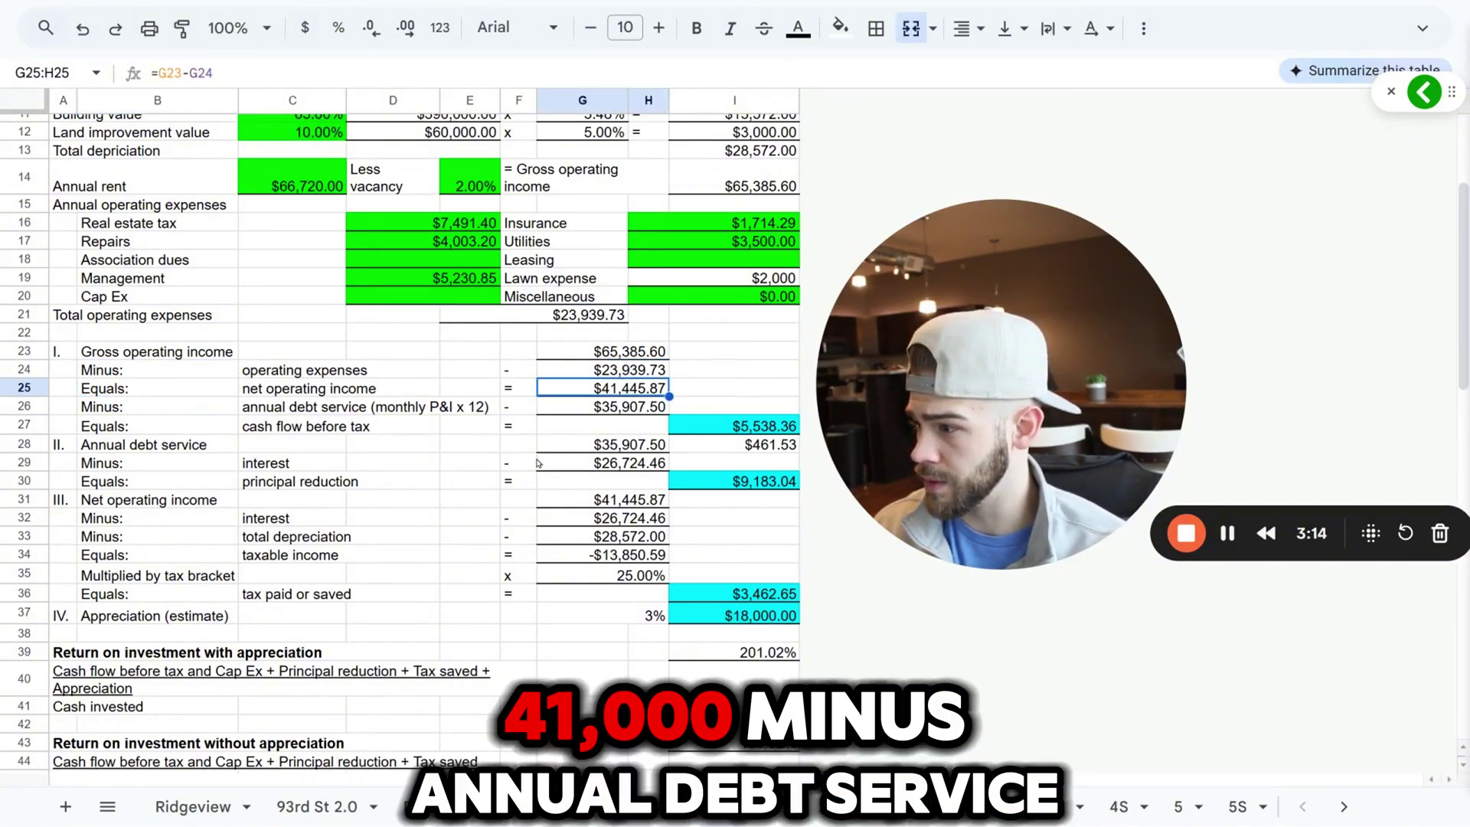
Inspect the annual debt service formula against the financing rows' P&I, and the cash flow before tax derived from net operating income.
{"action": "left_click", "coordinate": [208, 412]}
{"action": "left_click", "coordinate": [309, 414]}
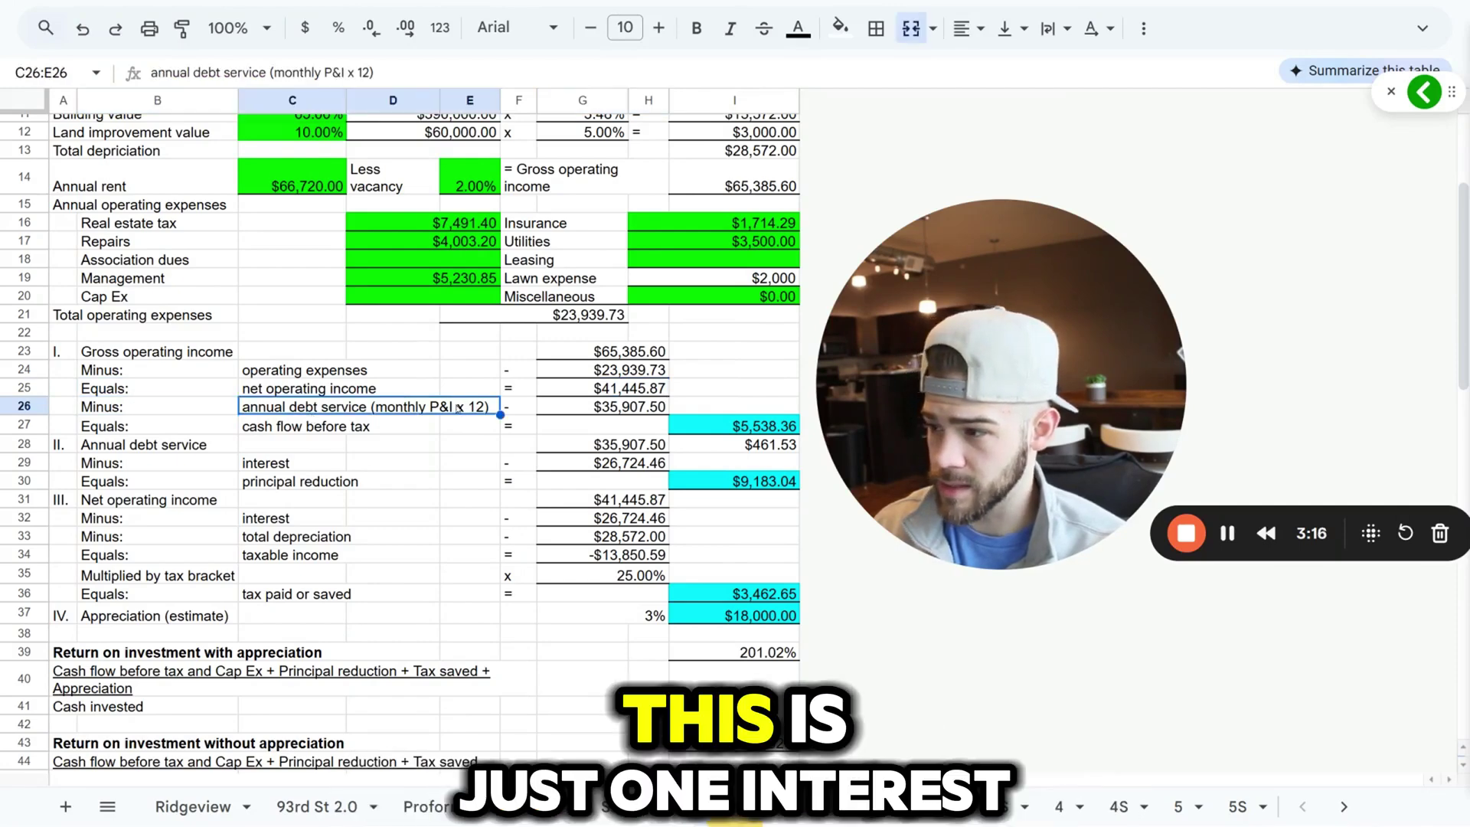
{"action": "key", "text": "ctrl+Right"}
{"action": "scroll", "coordinate": [691, 442], "scroll_direction": "up", "scroll_amount": 4}
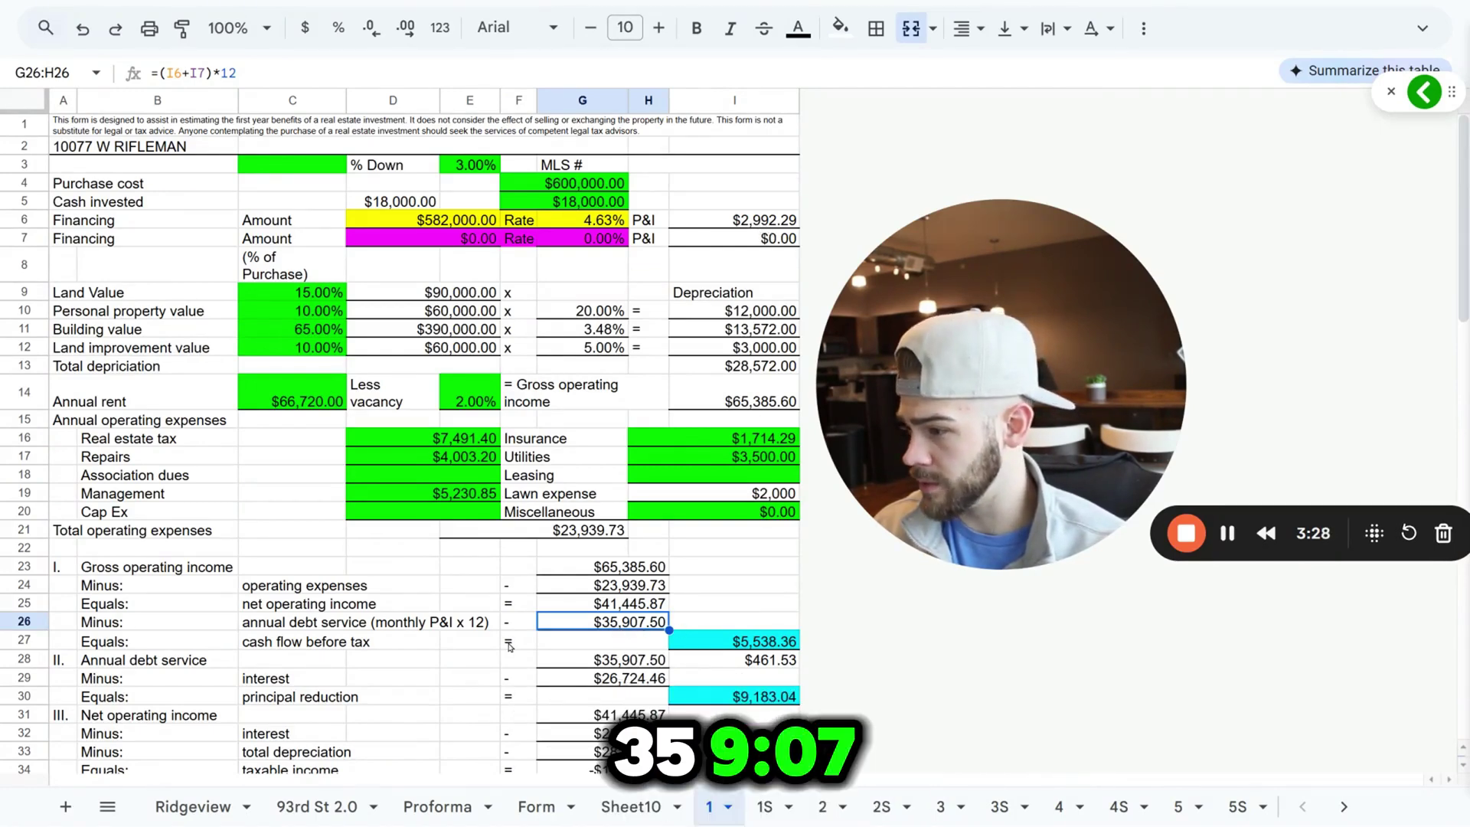
{"action": "scroll", "coordinate": [610, 664], "scroll_direction": "down", "scroll_amount": 1}
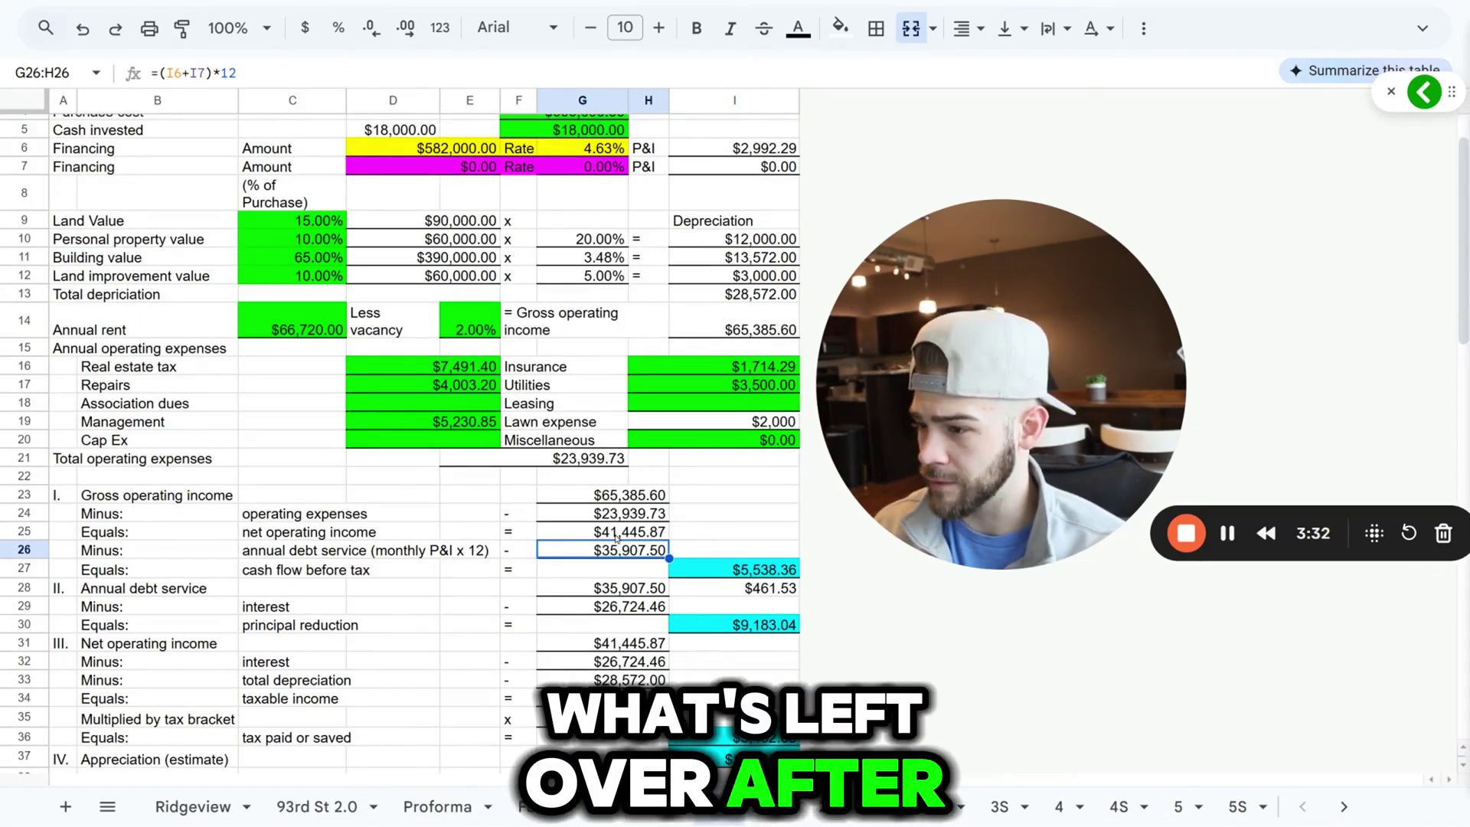
{"action": "left_click", "coordinate": [656, 534]}
{"action": "left_click", "coordinate": [628, 554]}
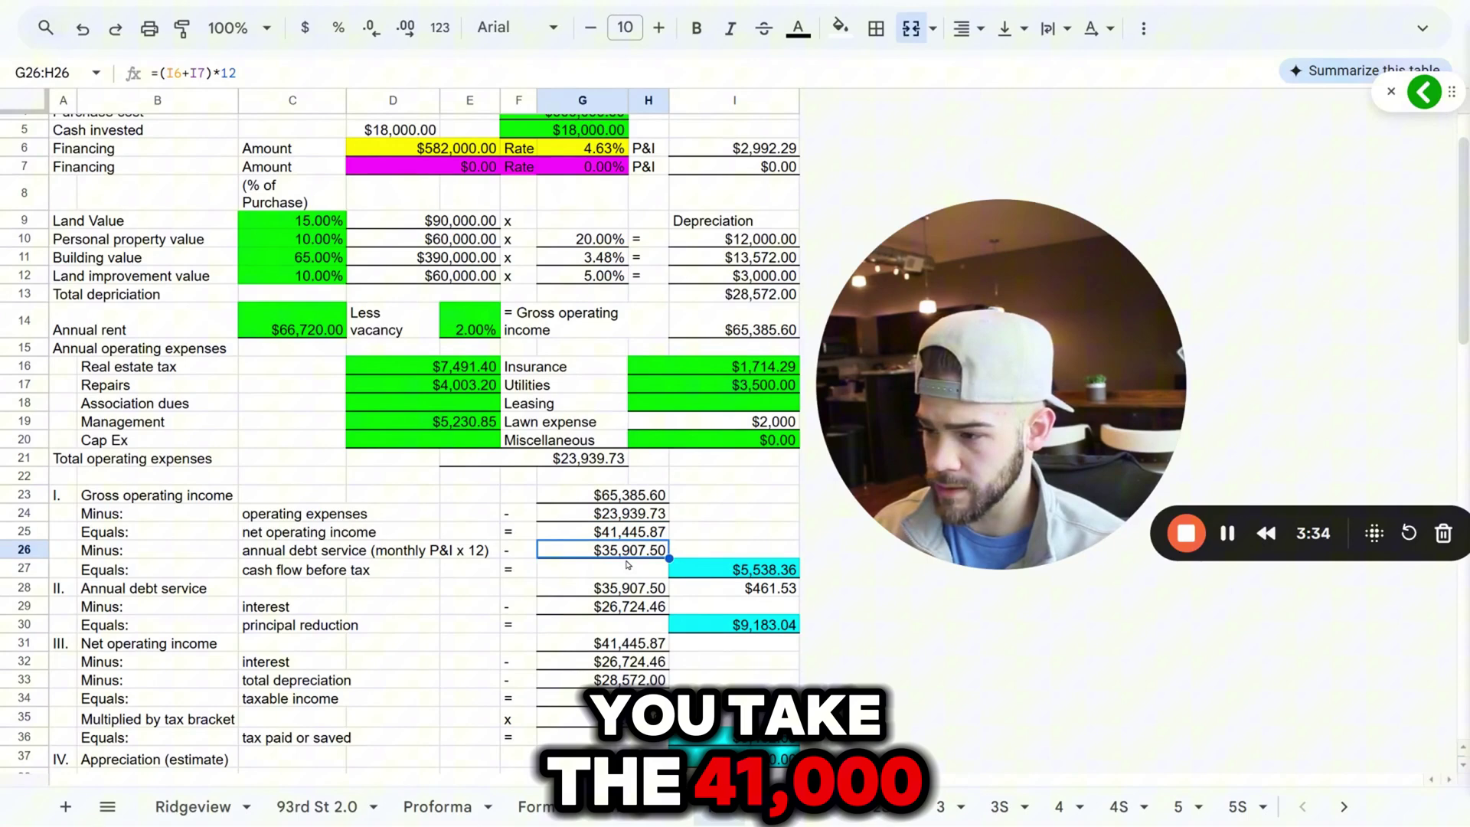
{"action": "left_click", "coordinate": [744, 574]}
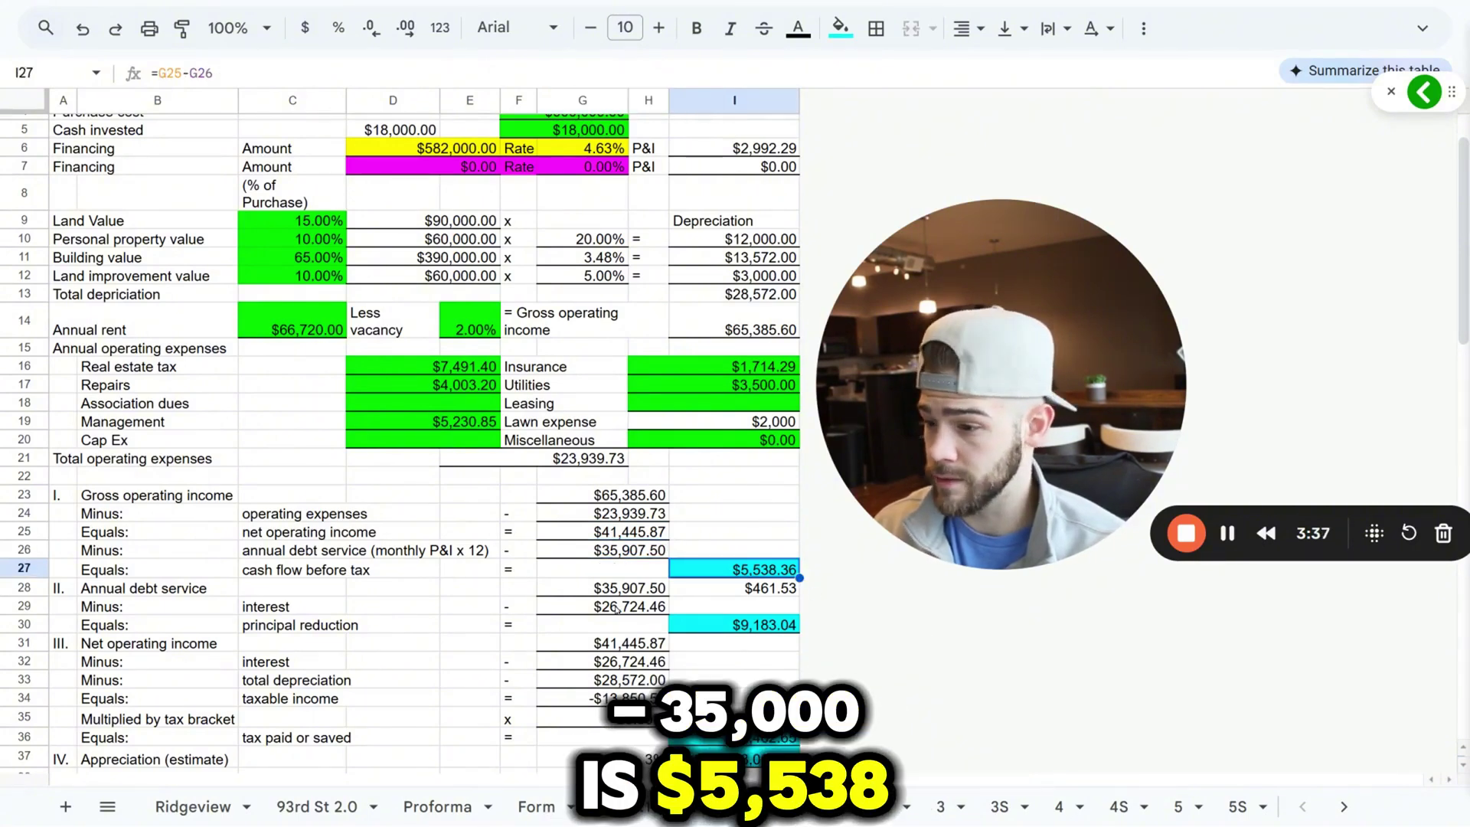
Examine section II's annual debt service, interest and principal reduction cells with their loan schedule references.
{"action": "scroll", "coordinate": [151, 615], "scroll_direction": "down", "scroll_amount": 2}
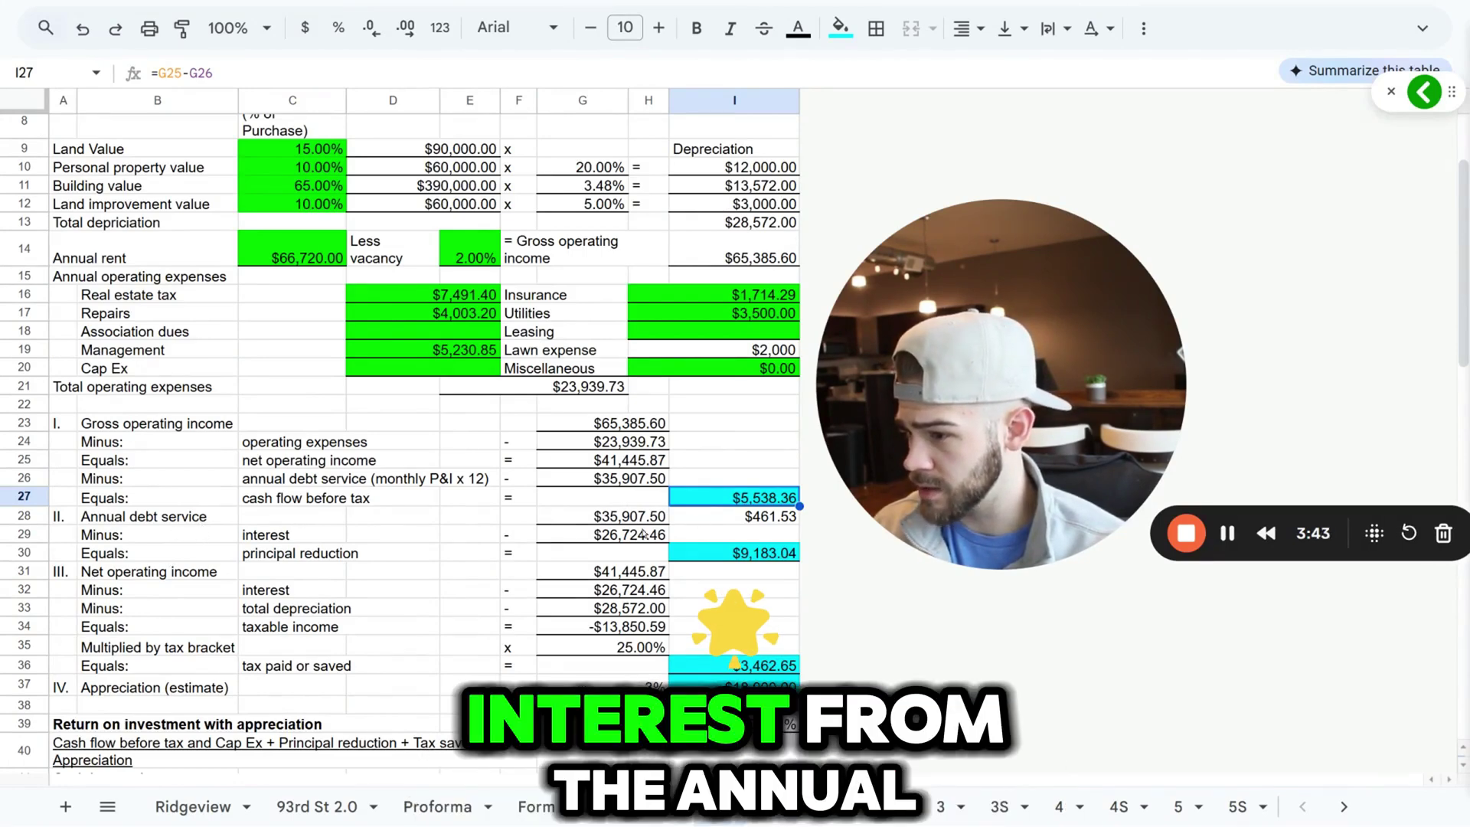
{"action": "left_click", "coordinate": [327, 551]}
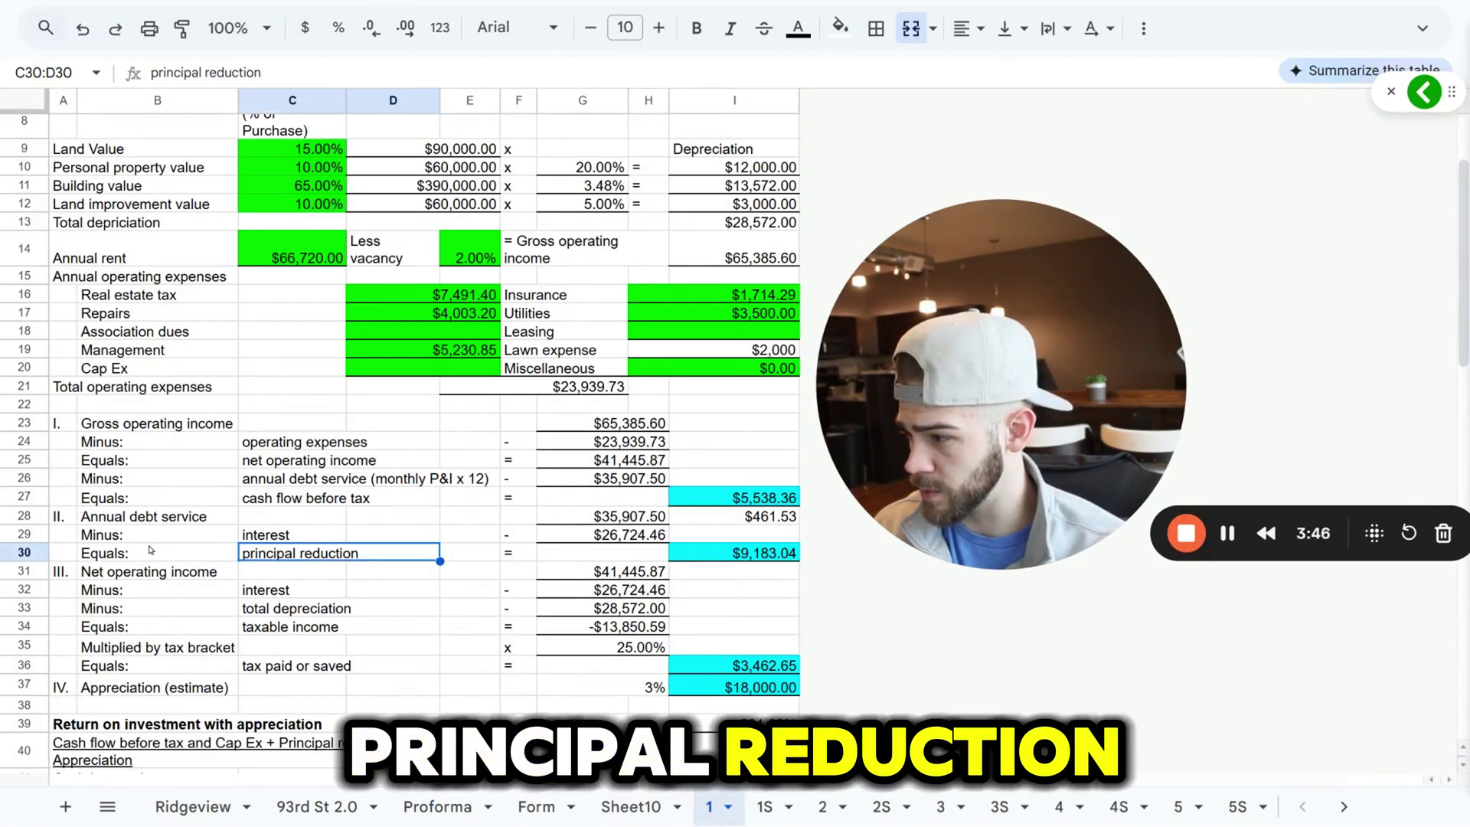
{"action": "left_click", "coordinate": [184, 518]}
{"action": "left_click", "coordinate": [585, 514]}
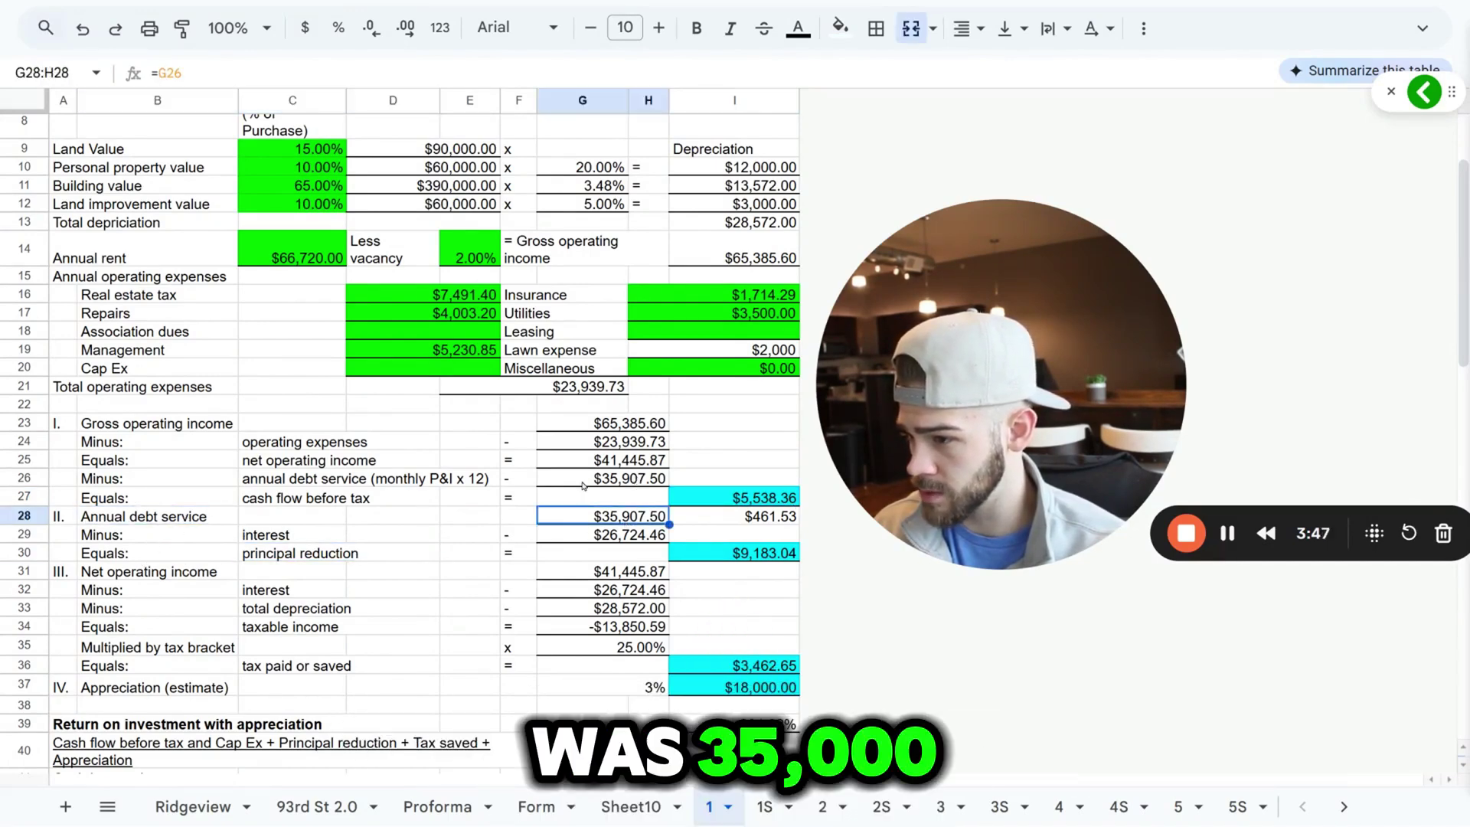
{"action": "left_click", "coordinate": [558, 538]}
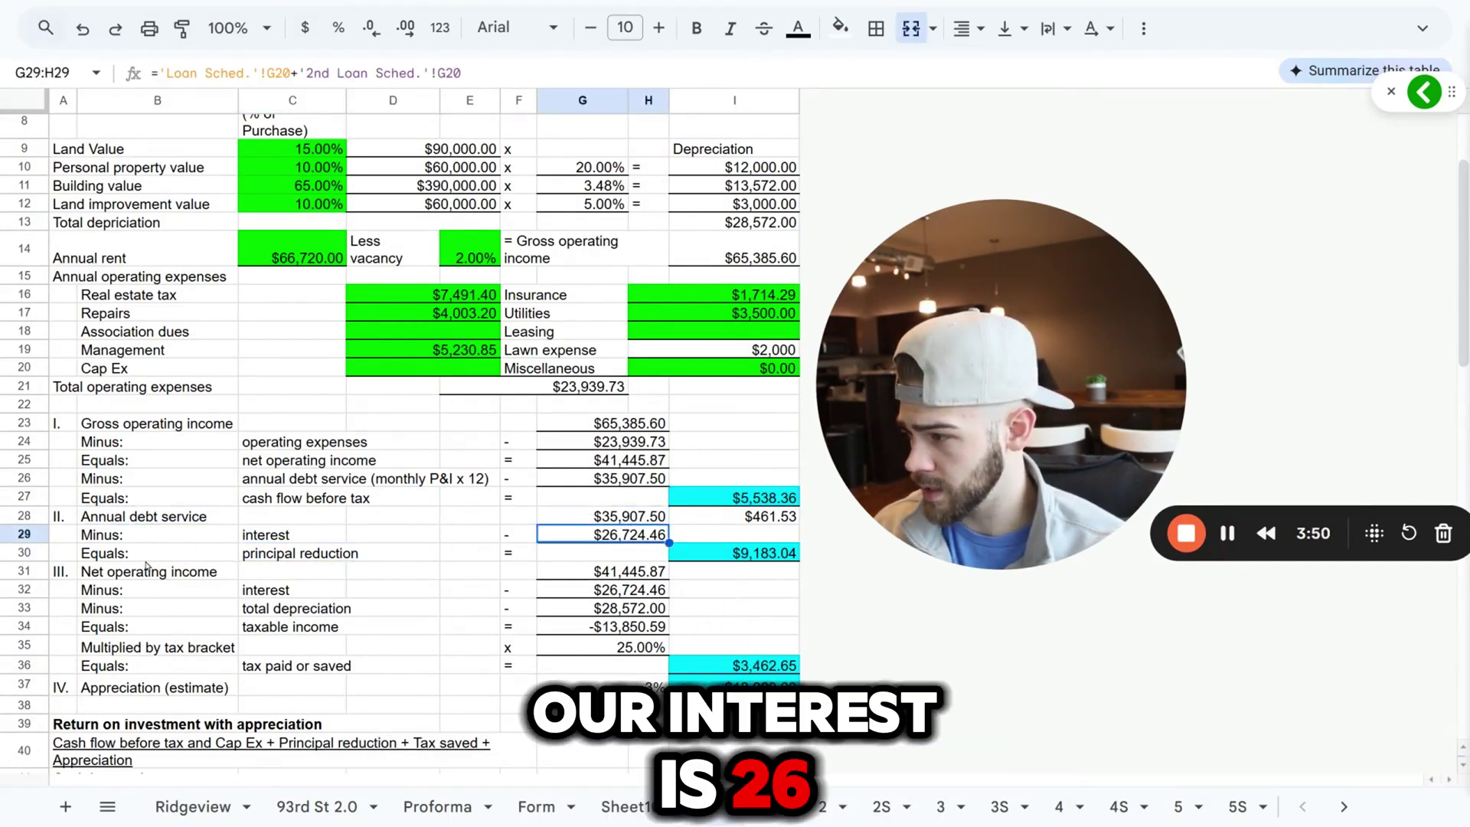
{"action": "left_click", "coordinate": [745, 554]}
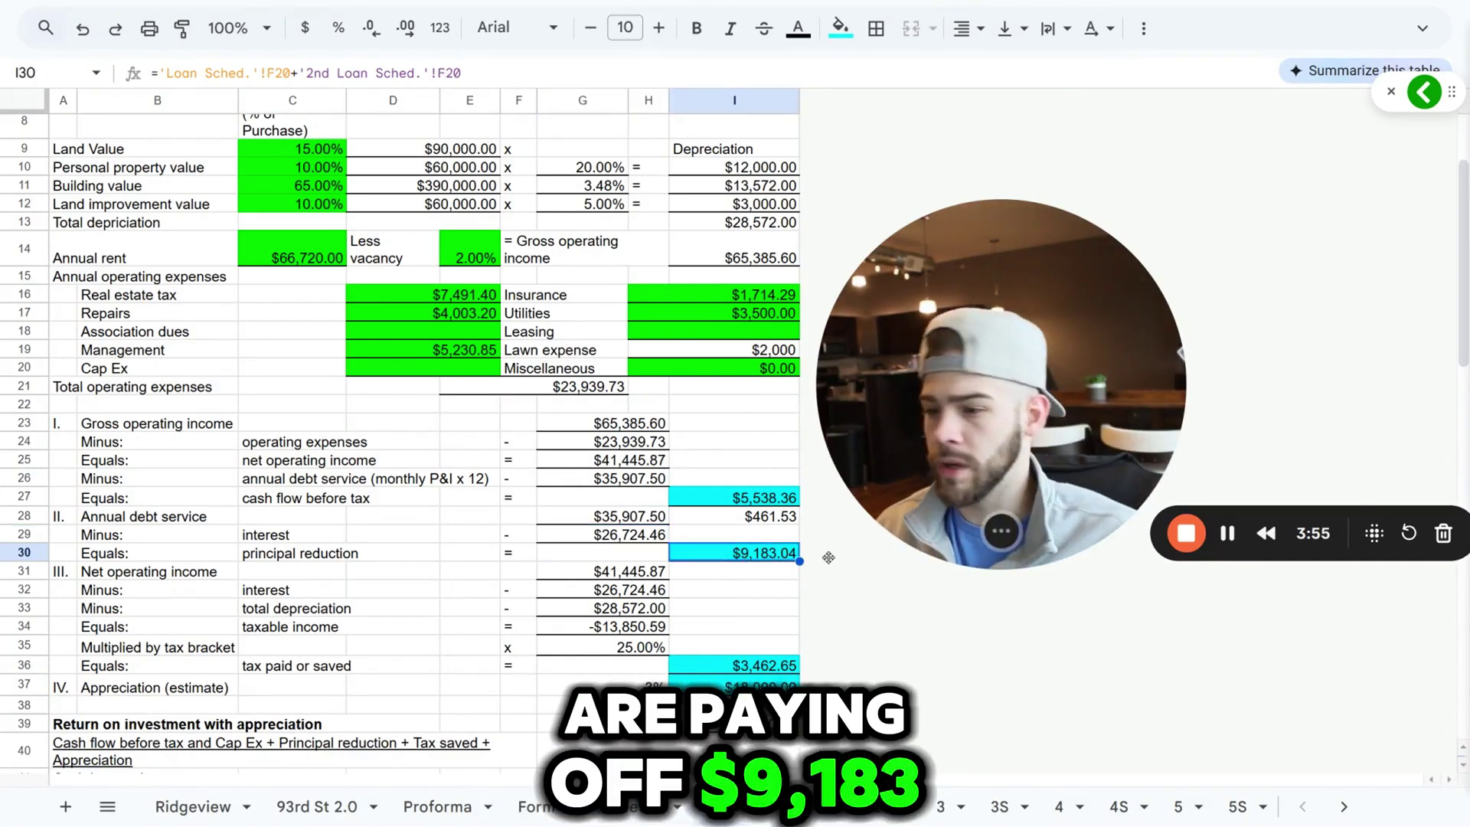
Examine how section III derives taxable income from net operating income, interest and total depreciation.
{"action": "scroll", "coordinate": [681, 528], "scroll_direction": "down", "scroll_amount": 2}
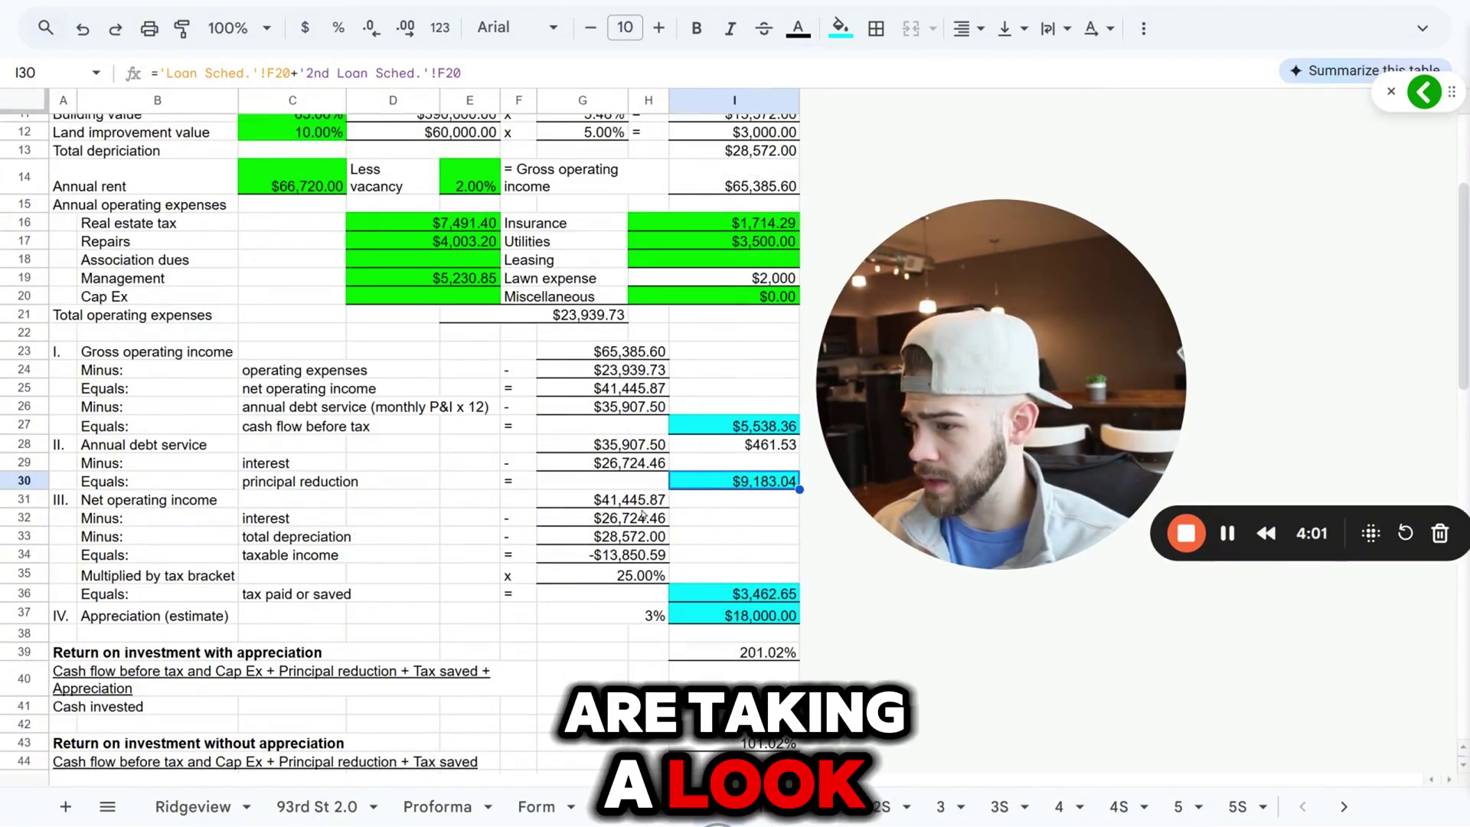
{"action": "left_click", "coordinate": [157, 499]}
{"action": "left_click", "coordinate": [612, 499]}
{"action": "left_click", "coordinate": [612, 518]}
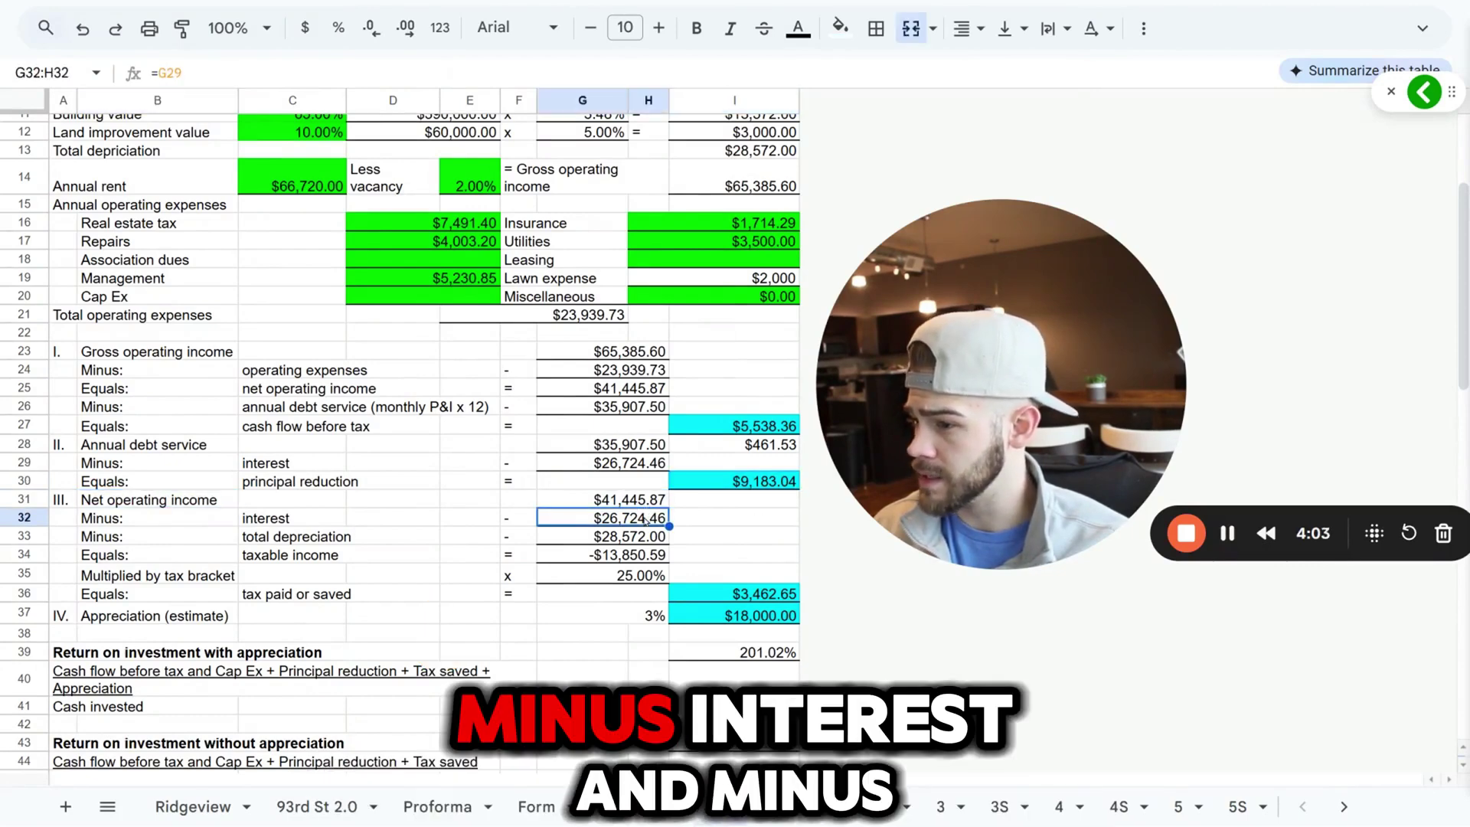
{"action": "left_click", "coordinate": [643, 538]}
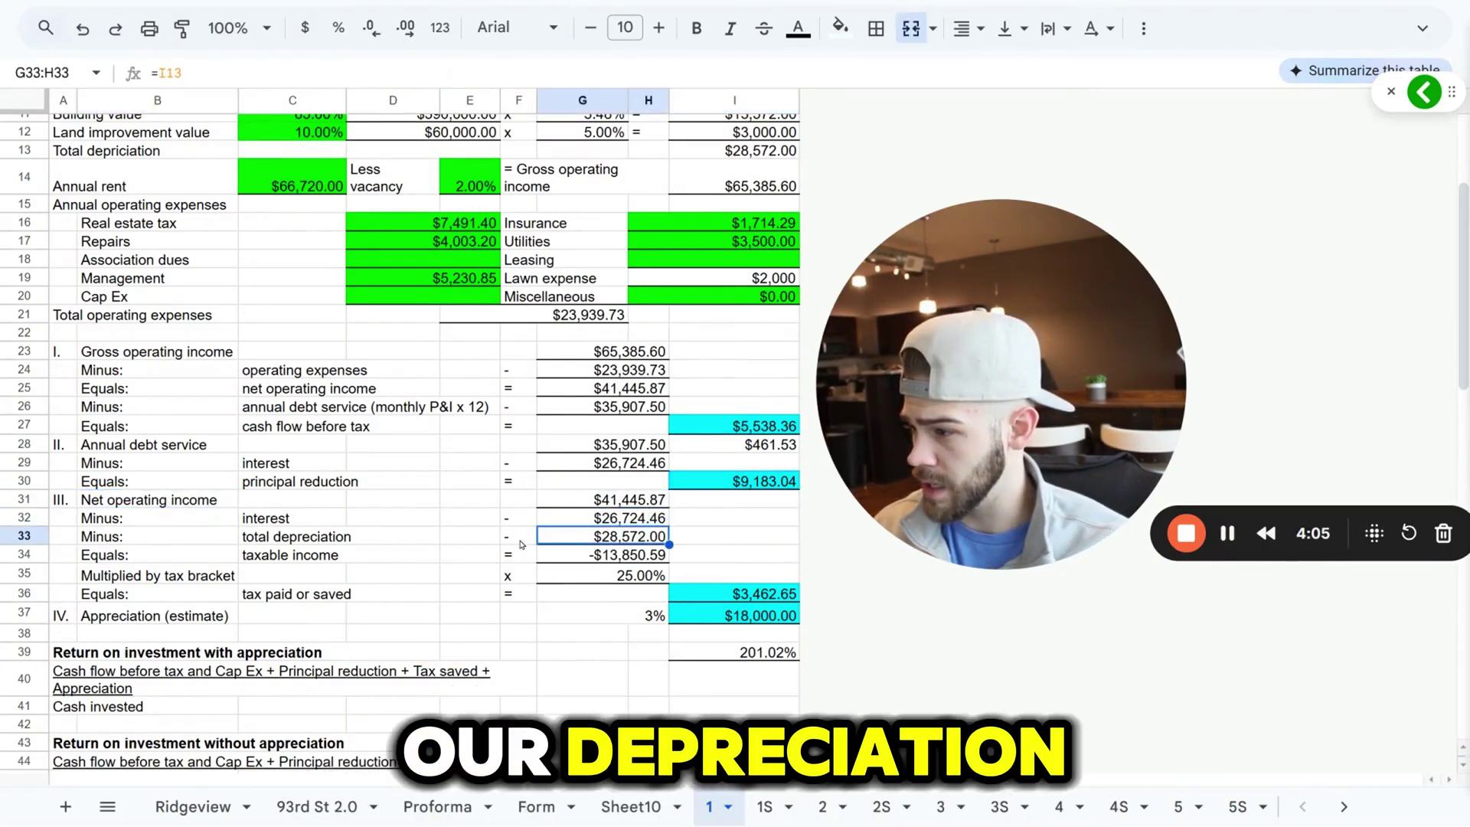
{"action": "left_click", "coordinate": [647, 559]}
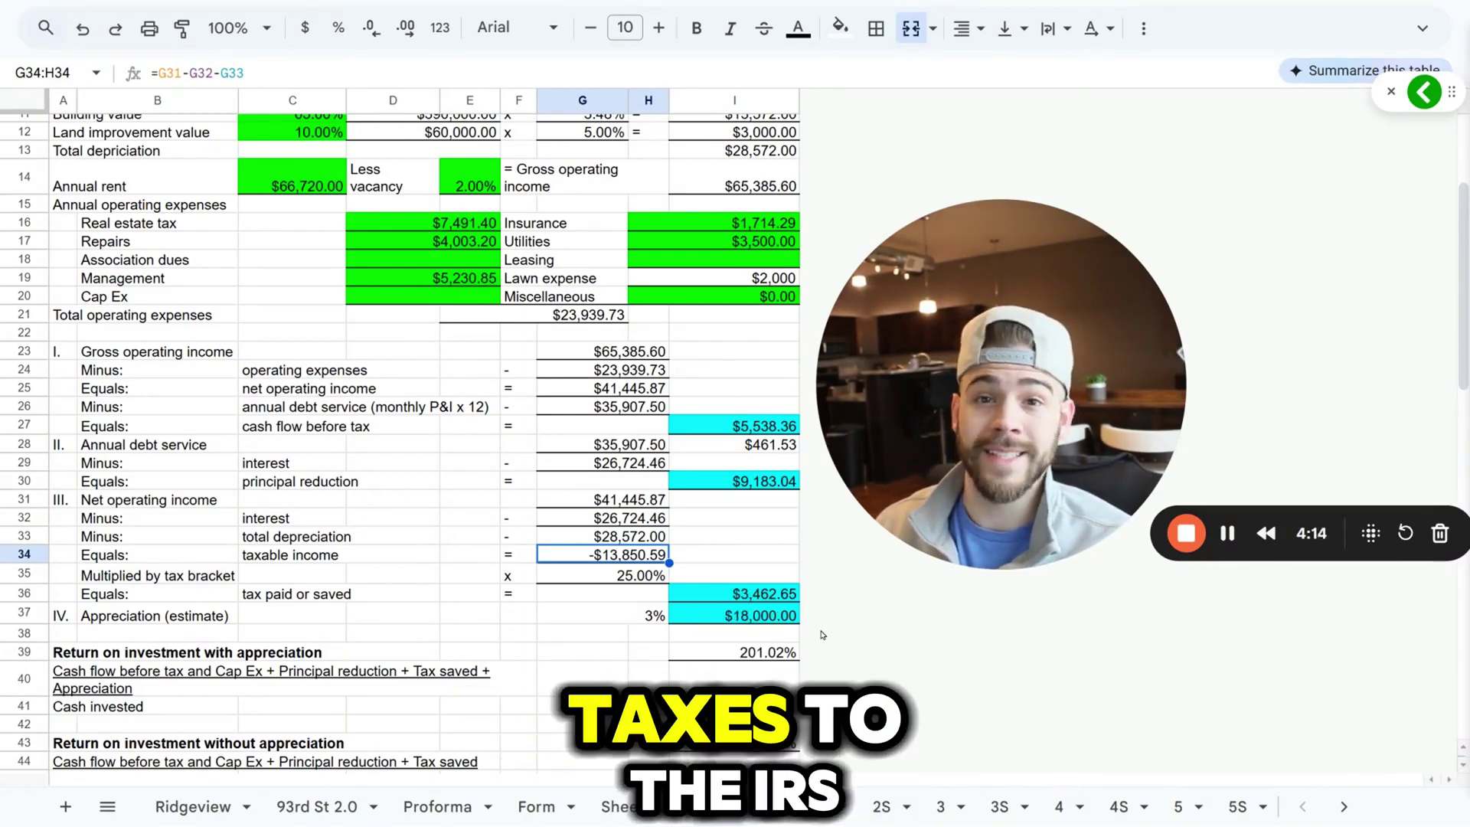
Inspect the tax bracket, the tax paid or saved, and the estimated appreciation formula.
{"action": "scroll", "coordinate": [576, 589], "scroll_direction": "down", "scroll_amount": 1}
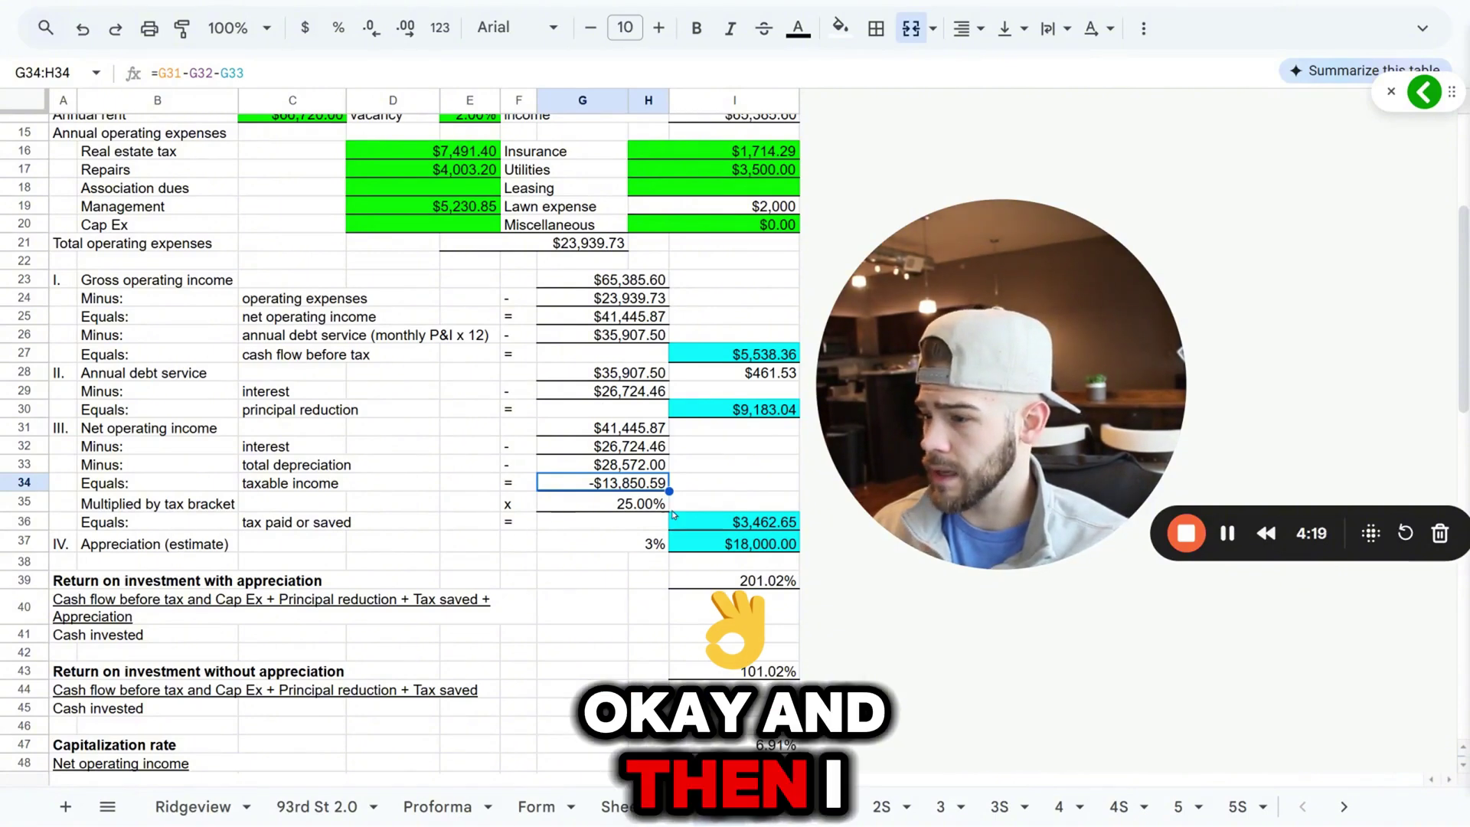
{"action": "key", "text": "Down"}
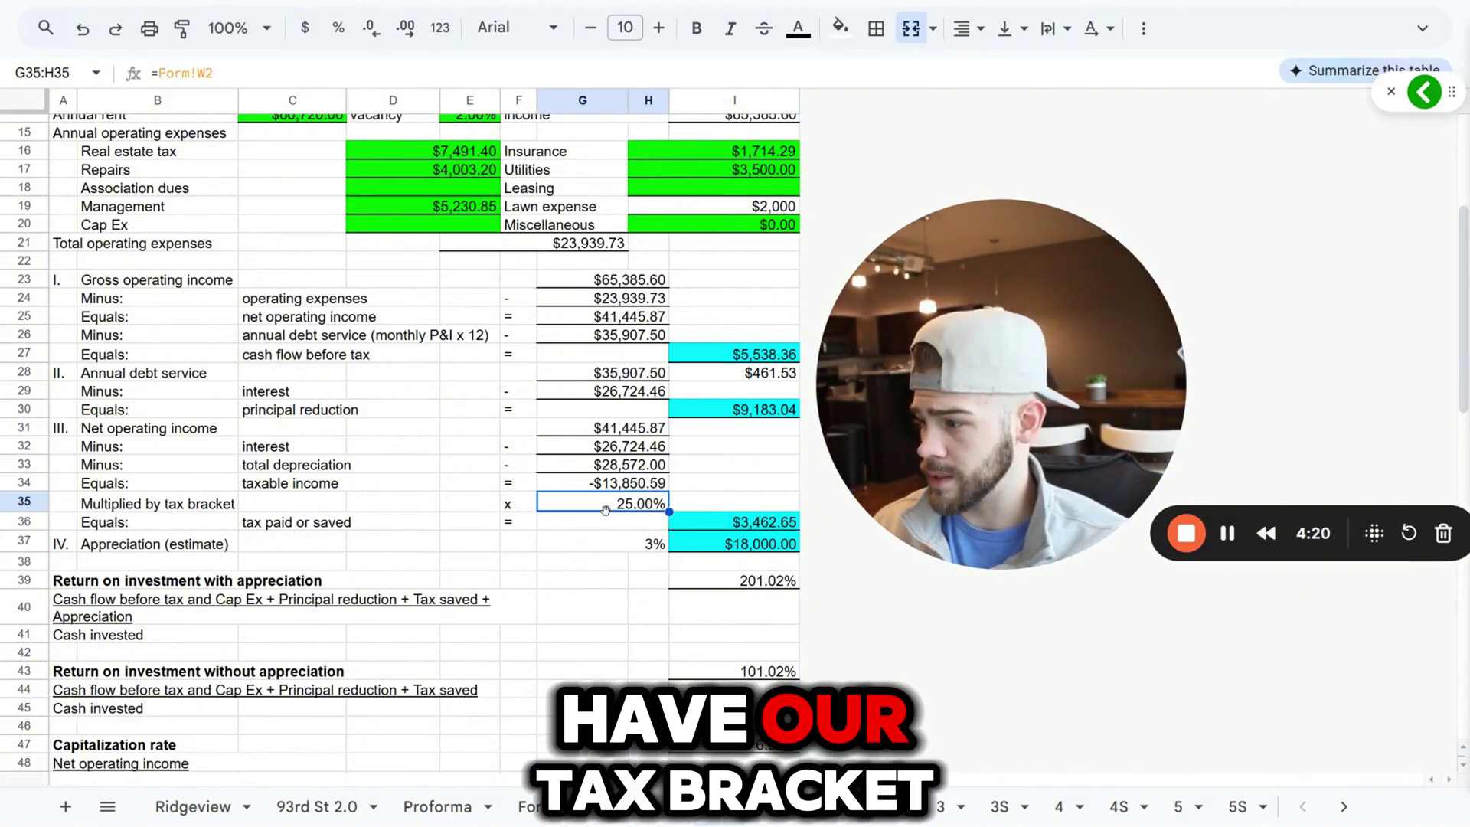
{"action": "left_click", "coordinate": [285, 523]}
{"action": "left_click", "coordinate": [735, 521]}
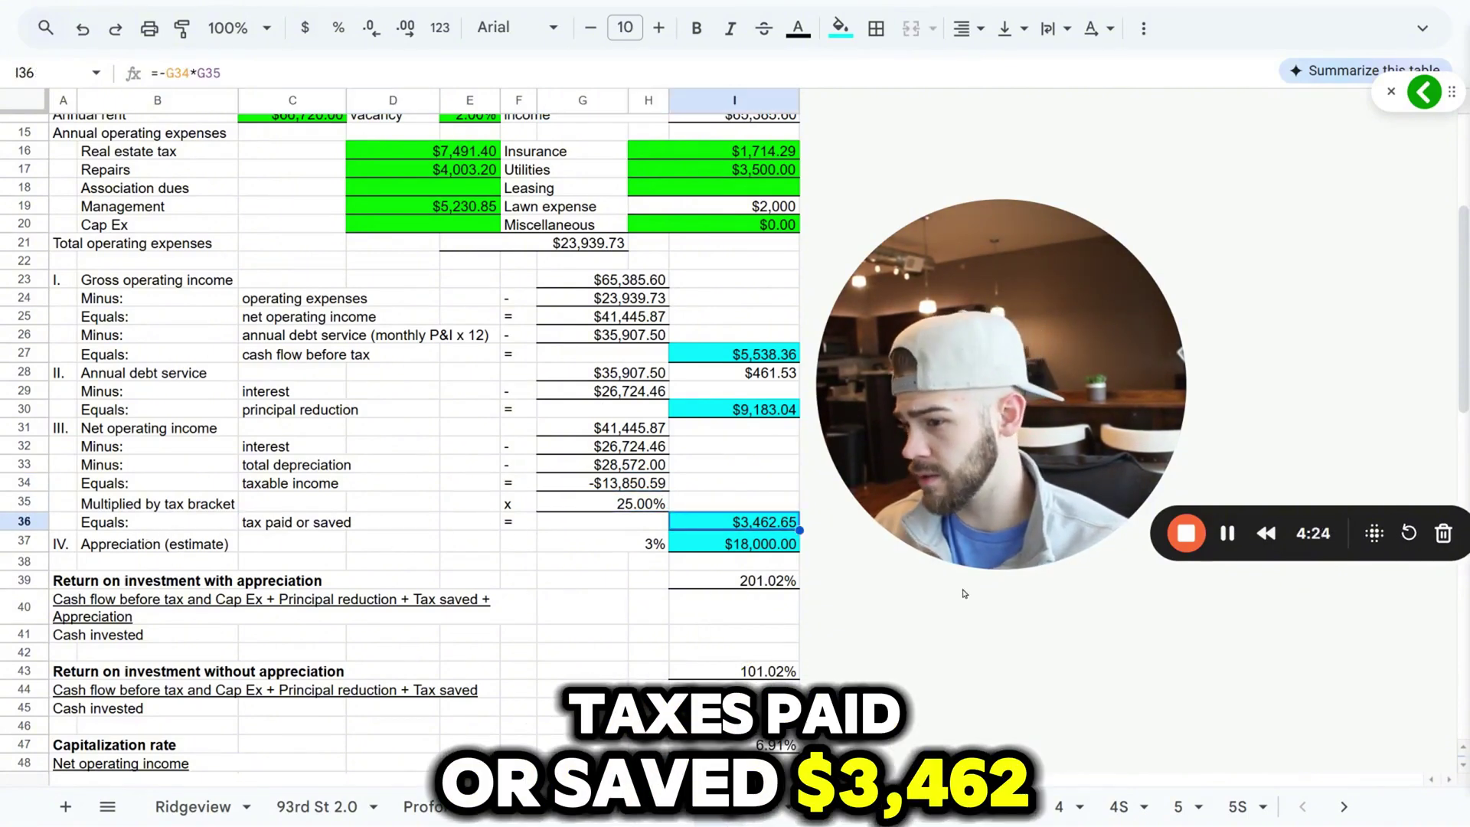
{"action": "left_click", "coordinate": [713, 544]}
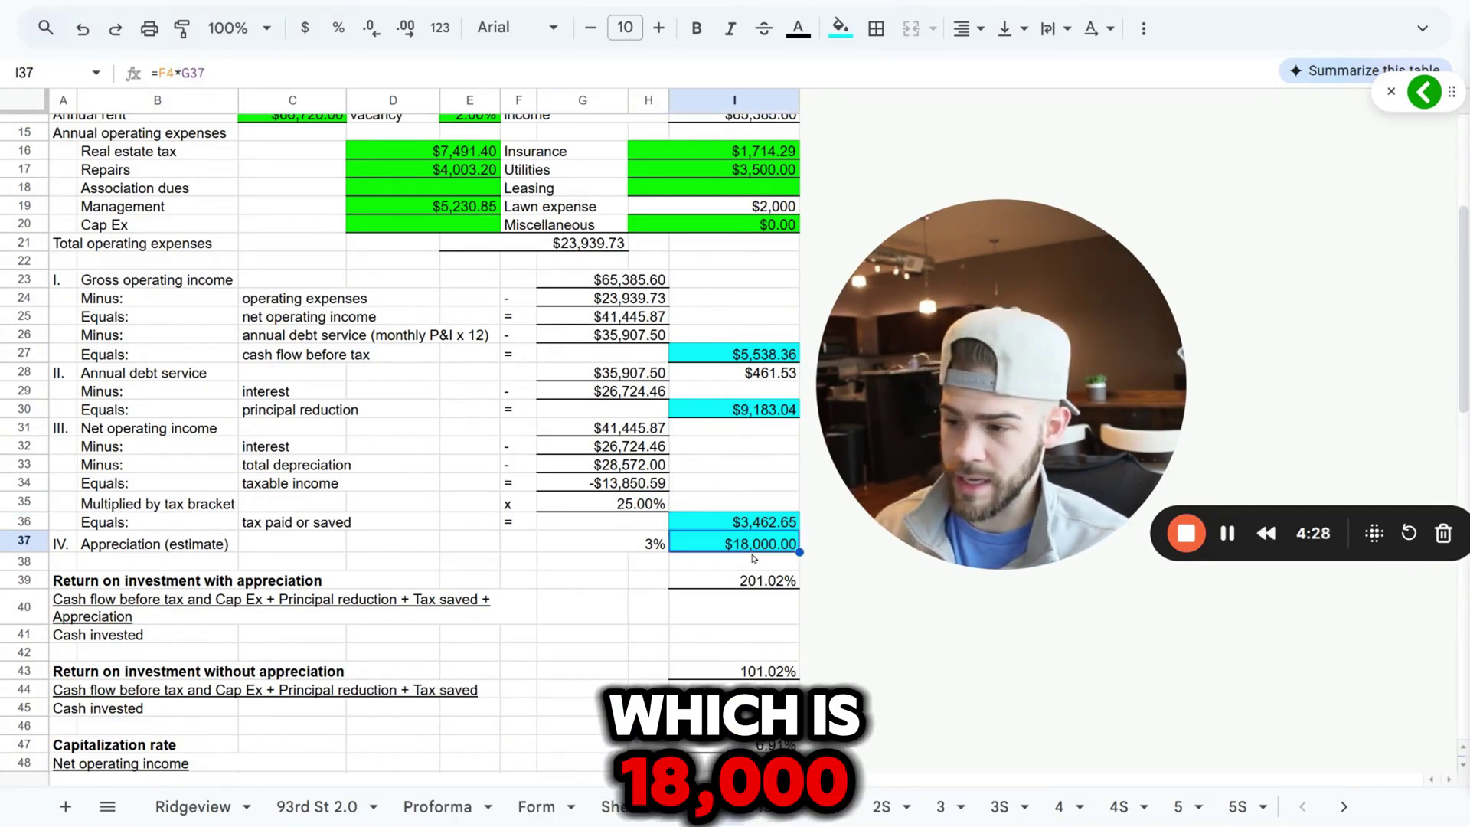
Examine the return on investment formulas with and without appreciation.
{"action": "scroll", "coordinate": [156, 410], "scroll_direction": "down", "scroll_amount": 4}
{"action": "left_click", "coordinate": [77, 366]}
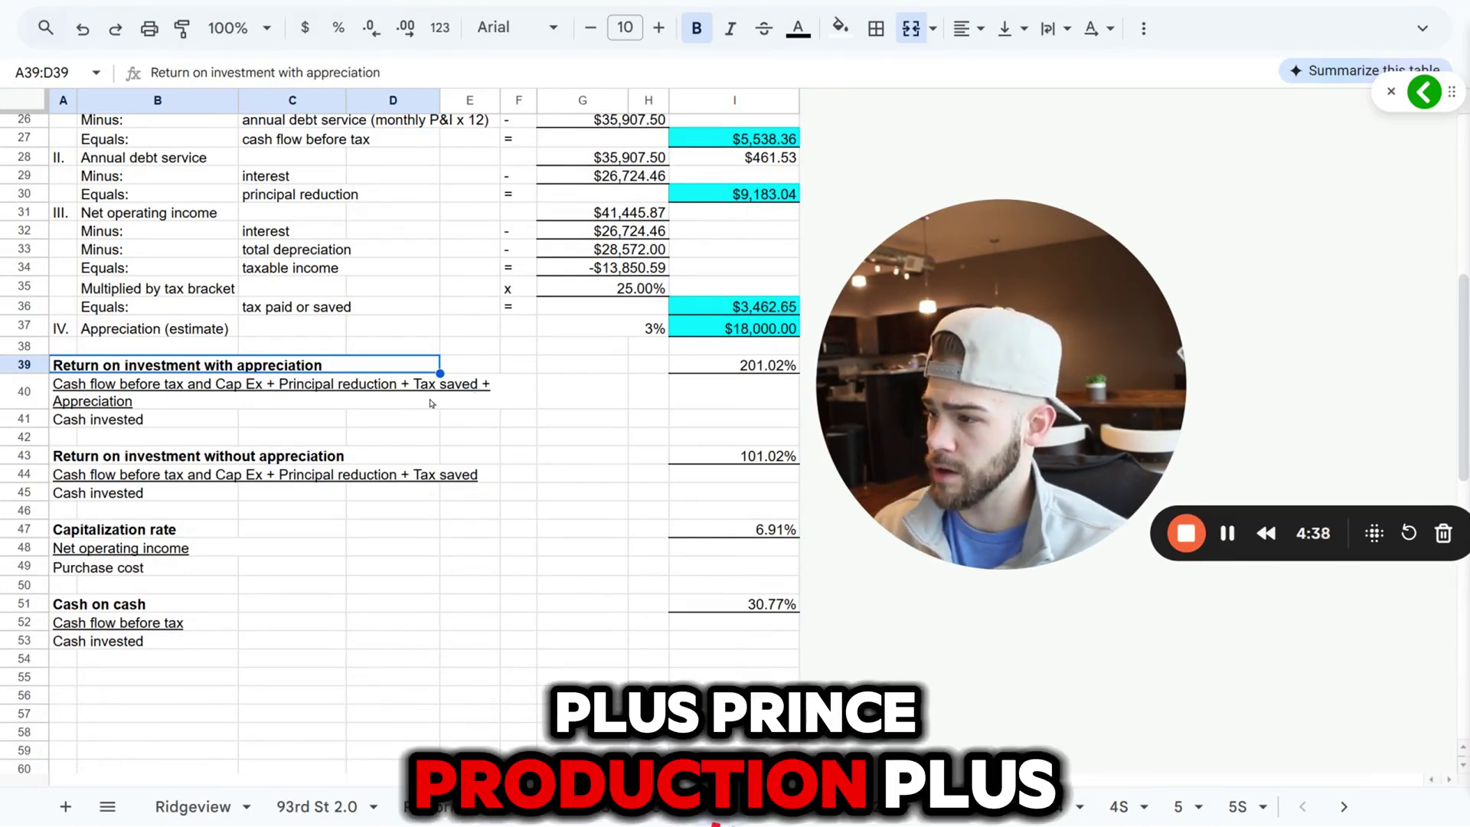
{"action": "left_click", "coordinate": [787, 372]}
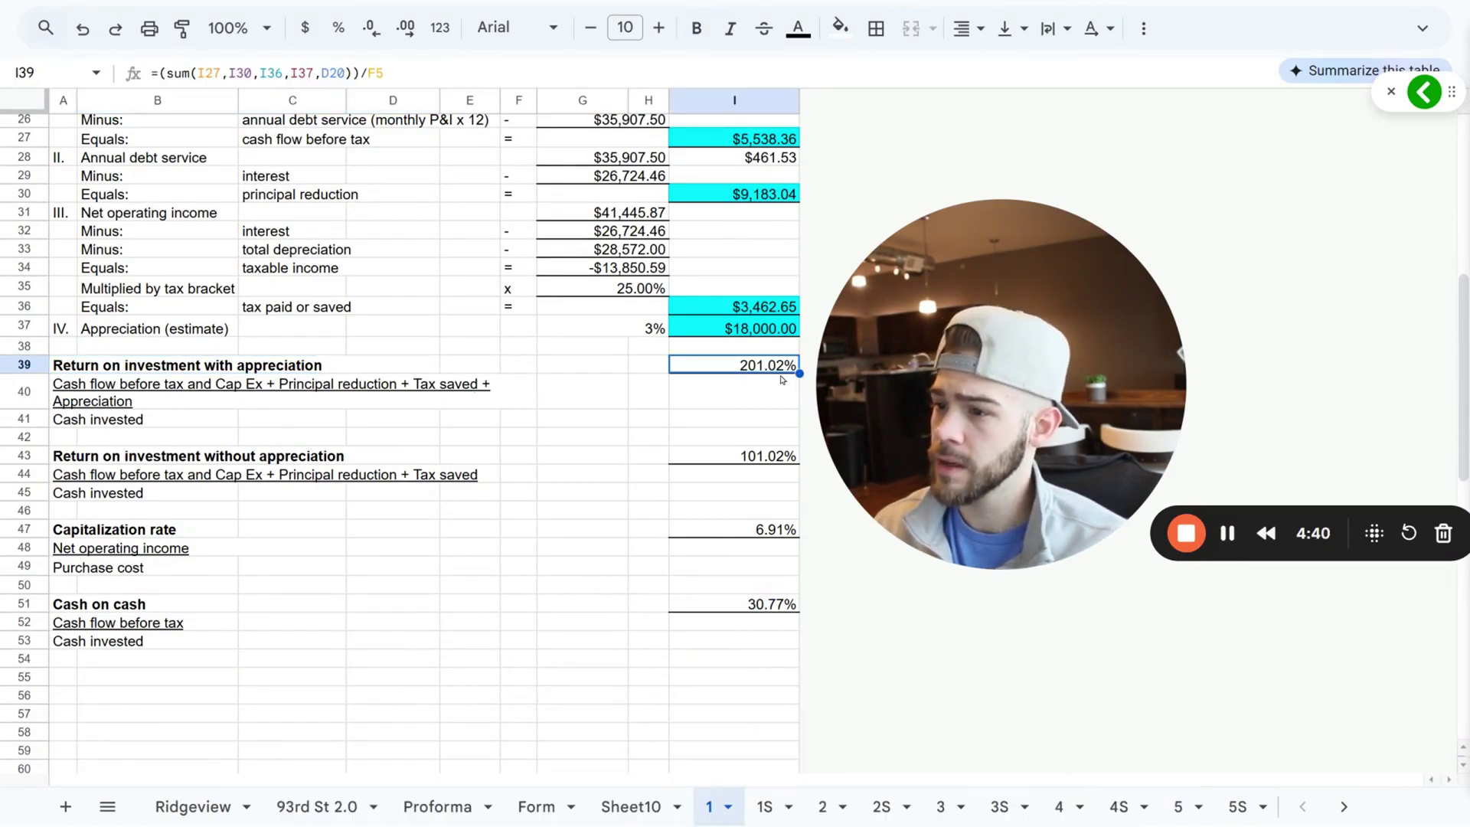
{"action": "left_click", "coordinate": [71, 460]}
{"action": "left_click", "coordinate": [781, 457]}
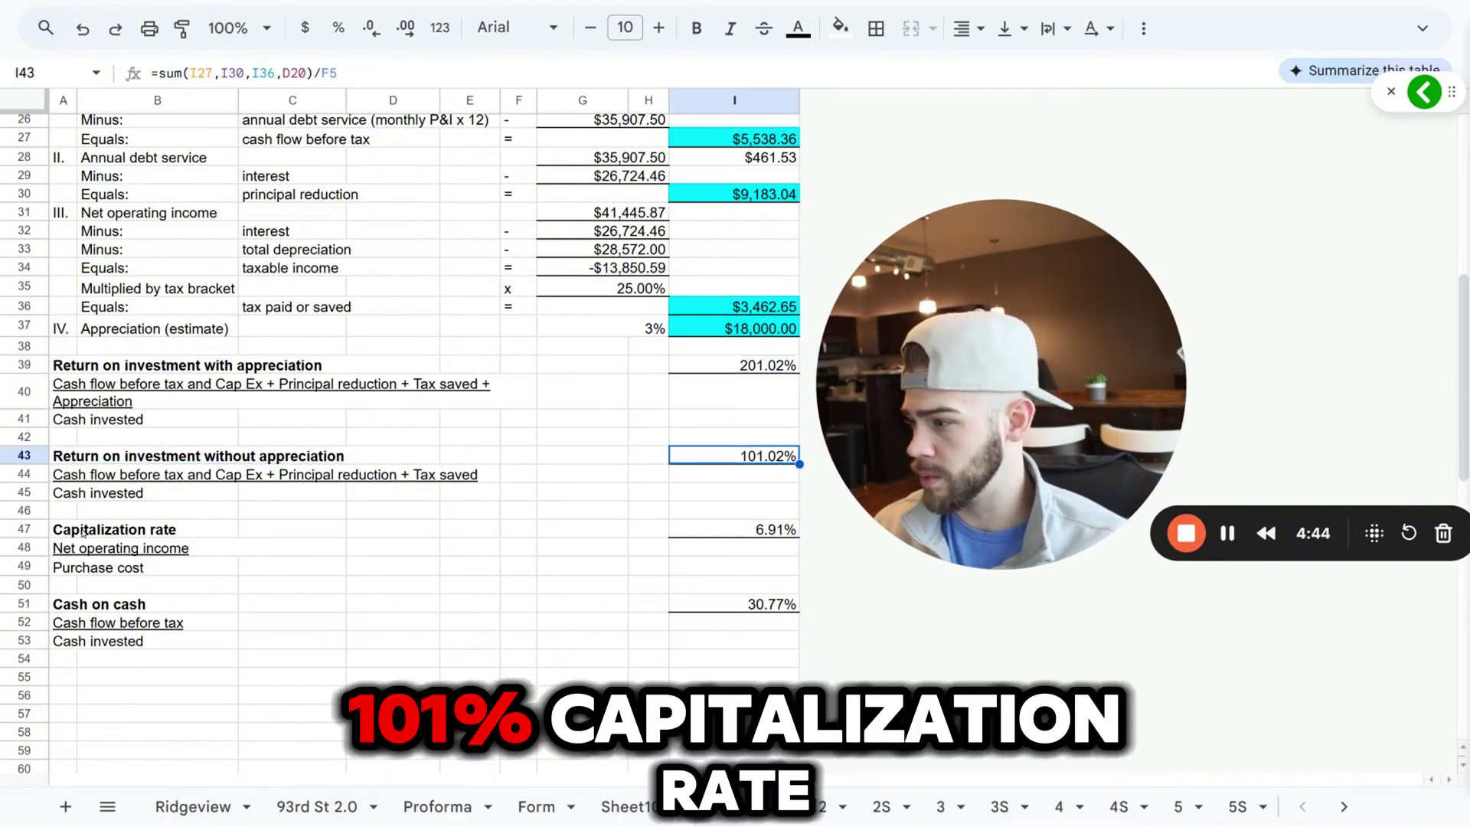
Examine the capitalization rate and trace its net operating income and purchase cost to their source cells.
{"action": "left_click", "coordinate": [105, 535]}
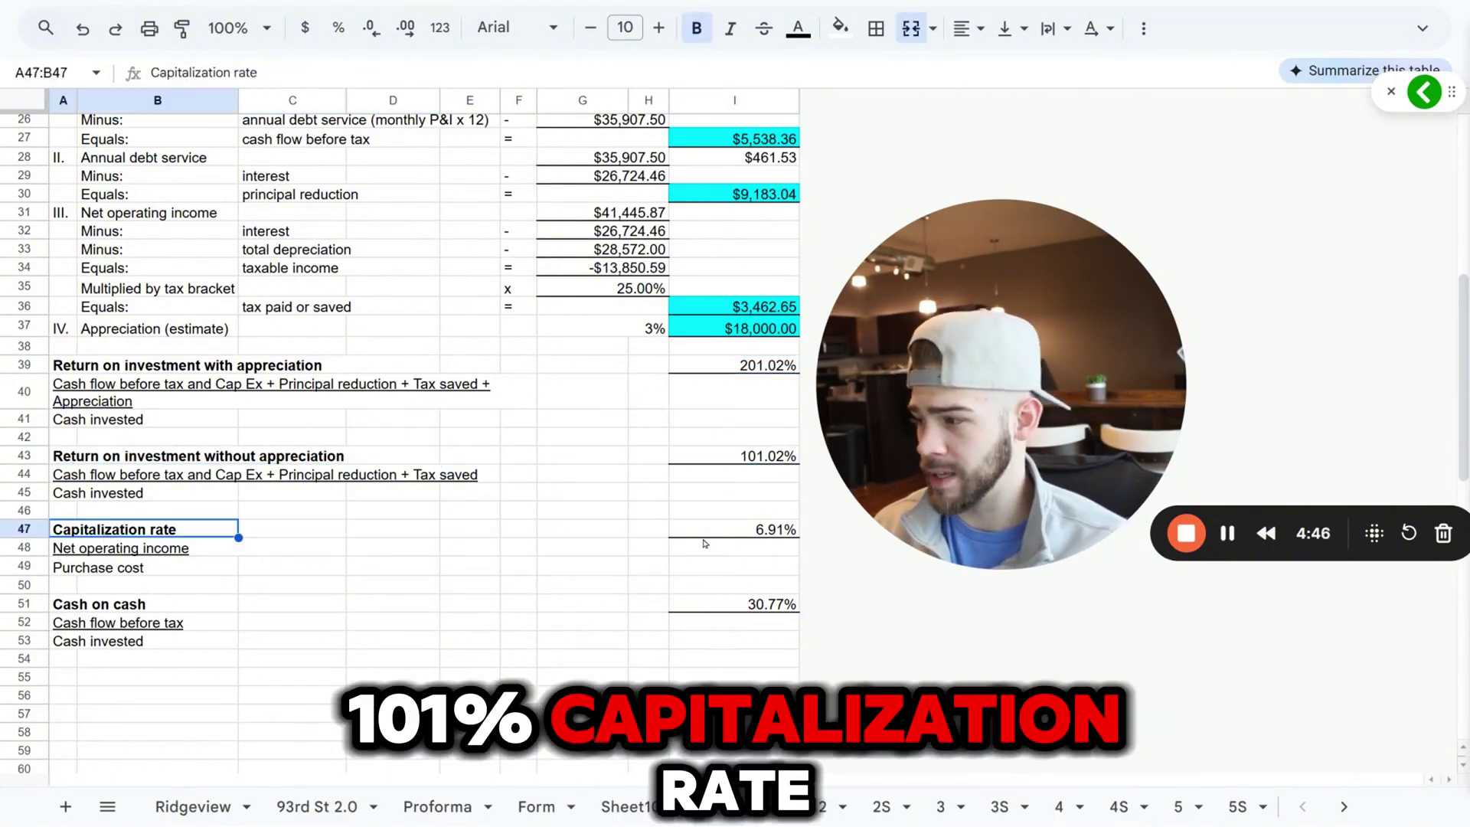
{"action": "left_click", "coordinate": [124, 551]}
{"action": "left_click", "coordinate": [115, 574]}
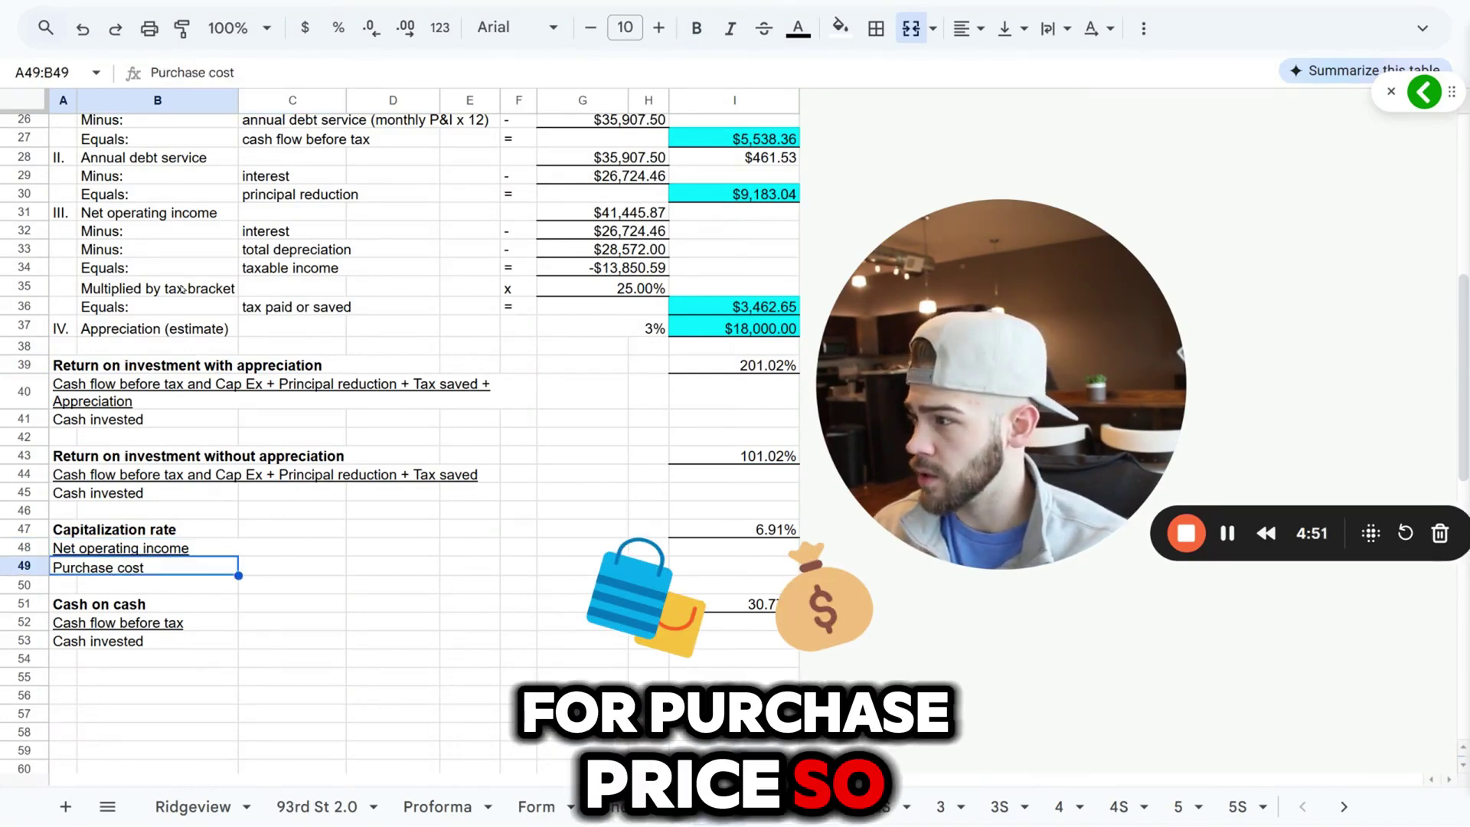
{"action": "scroll", "coordinate": [182, 288], "scroll_direction": "up", "scroll_amount": 2}
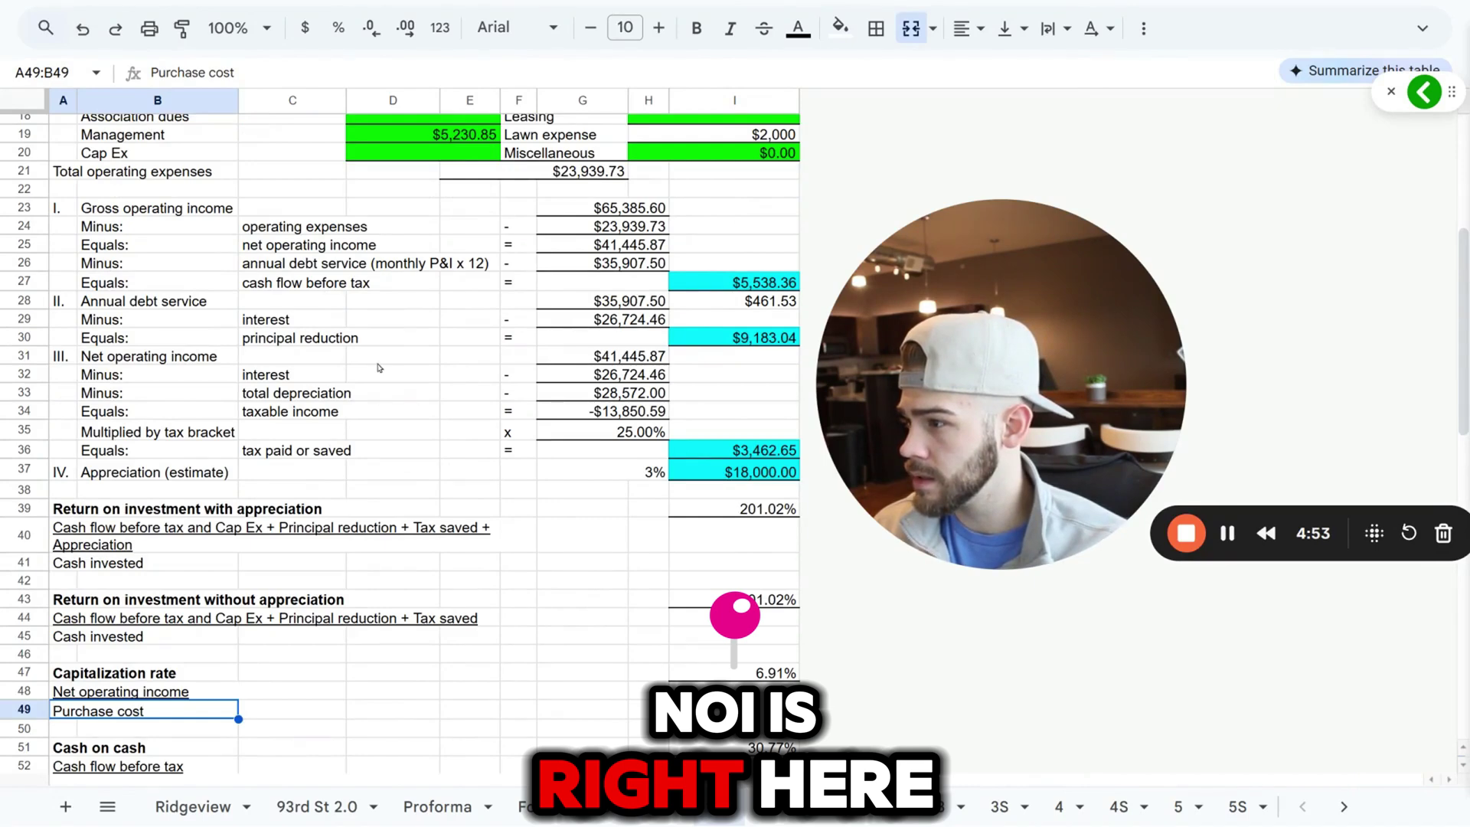
{"action": "left_click", "coordinate": [302, 245]}
{"action": "left_click", "coordinate": [597, 244]}
{"action": "scroll", "coordinate": [610, 230], "scroll_direction": "up", "scroll_amount": 5}
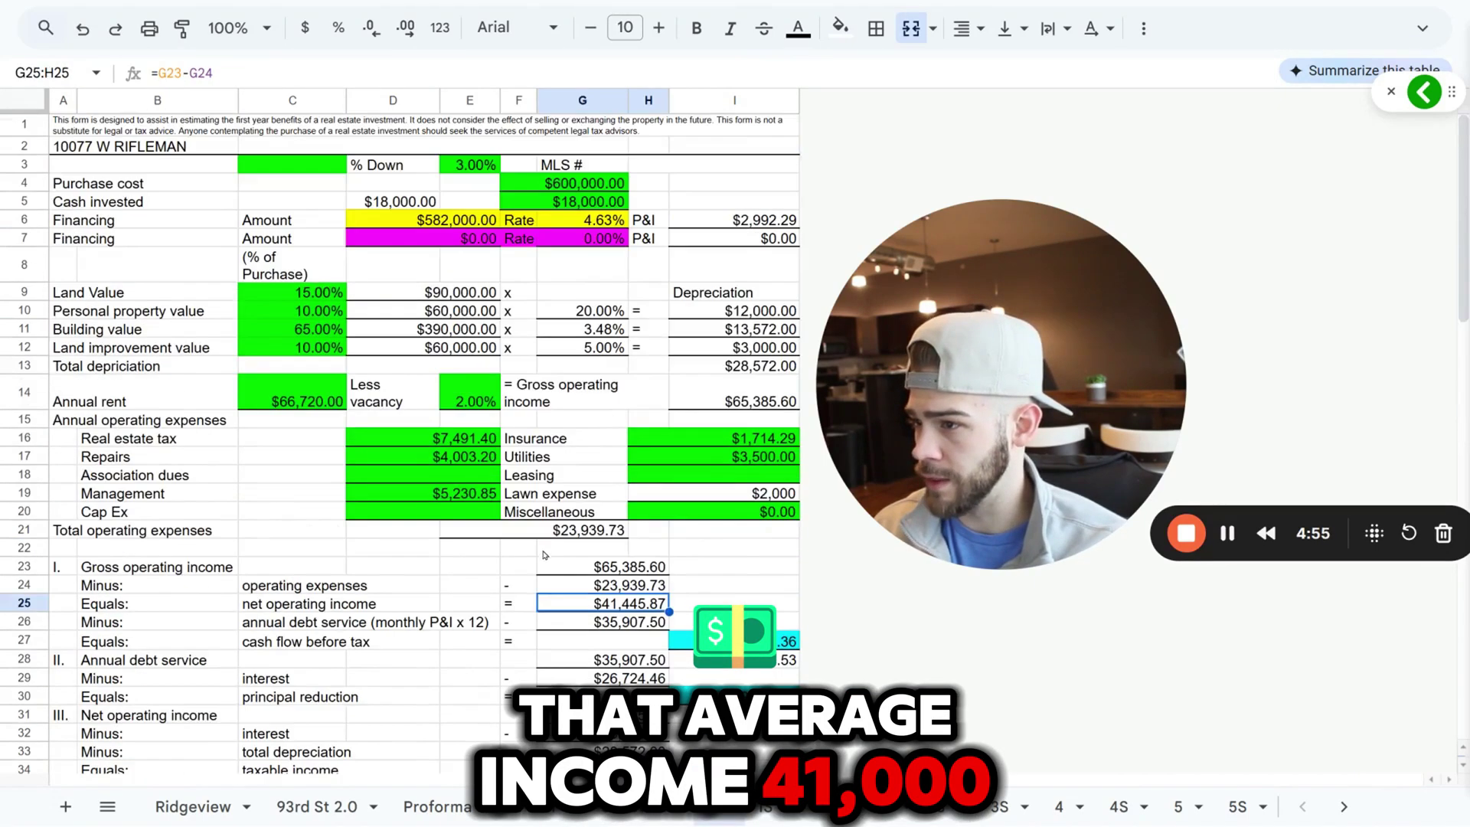
{"action": "left_click", "coordinate": [605, 183]}
{"action": "scroll", "coordinate": [777, 386], "scroll_direction": "down", "scroll_amount": 8}
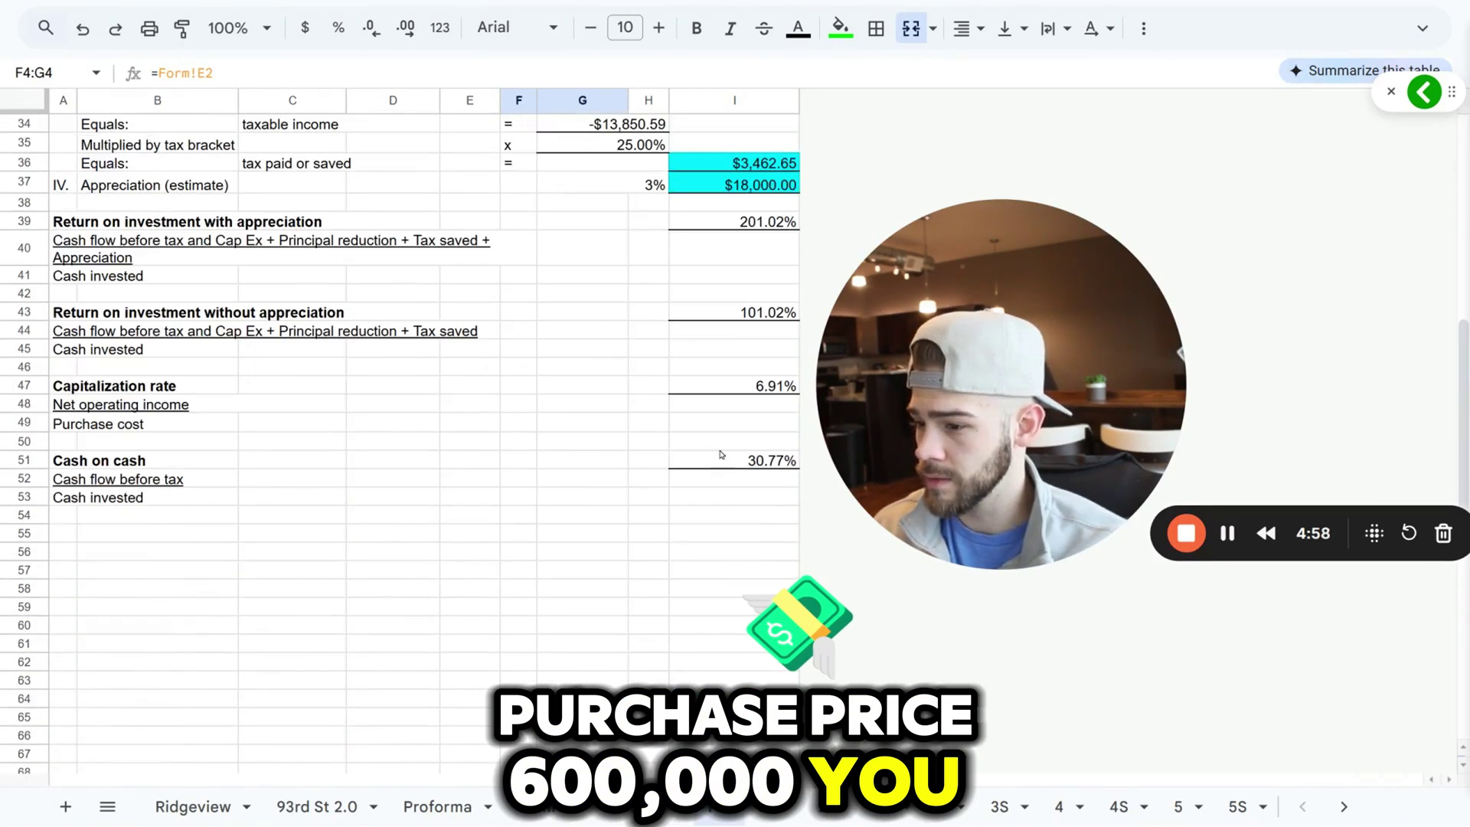
{"action": "left_click", "coordinate": [777, 387]}
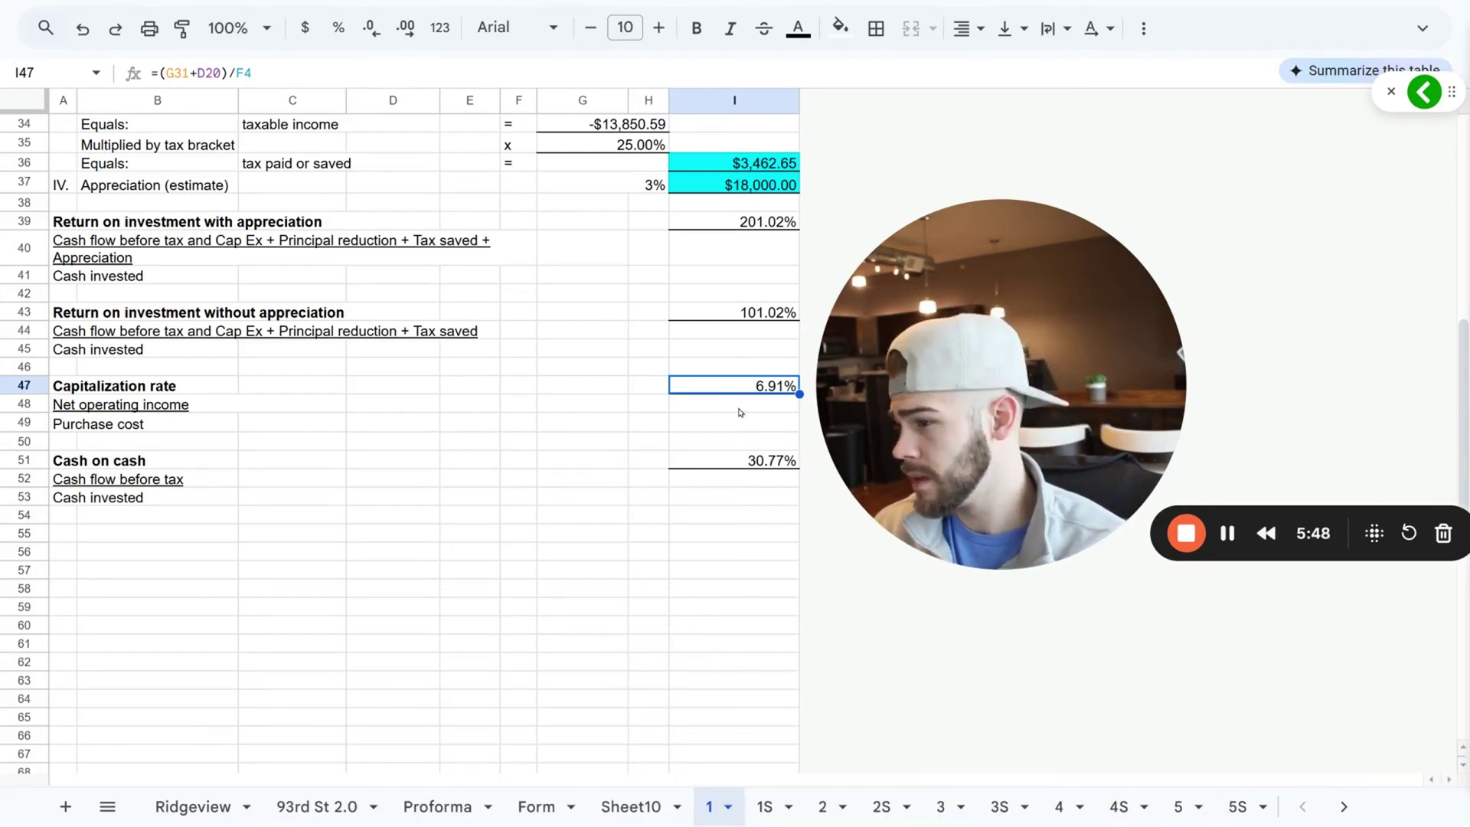
Inspect the cash flow before tax and cash invested components of the Cash on cash calculation.
{"action": "left_click", "coordinate": [135, 485]}
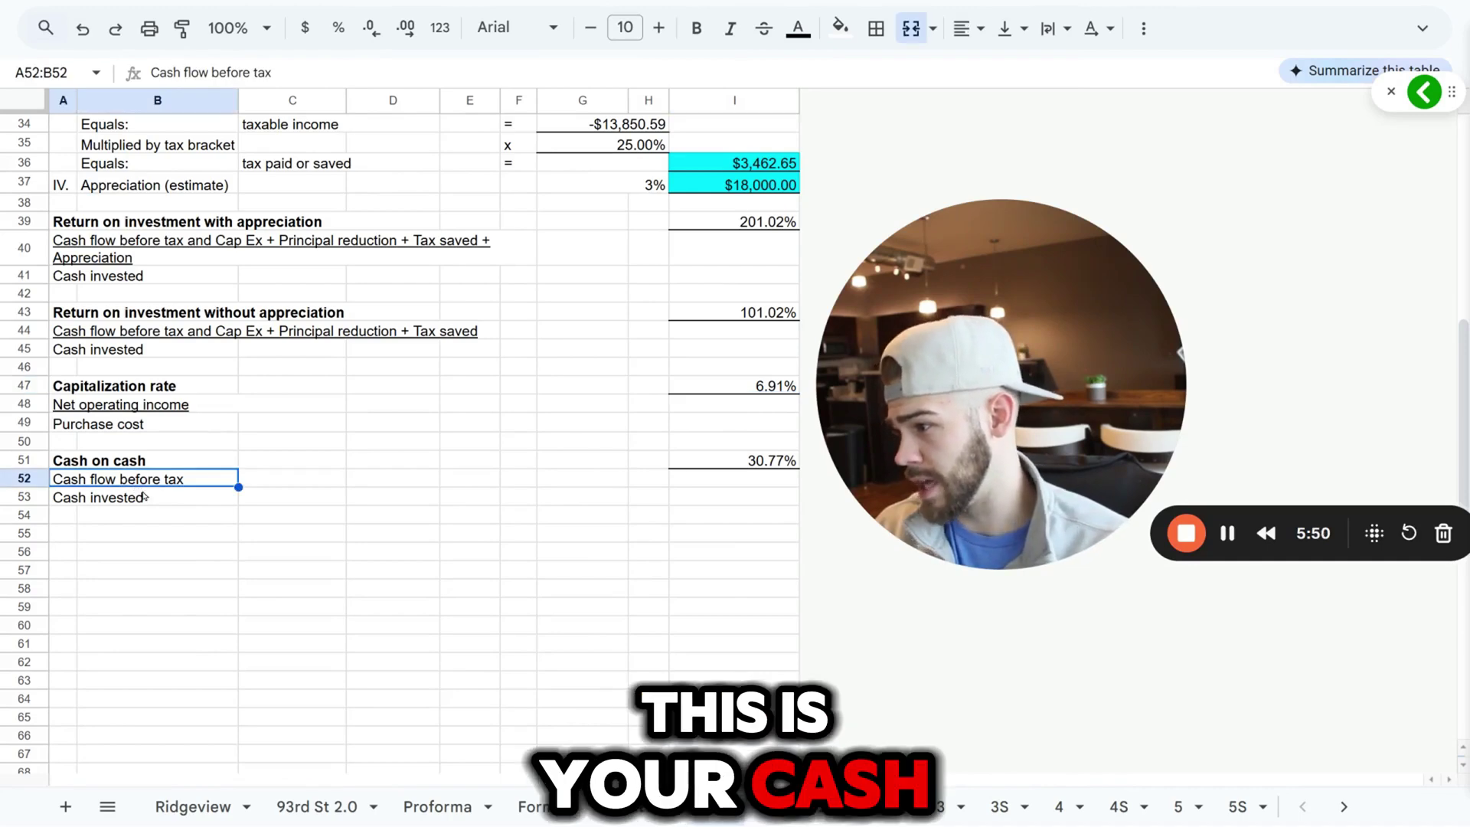
{"action": "left_click", "coordinate": [123, 498]}
{"action": "left_click", "coordinate": [772, 477]}
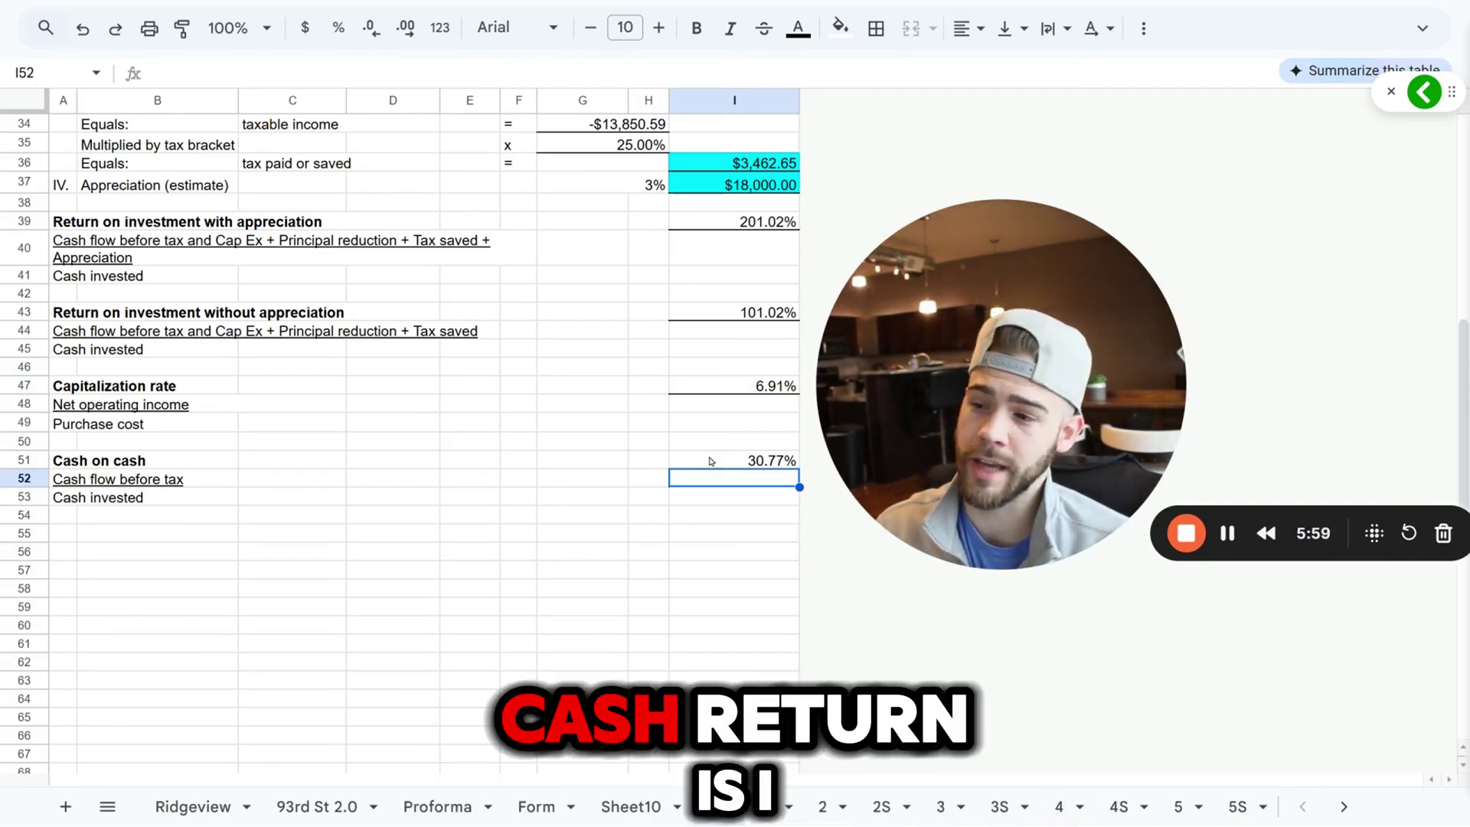
{"action": "left_click", "coordinate": [128, 501]}
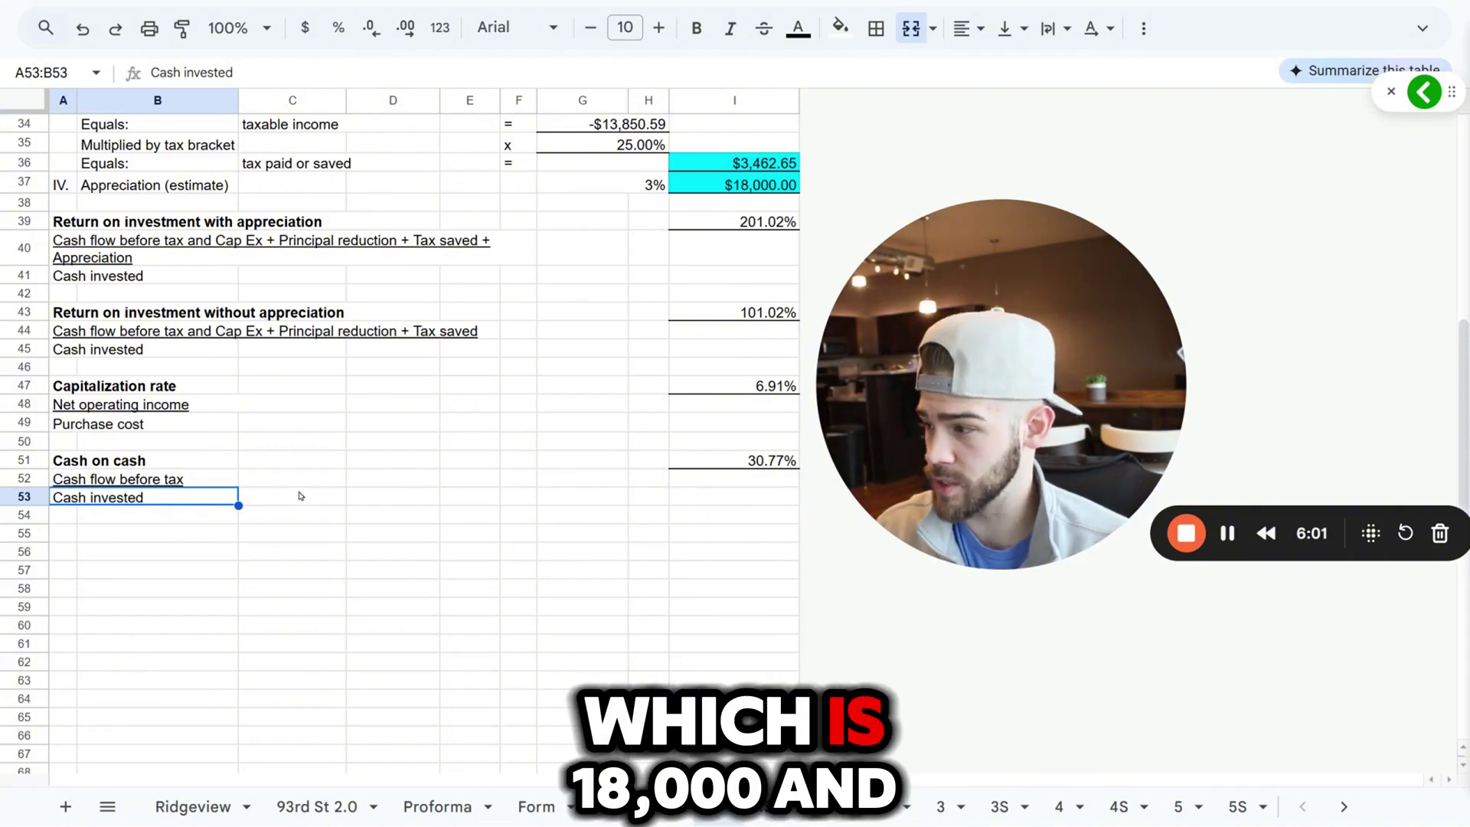
Trace Cash on cash's cash flow before tax to its formula in section I, and inspect the Cash on cash formula.
{"action": "left_click", "coordinate": [152, 484]}
{"action": "scroll", "coordinate": [343, 223], "scroll_direction": "up", "scroll_amount": 5}
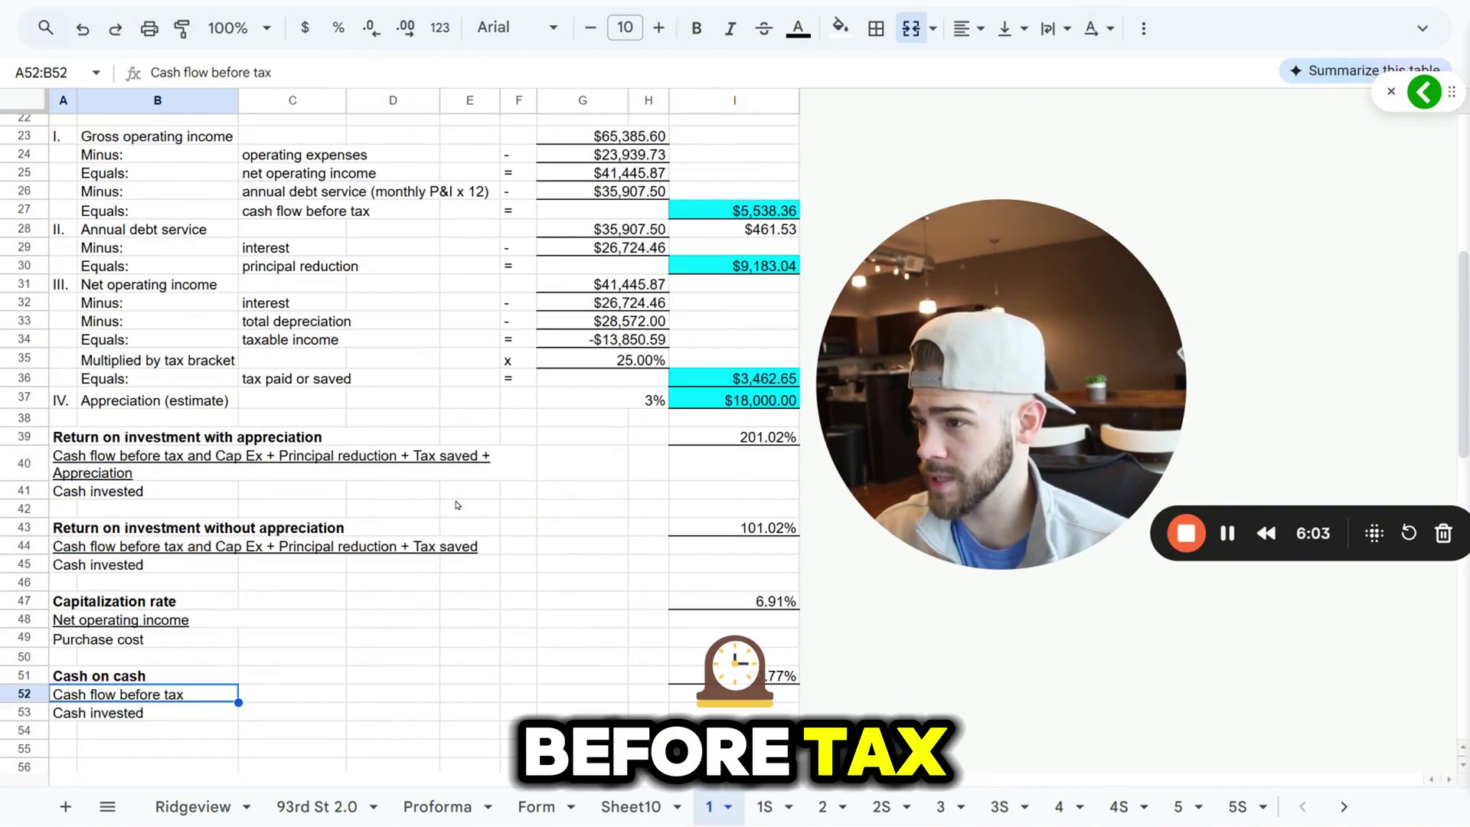
{"action": "left_click", "coordinate": [344, 217]}
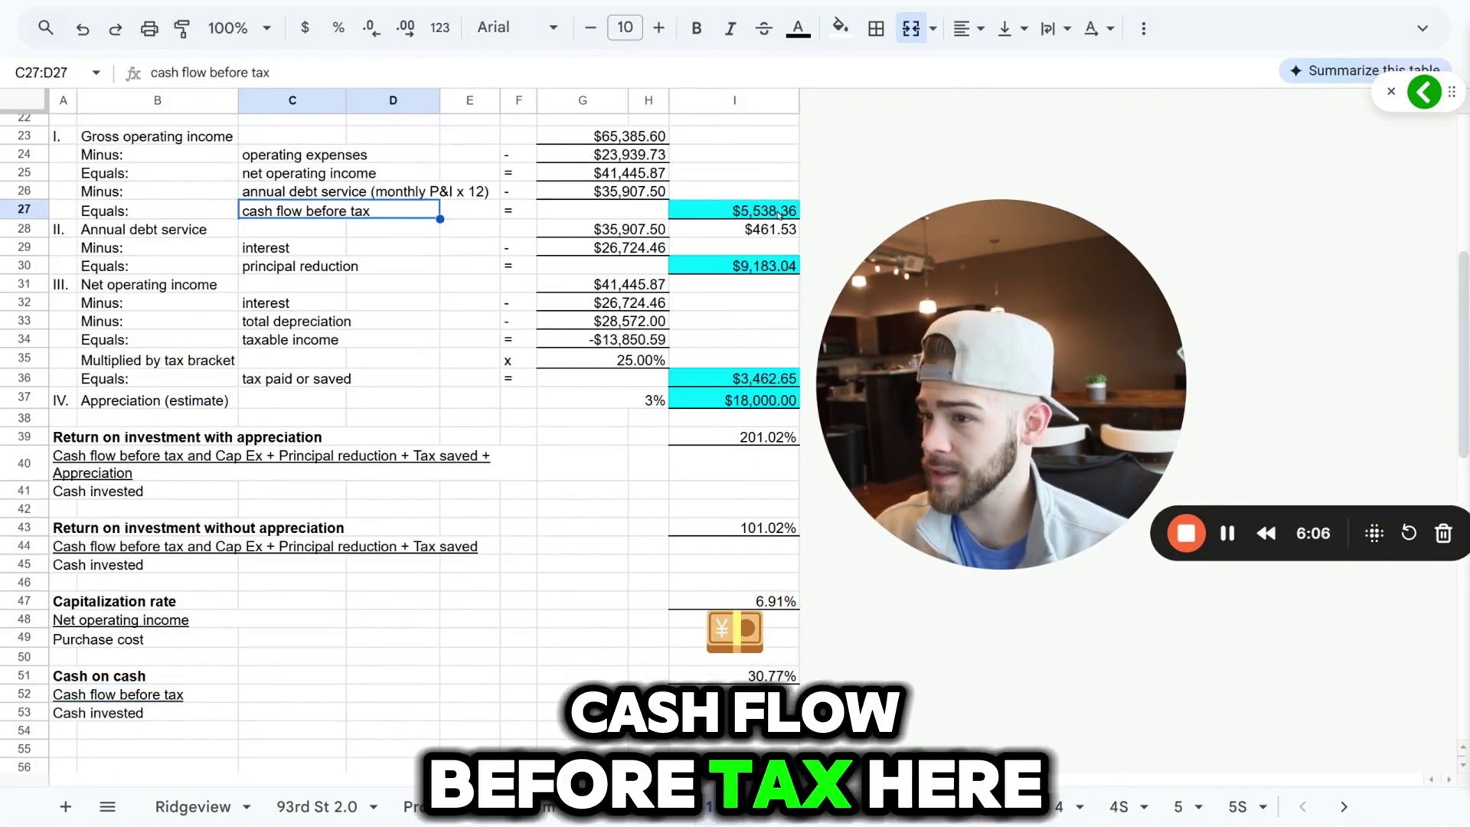
{"action": "left_click", "coordinate": [793, 216]}
{"action": "scroll", "coordinate": [607, 551], "scroll_direction": "down", "scroll_amount": 3}
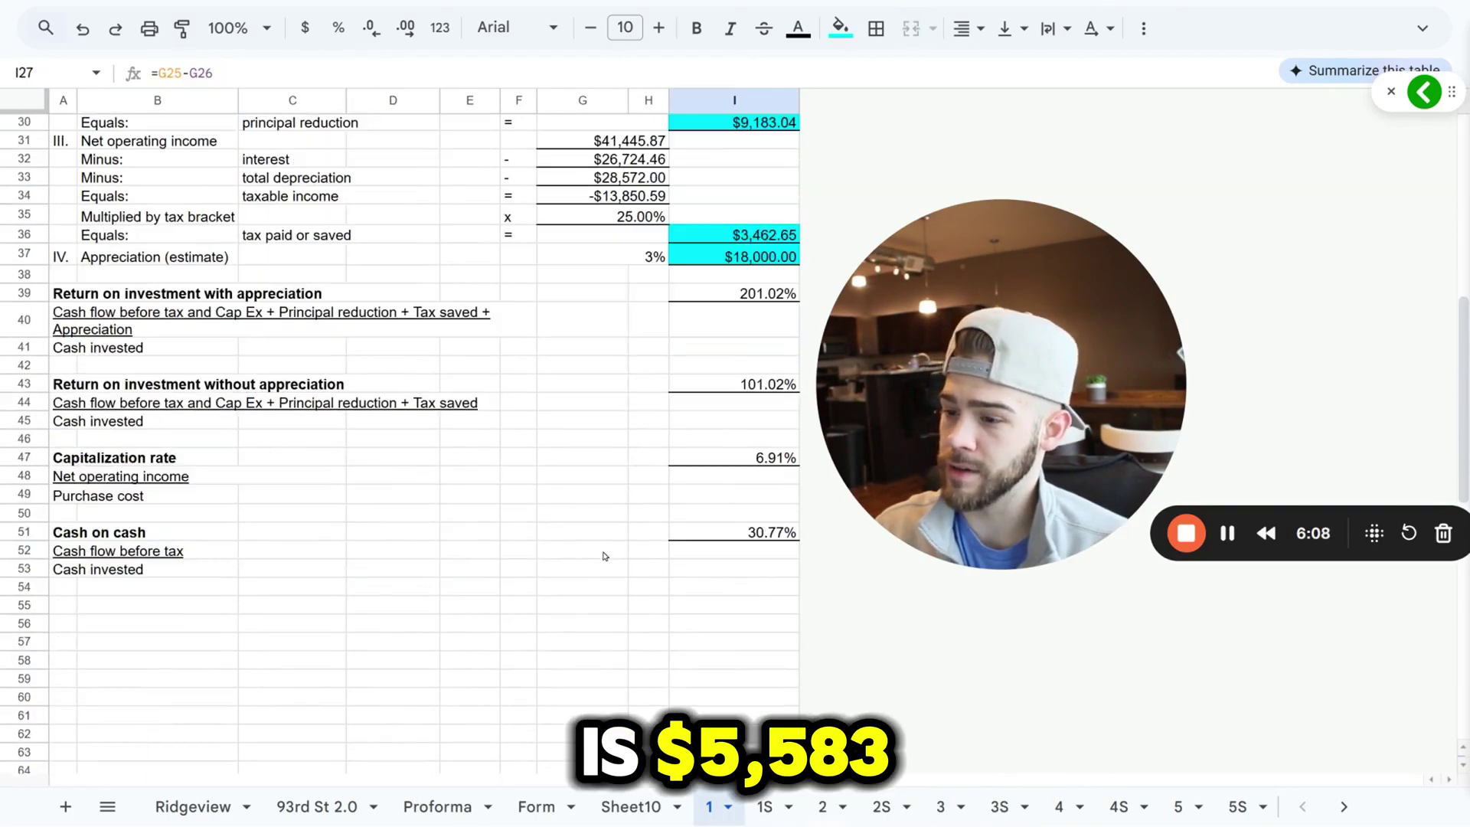
{"action": "scroll", "coordinate": [607, 551], "scroll_direction": "up", "scroll_amount": 2}
{"action": "scroll", "coordinate": [757, 289], "scroll_direction": "up", "scroll_amount": 3}
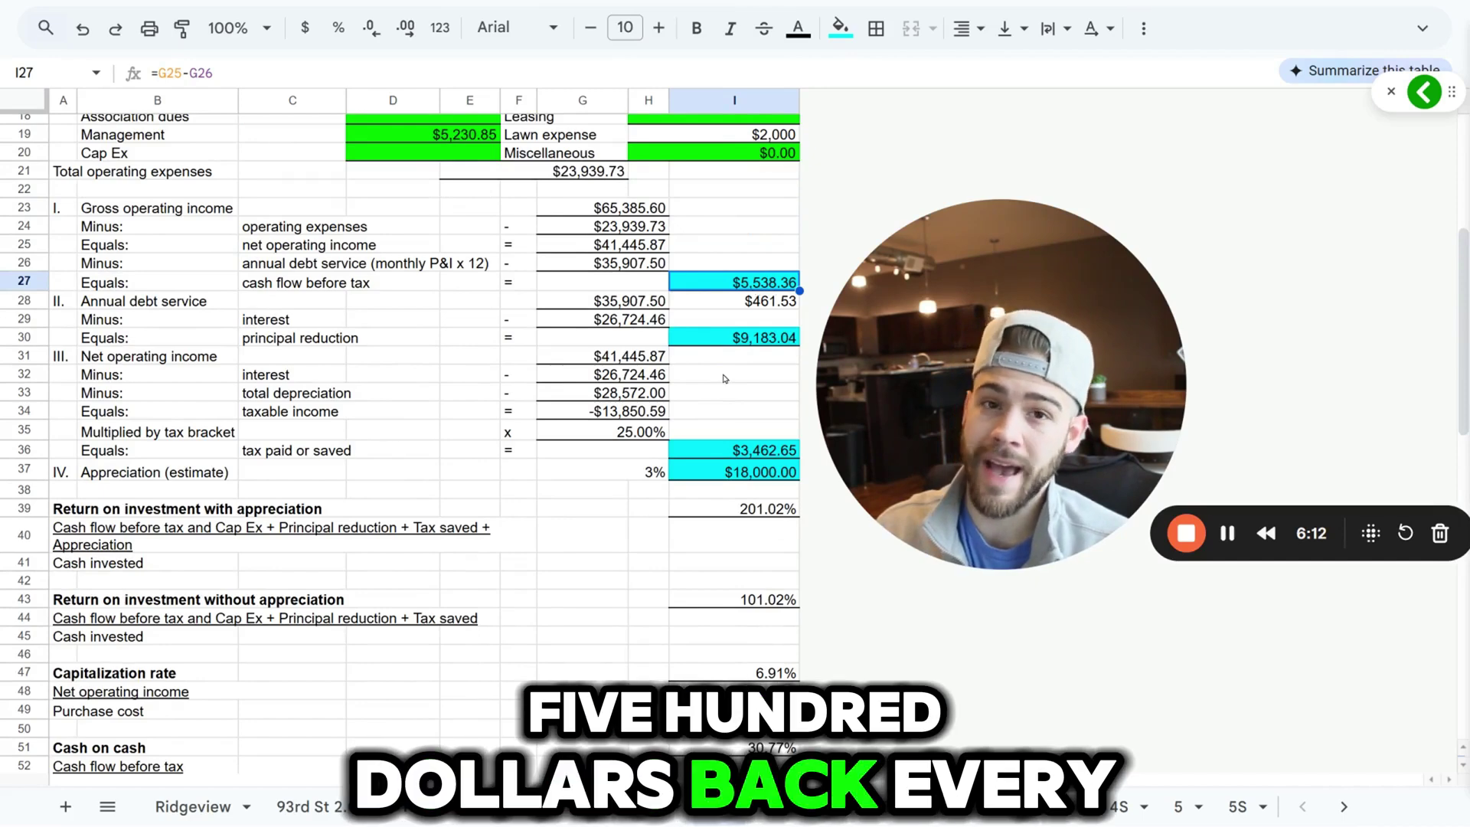
{"action": "scroll", "coordinate": [750, 460], "scroll_direction": "down", "scroll_amount": 4}
{"action": "left_click", "coordinate": [749, 537]}
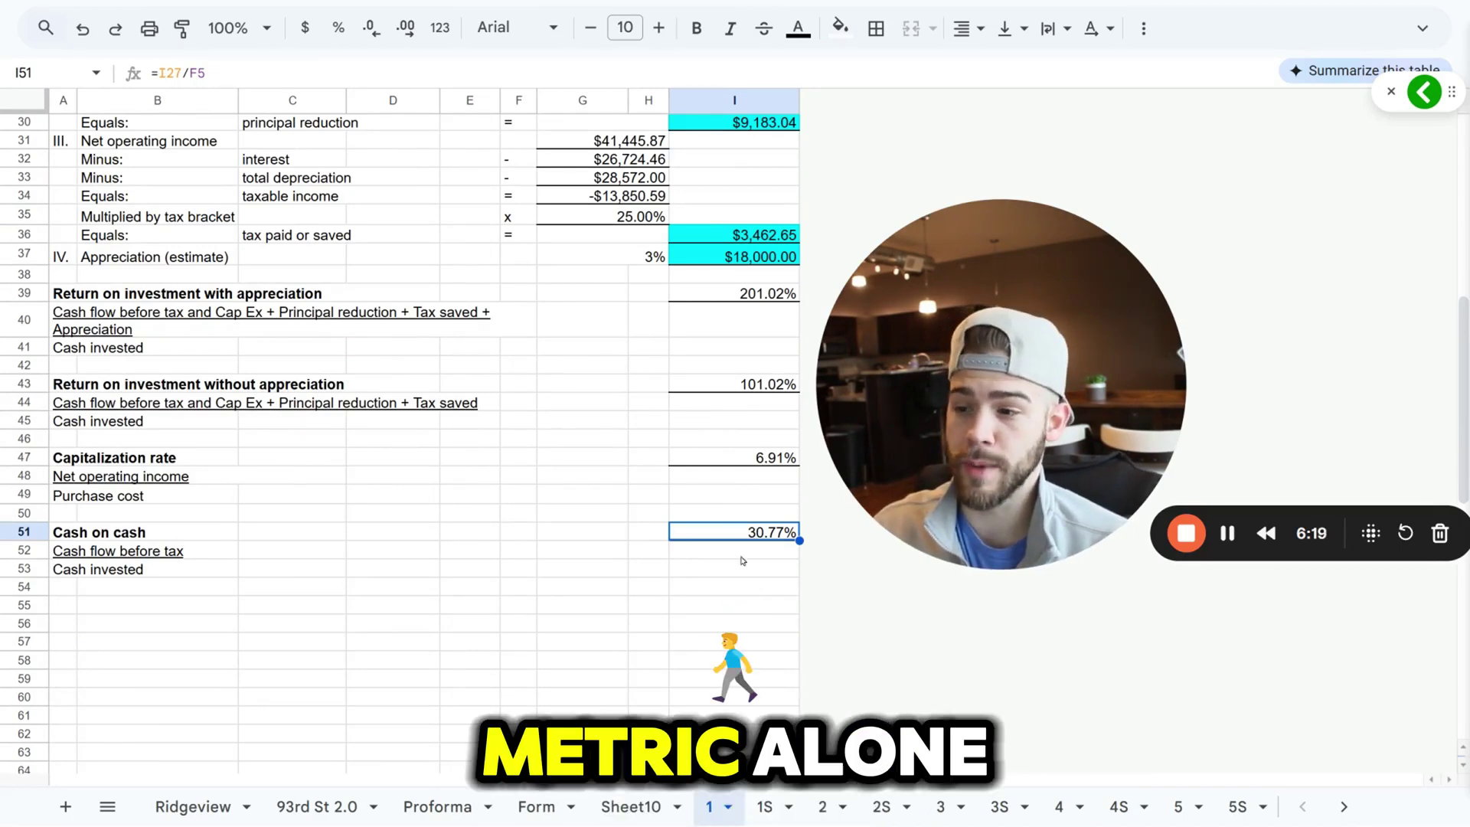
Open sheet 1S and look over its summary of financing, expenses and returns.
{"action": "left_click", "coordinate": [765, 812]}
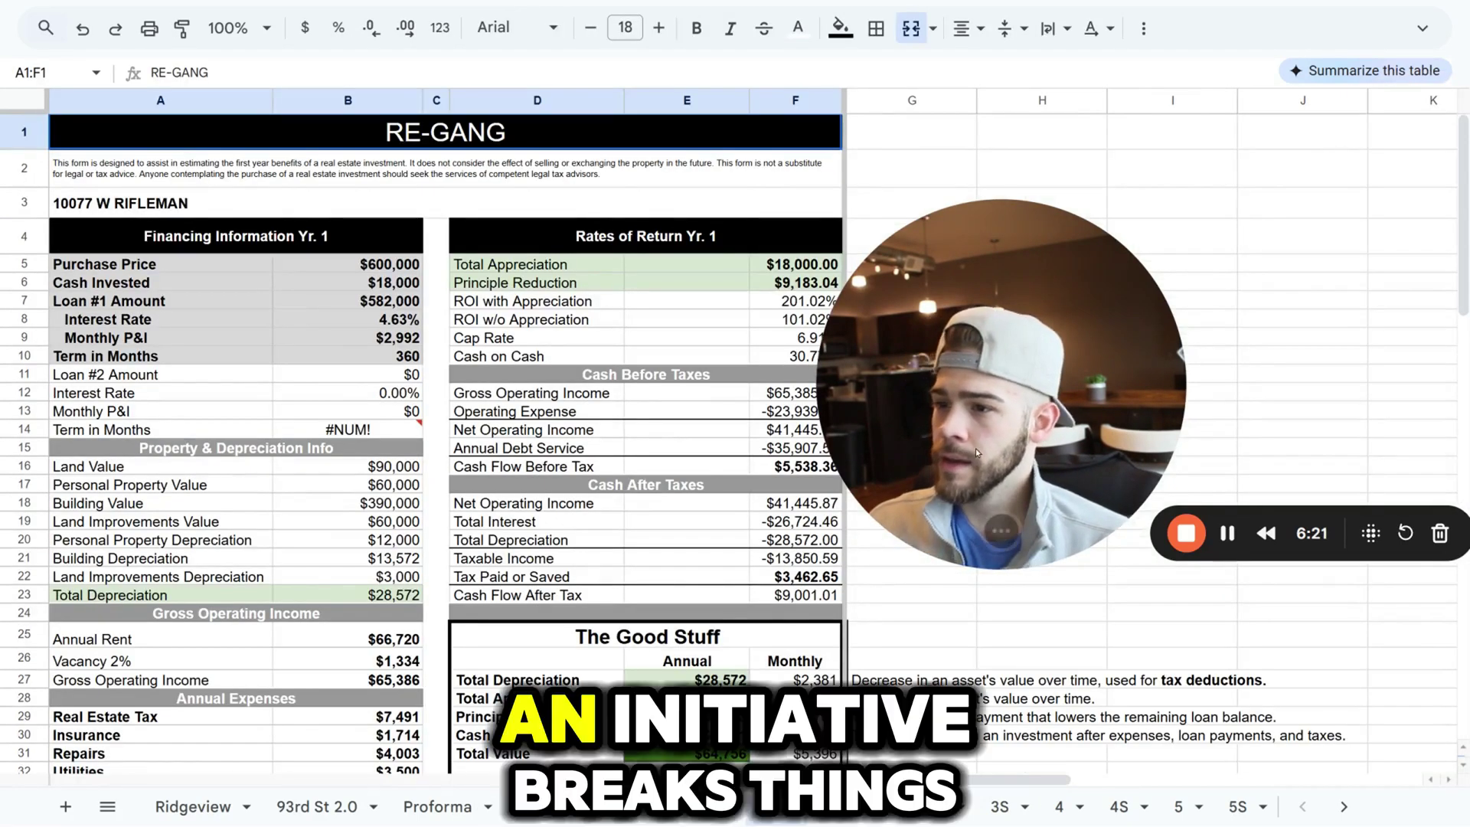
{"action": "scroll", "coordinate": [530, 497], "scroll_direction": "down", "scroll_amount": 2}
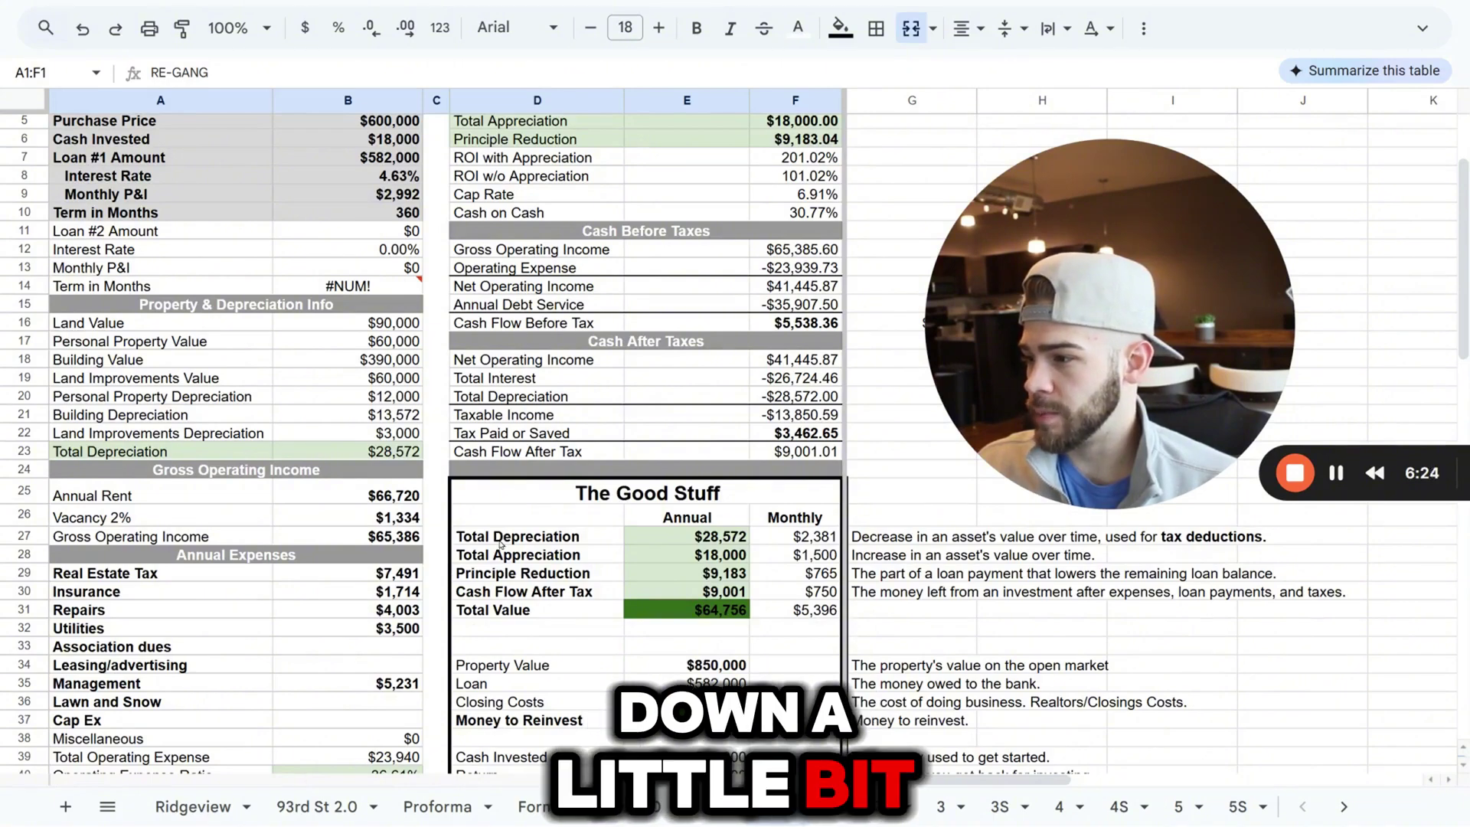
{"action": "scroll", "coordinate": [500, 543], "scroll_direction": "down", "scroll_amount": 2}
{"action": "scroll", "coordinate": [443, 410], "scroll_direction": "up", "scroll_amount": 4}
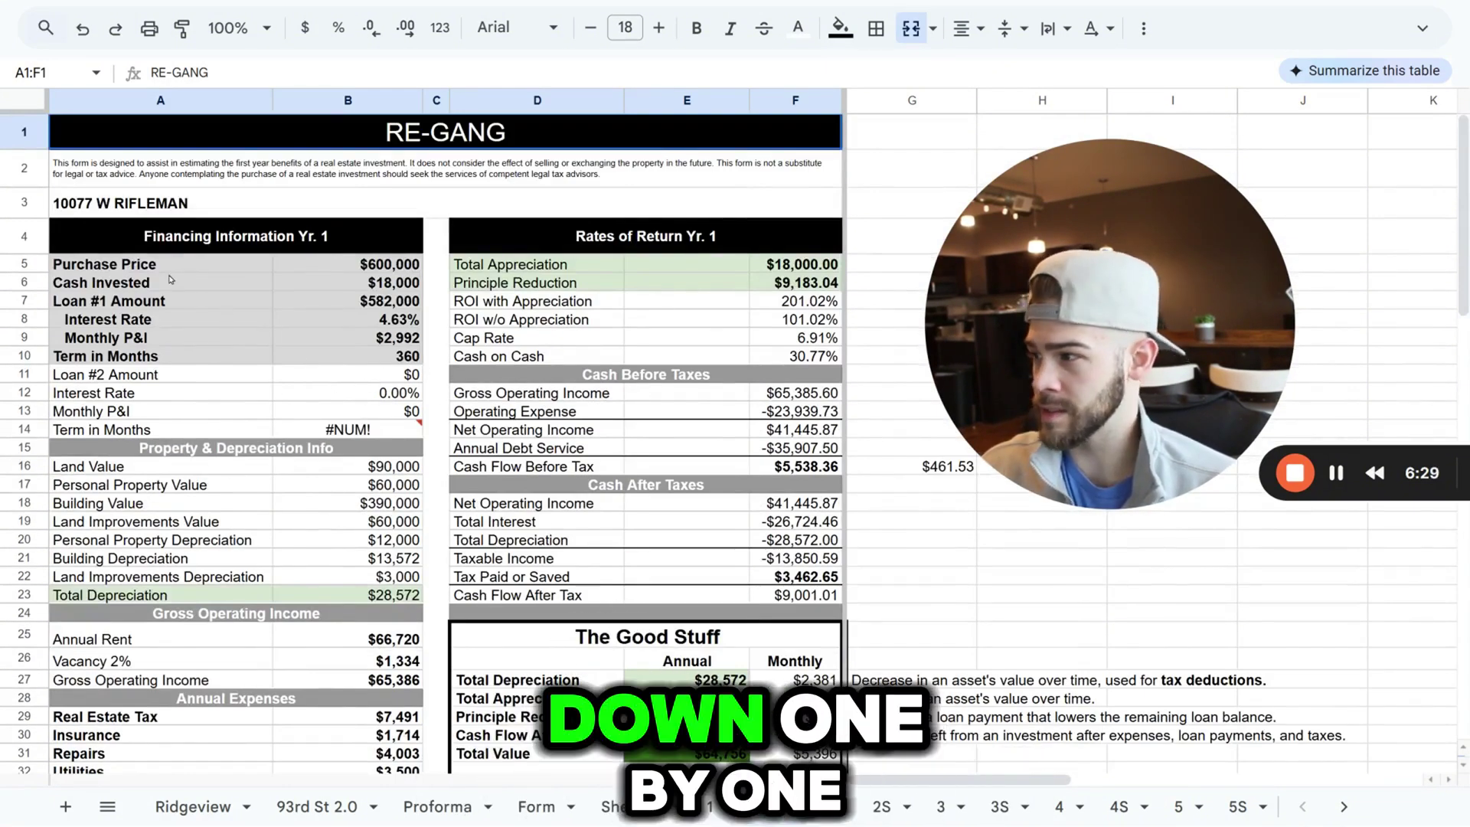
Review the year 1 financing information for loan #1 and loan #2.
{"action": "left_click_drag", "start_coordinate": [348, 356], "coordinate": [159, 268]}
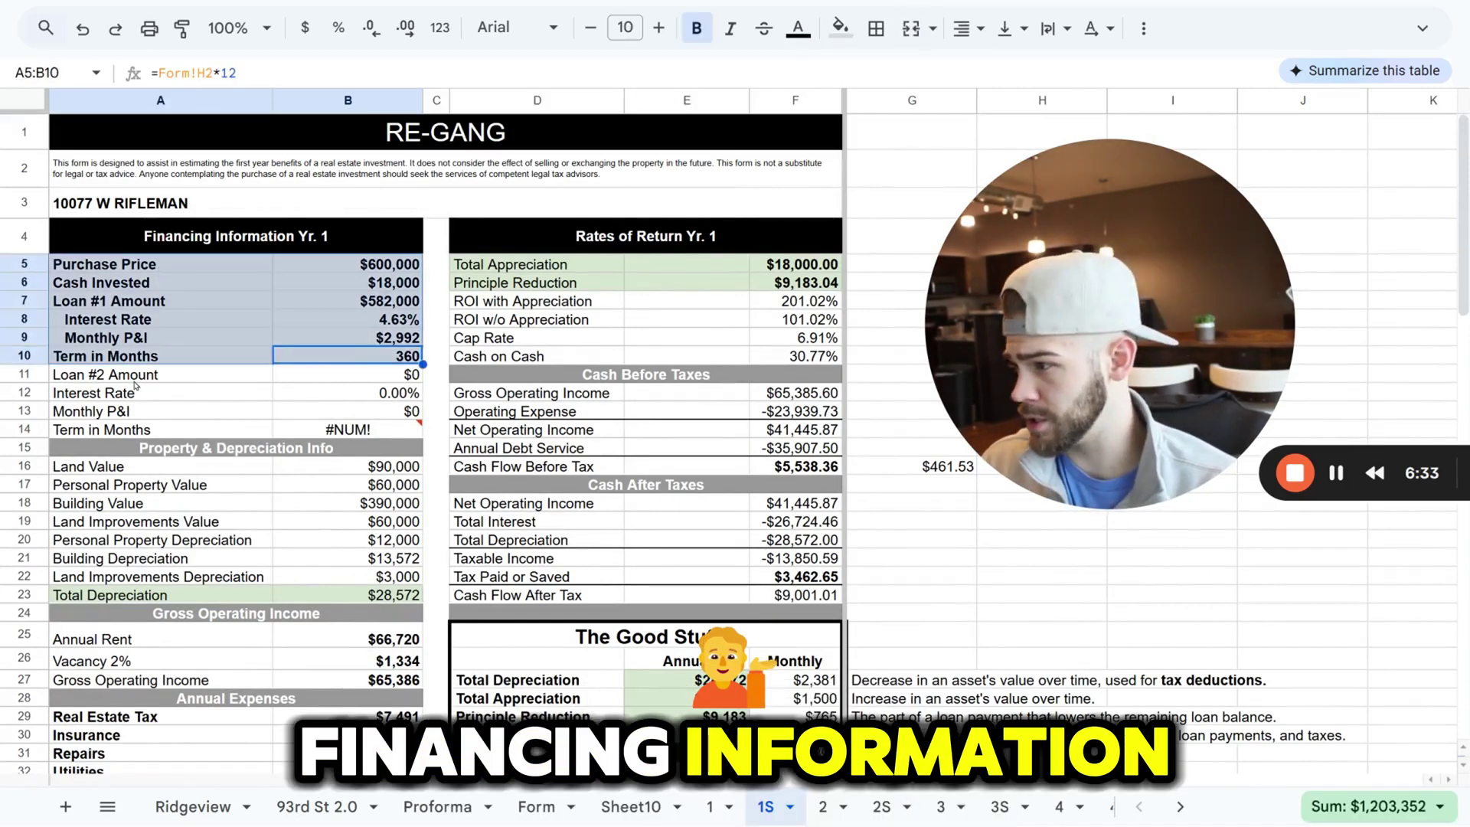
{"action": "left_click_drag", "start_coordinate": [107, 374], "coordinate": [360, 429]}
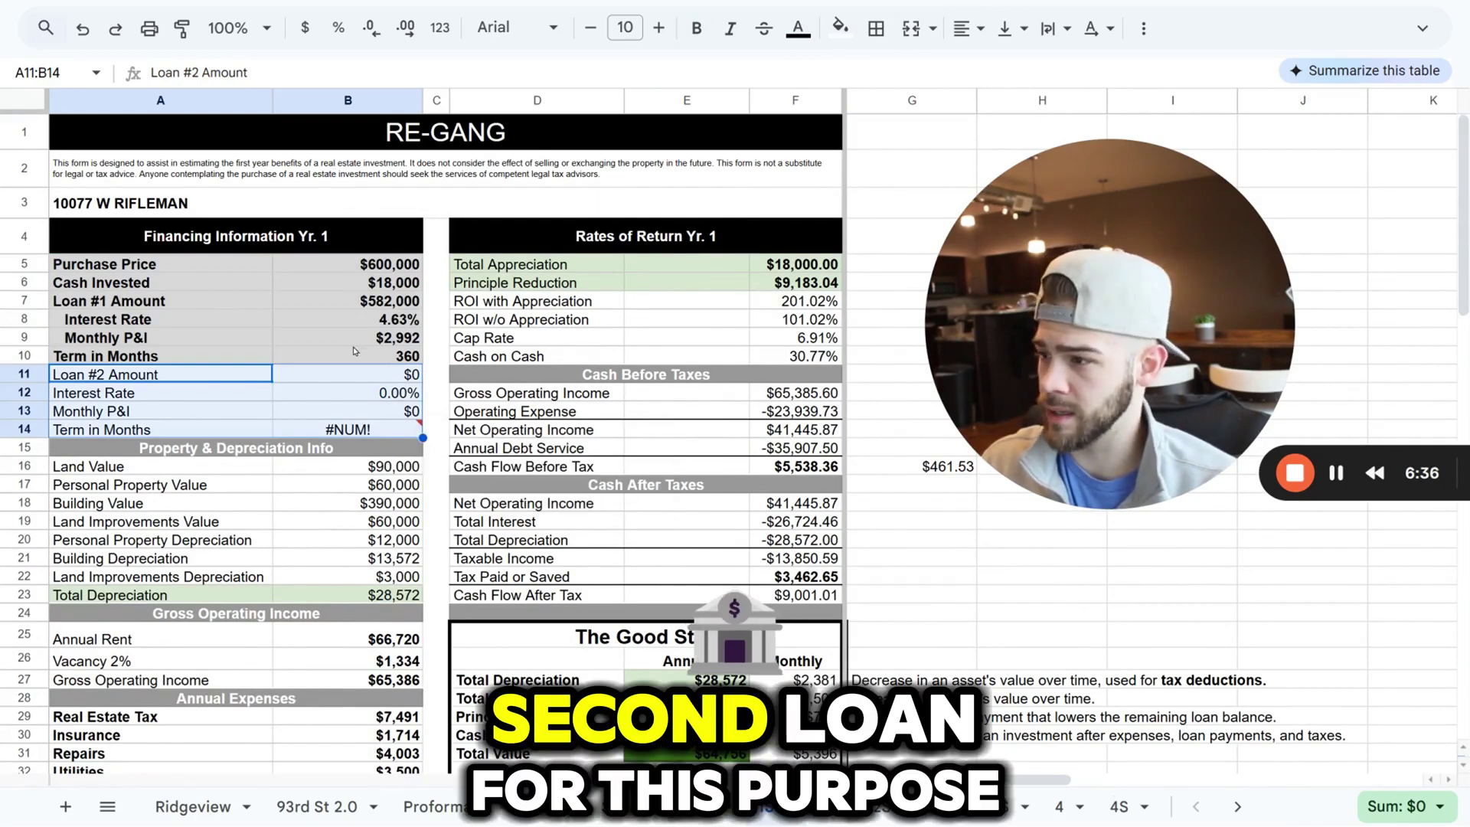
{"action": "left_click_drag", "start_coordinate": [348, 356], "coordinate": [329, 276]}
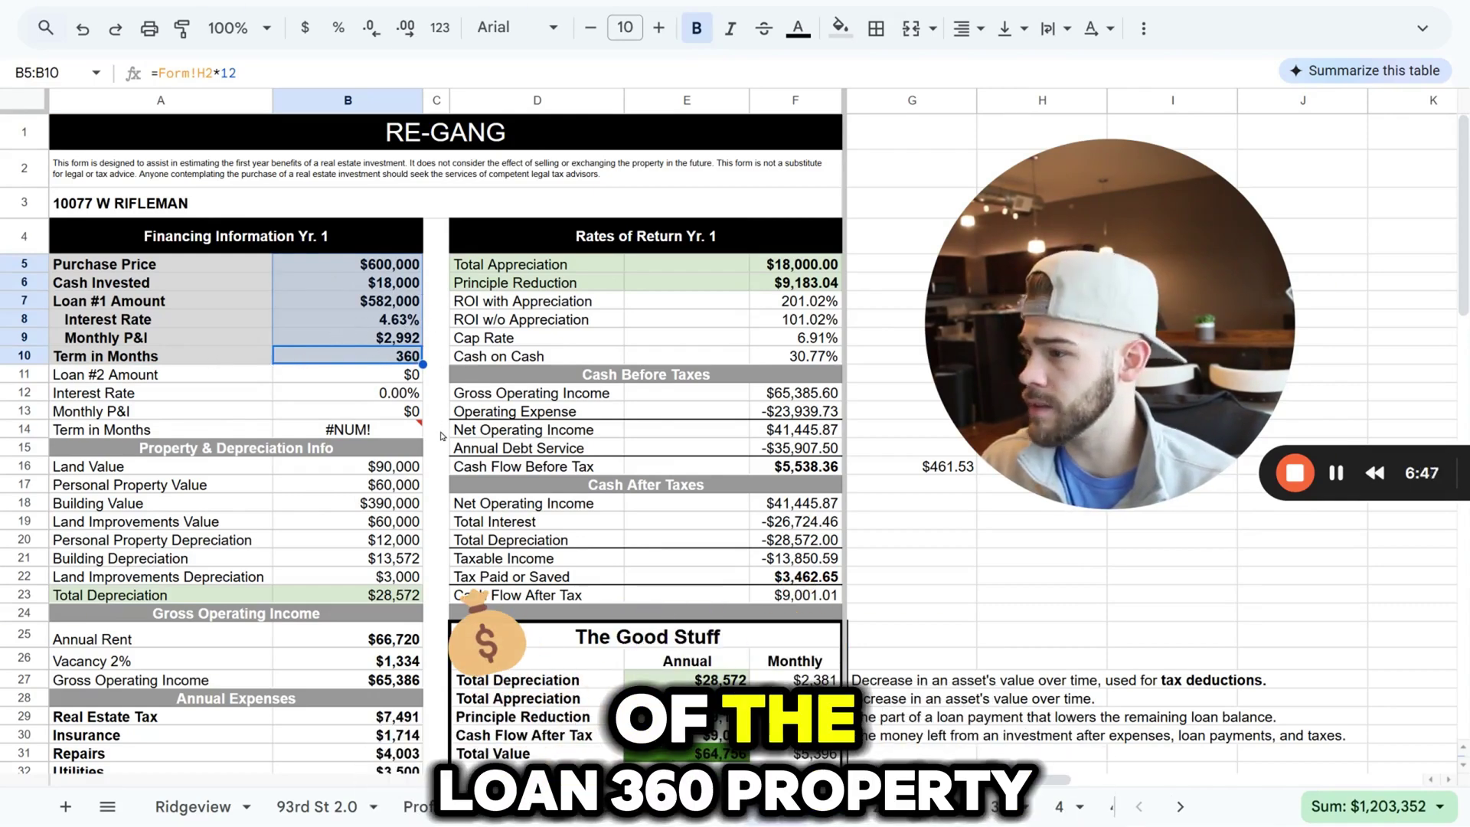
Review the property and depreciation values, followed by annual rent, vacancy and gross operating income.
{"action": "scroll", "coordinate": [509, 460], "scroll_direction": "down", "scroll_amount": 2}
{"action": "left_click_drag", "start_coordinate": [176, 324], "coordinate": [399, 440]}
{"action": "scroll", "coordinate": [117, 346], "scroll_direction": "down", "scroll_amount": 3}
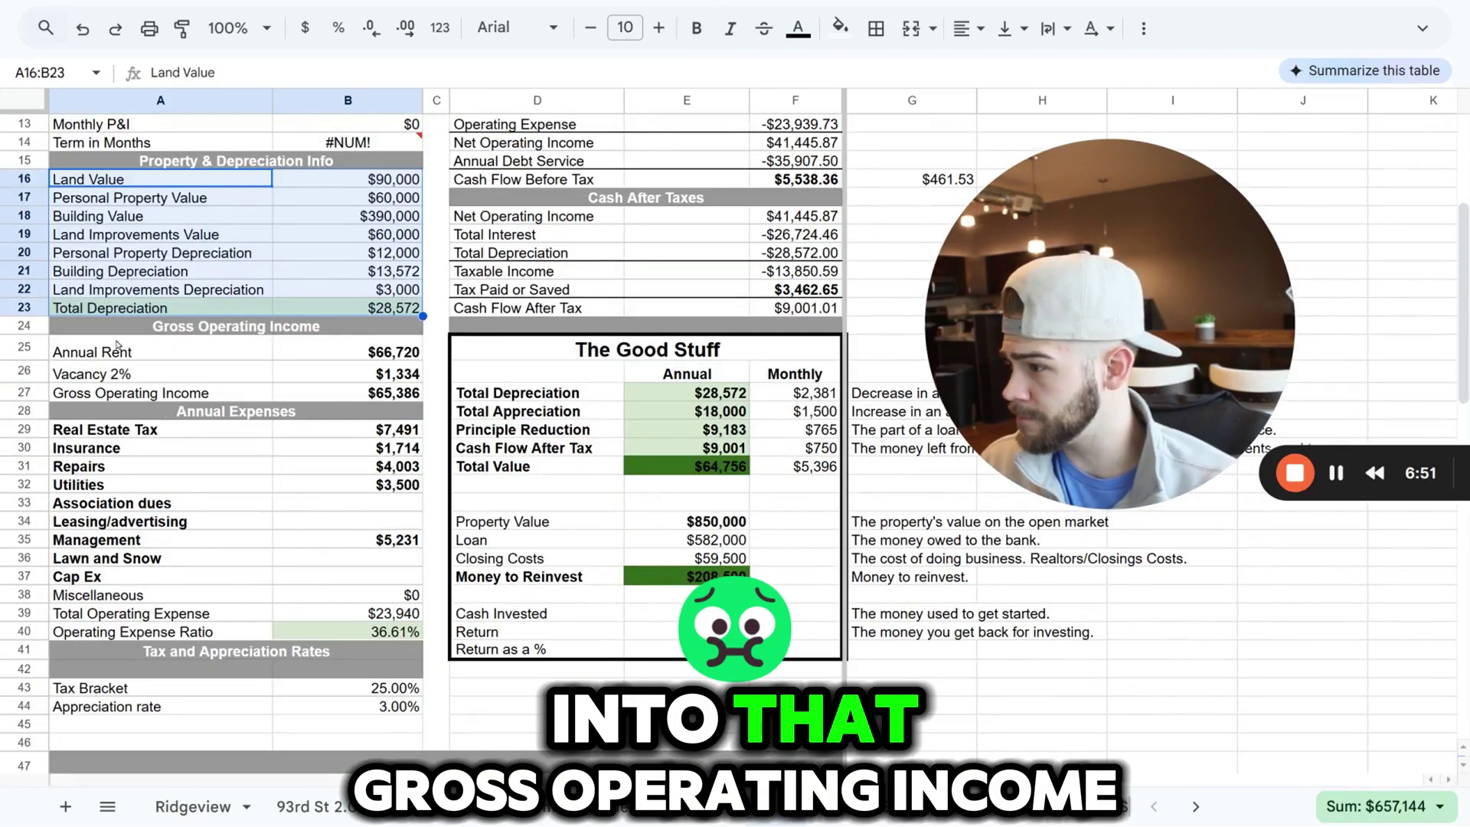
{"action": "left_click_drag", "start_coordinate": [198, 356], "coordinate": [382, 353]}
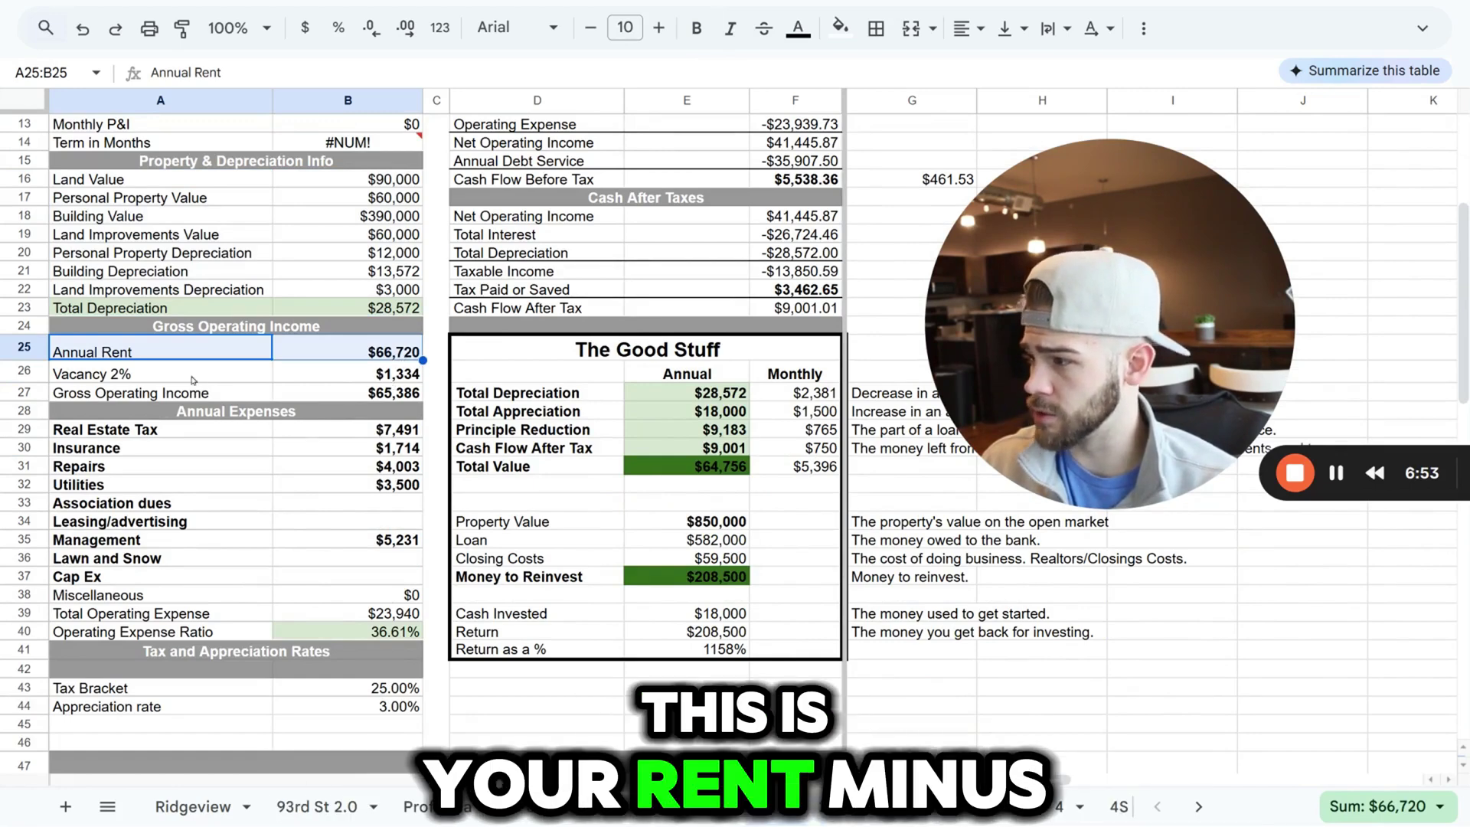
{"action": "left_click_drag", "start_coordinate": [230, 375], "coordinate": [402, 377]}
{"action": "left_click_drag", "start_coordinate": [218, 395], "coordinate": [398, 393]}
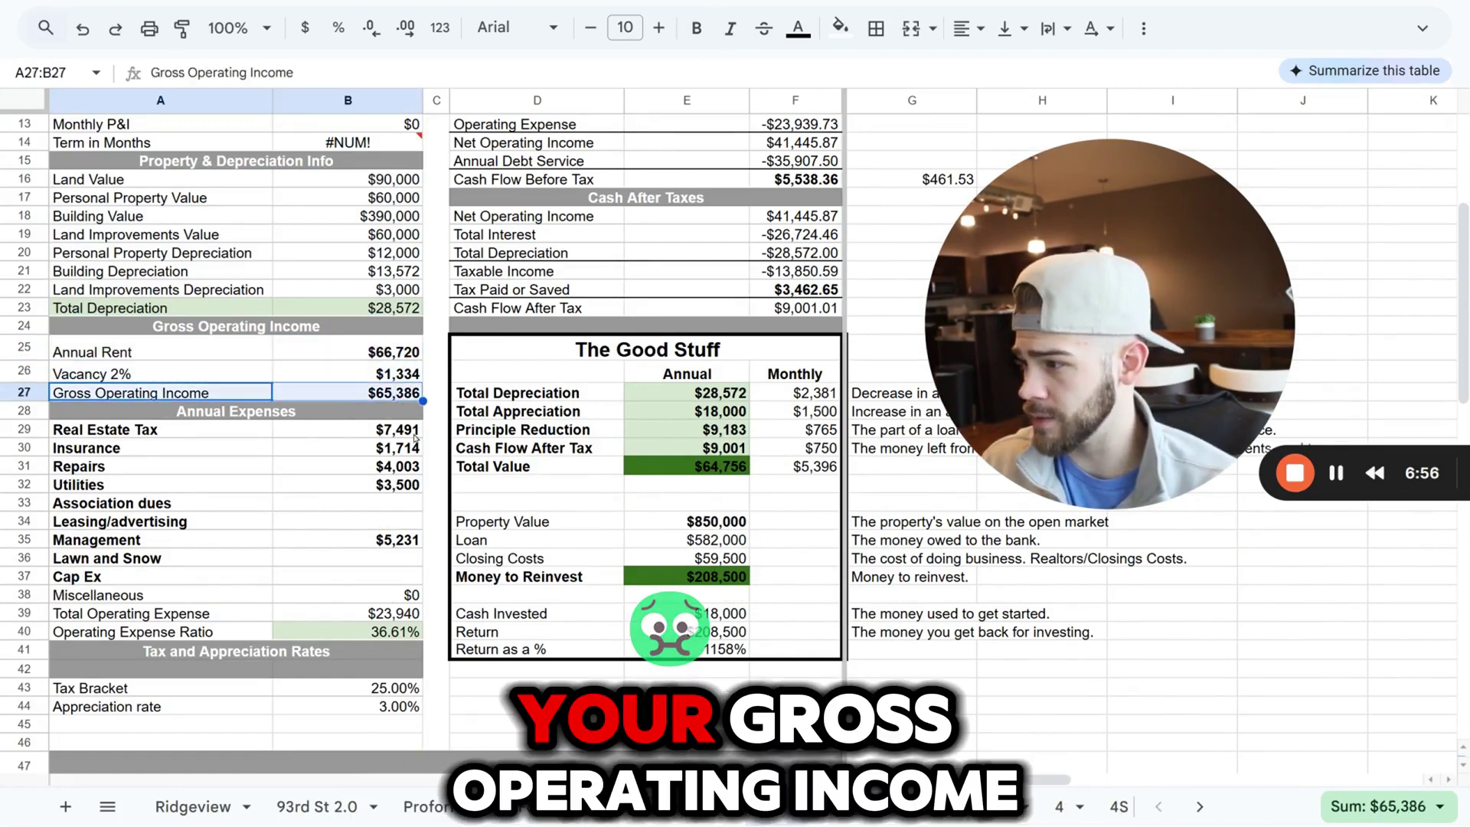
Review the annual expenses, including management, total operating expense and the operating expense ratio.
{"action": "scroll", "coordinate": [354, 459], "scroll_direction": "down", "scroll_amount": 2}
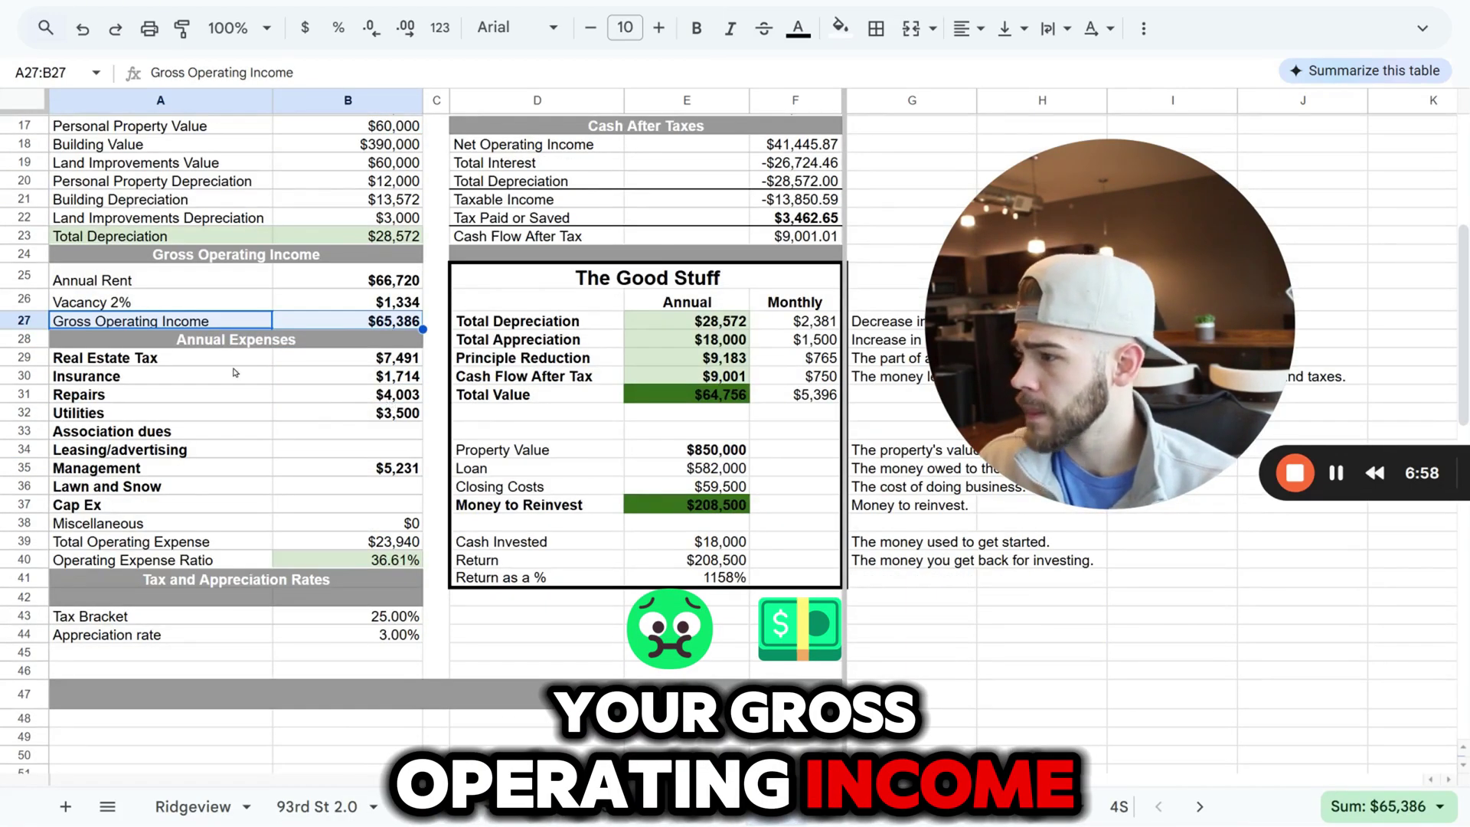
{"action": "left_click_drag", "start_coordinate": [354, 358], "coordinate": [358, 427]}
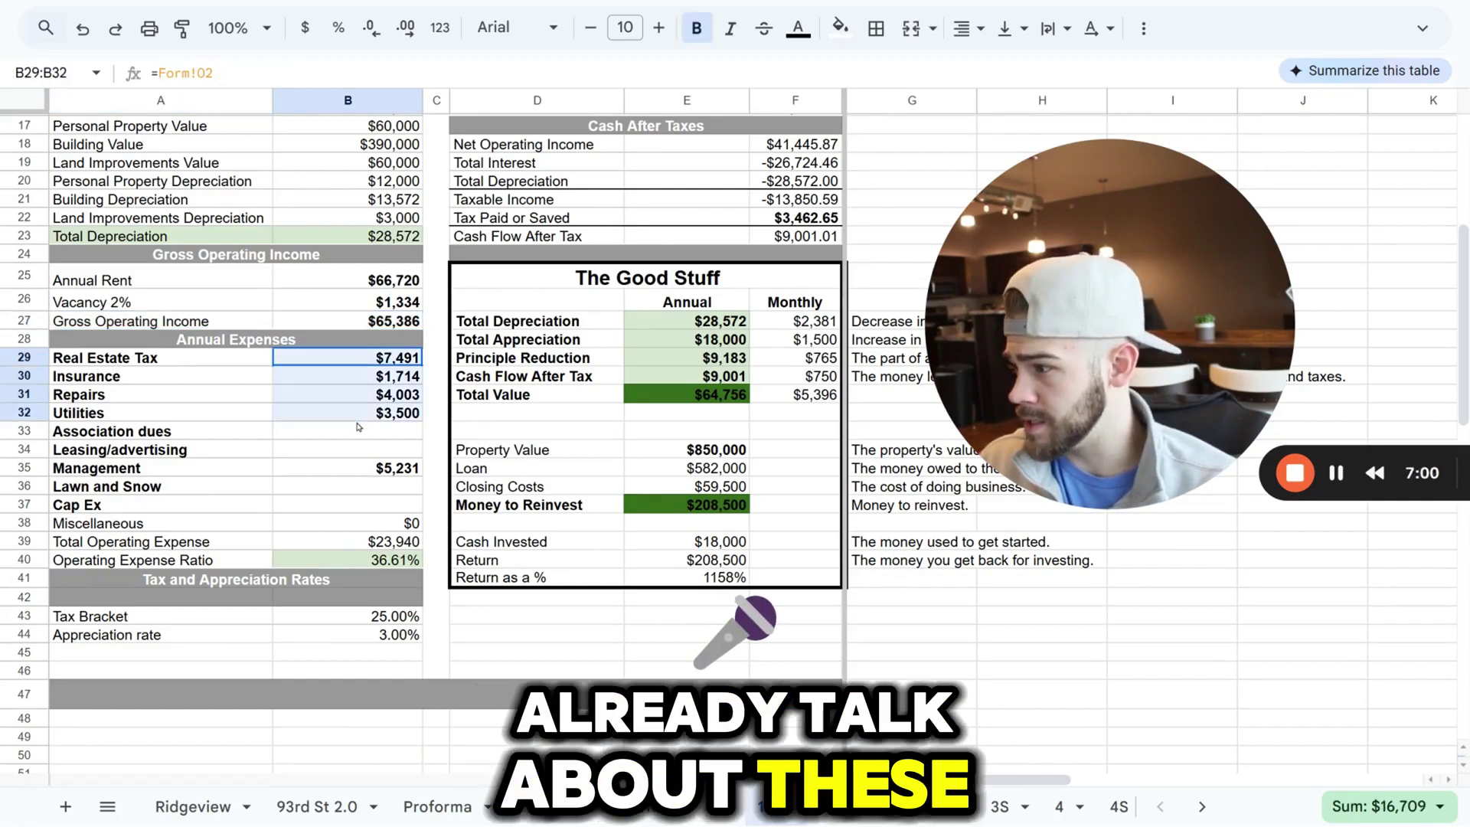
{"action": "left_click", "coordinate": [349, 468]}
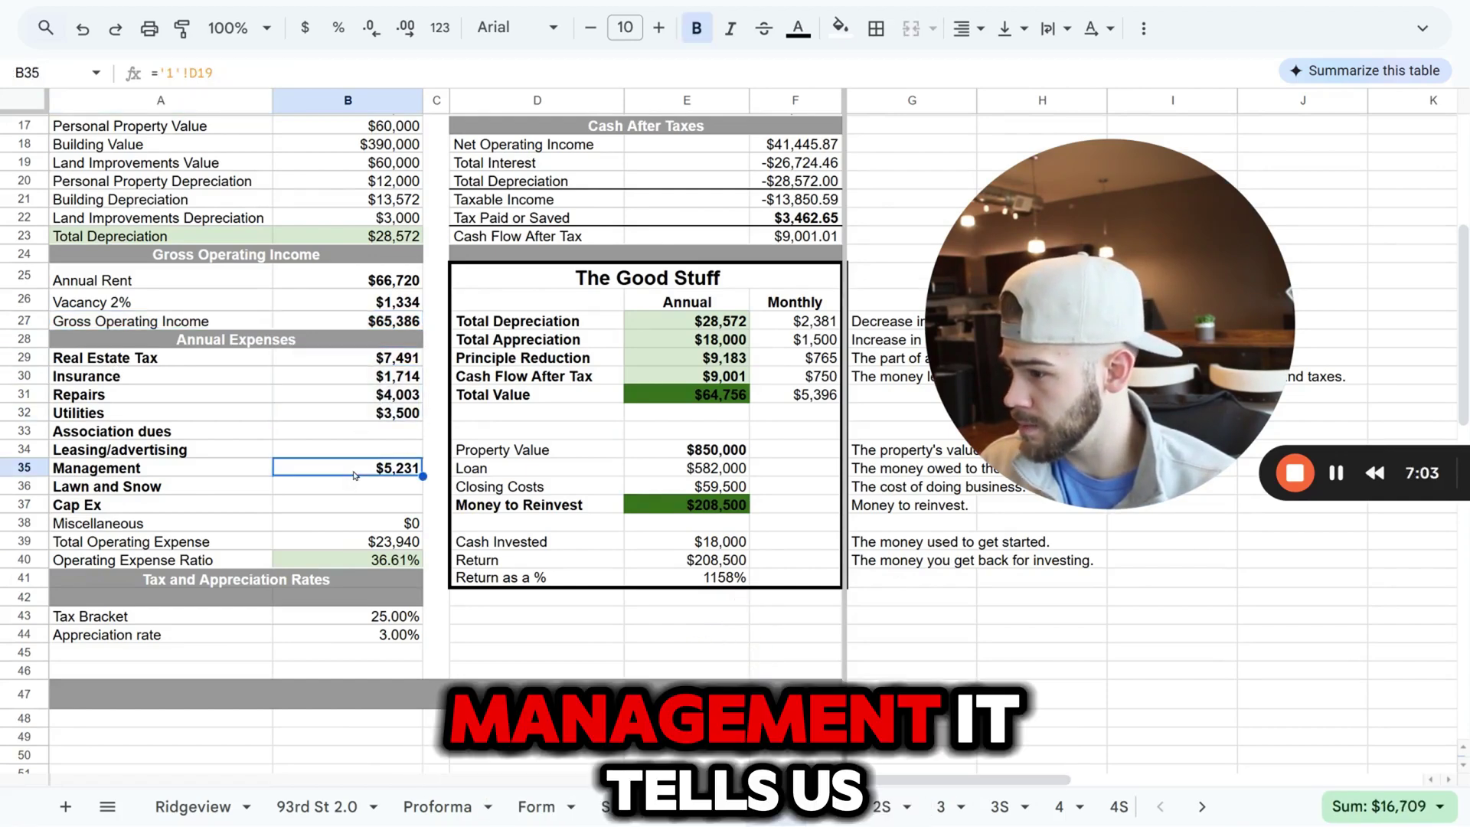
{"action": "left_click", "coordinate": [203, 542]}
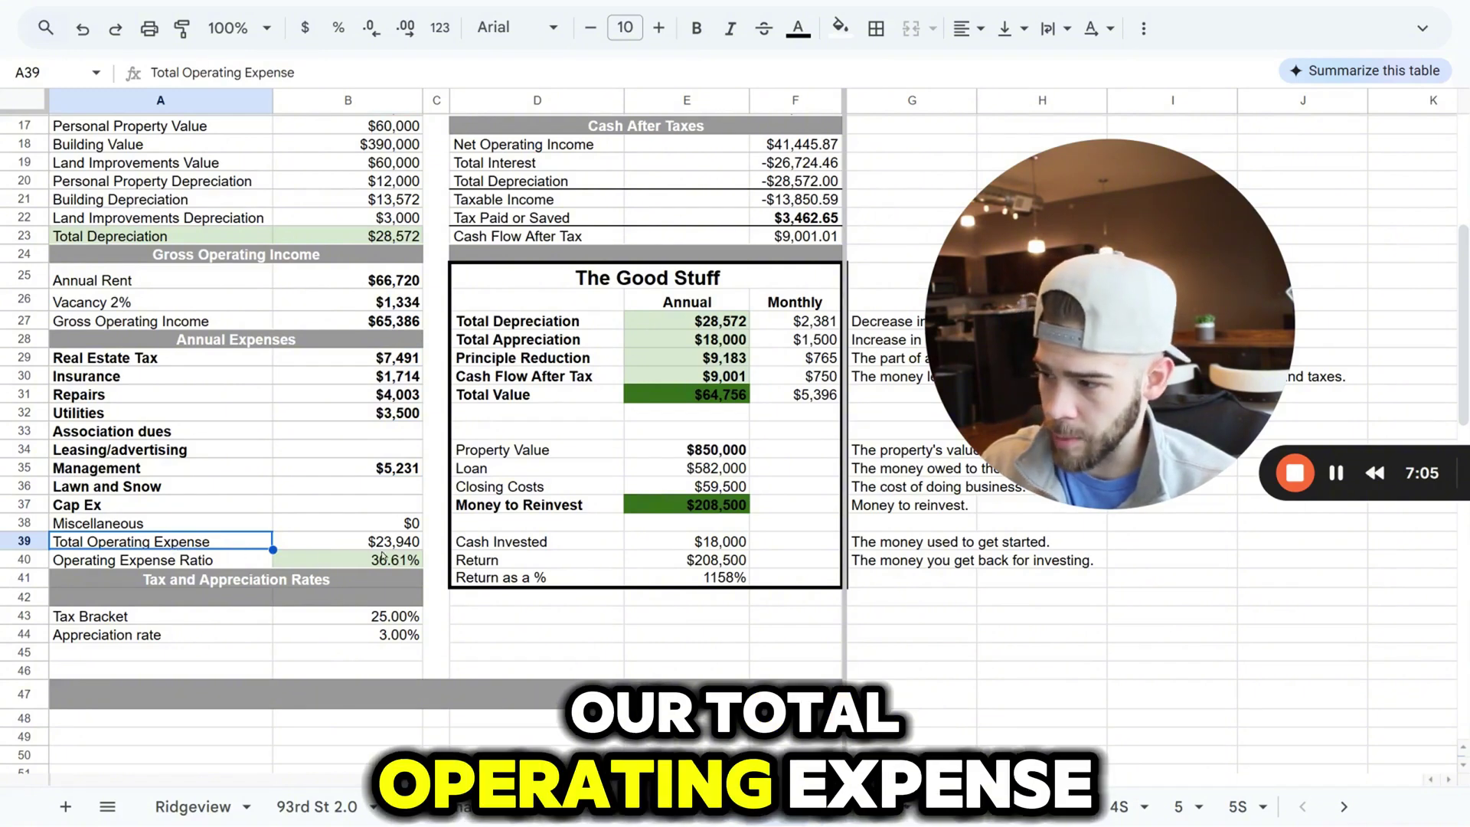
{"action": "left_click", "coordinate": [177, 561]}
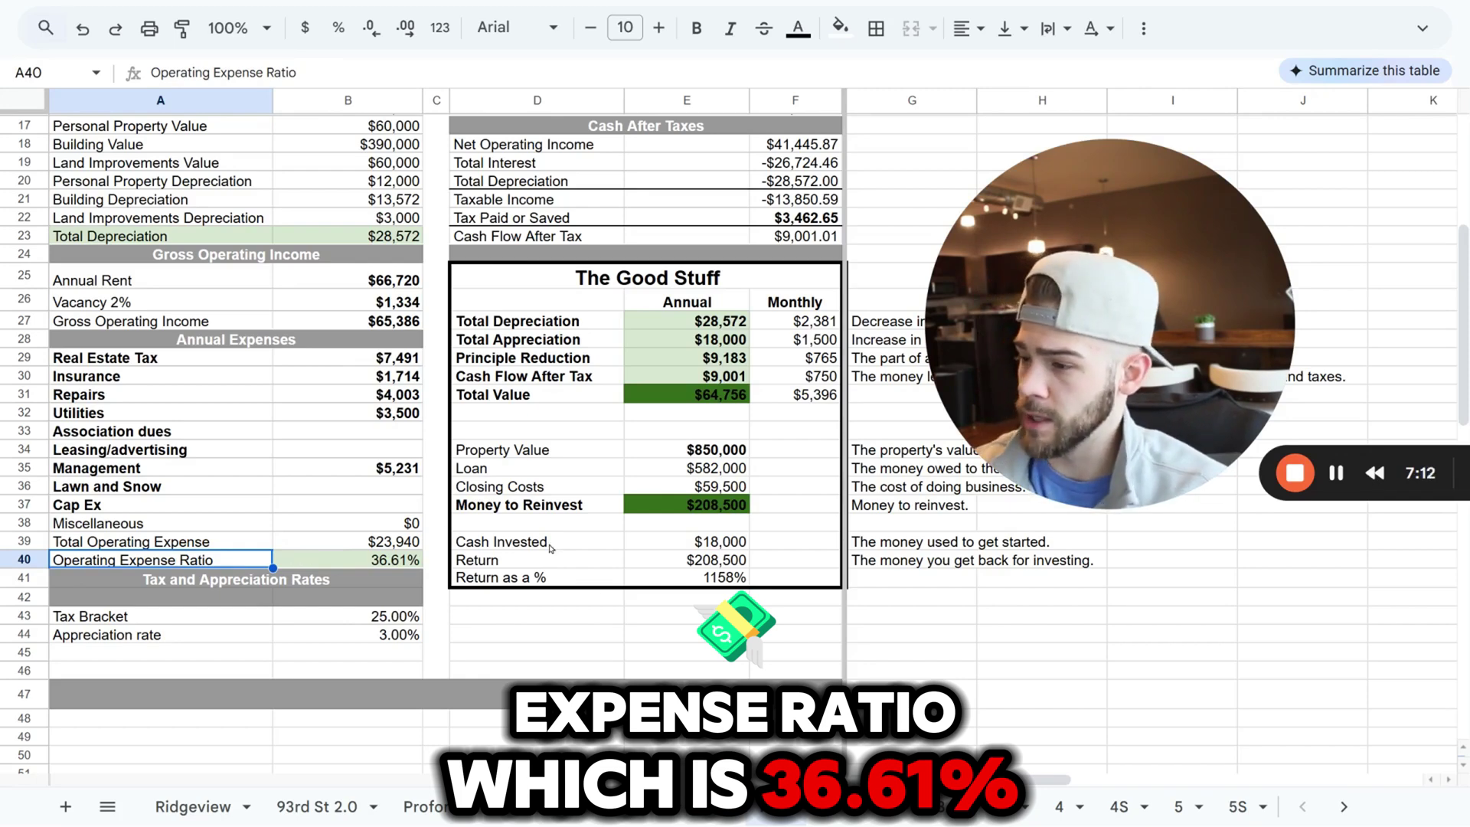
Examine total appreciation and principle reduction under Rates of Return Yr. 1.
{"action": "scroll", "coordinate": [550, 548], "scroll_direction": "up", "scroll_amount": 5}
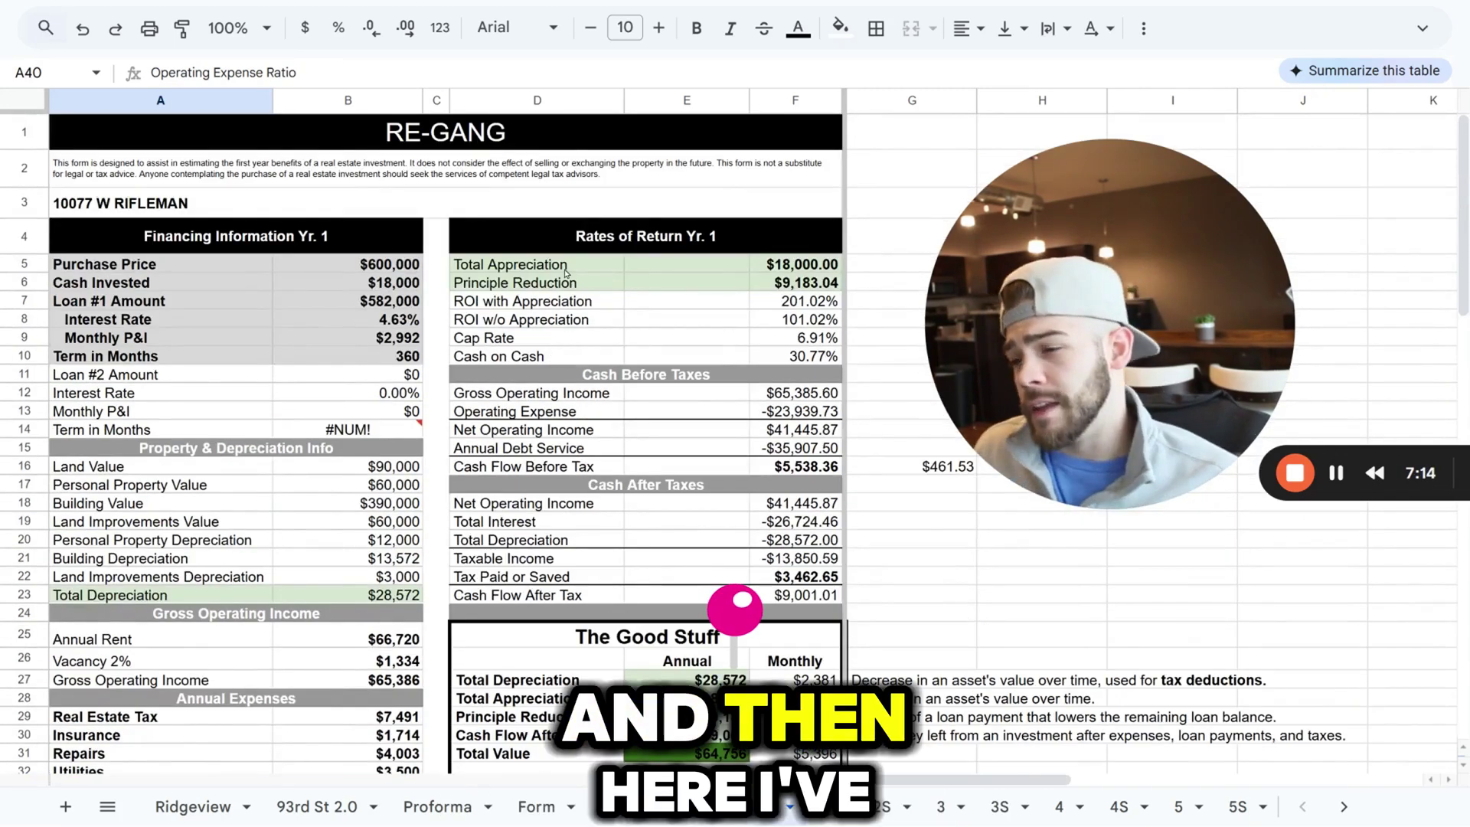
{"action": "left_click", "coordinate": [535, 264]}
{"action": "left_click_drag", "start_coordinate": [821, 268], "coordinate": [816, 283]}
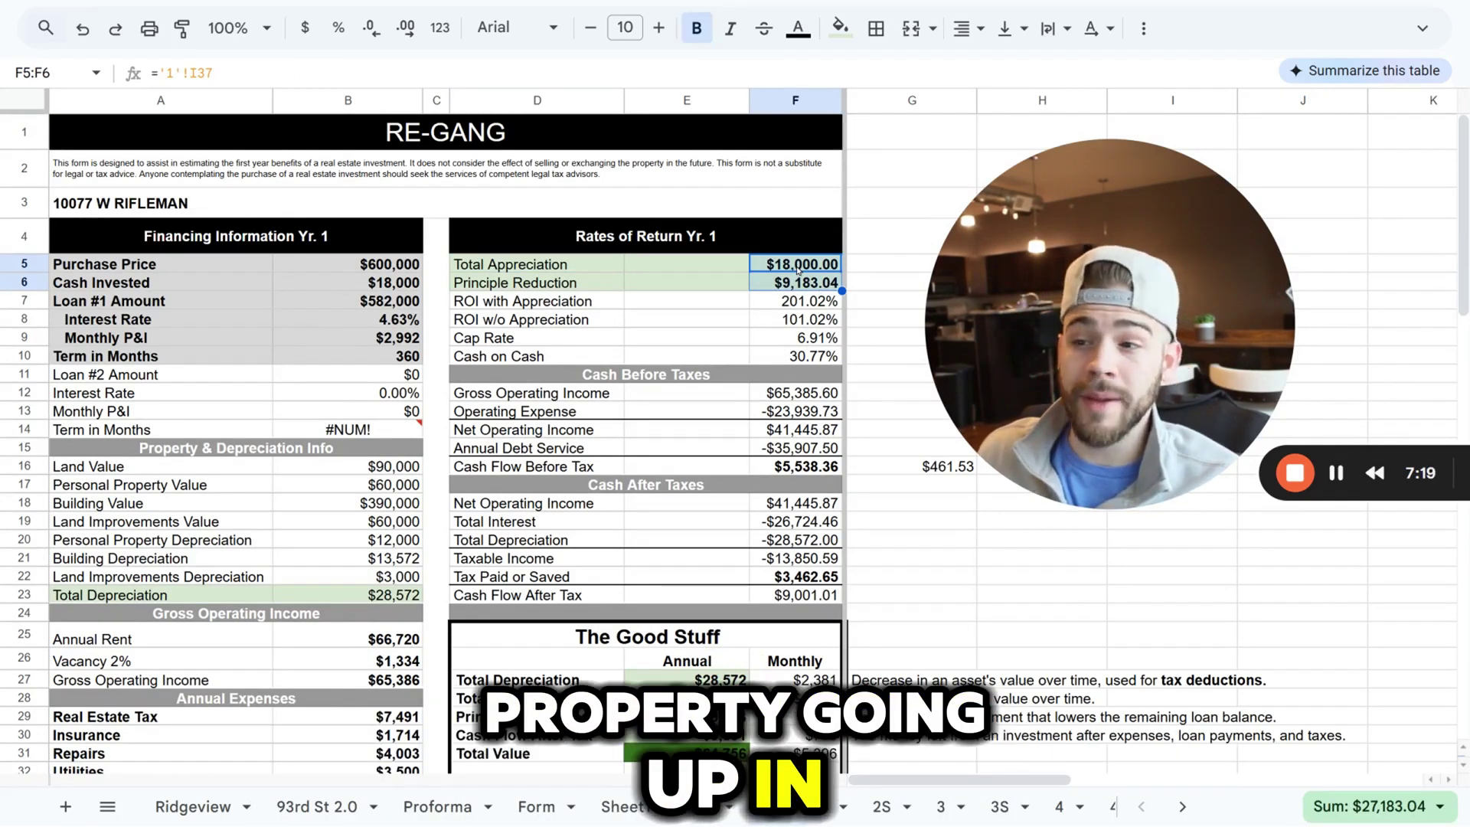
{"action": "left_click", "coordinate": [596, 277]}
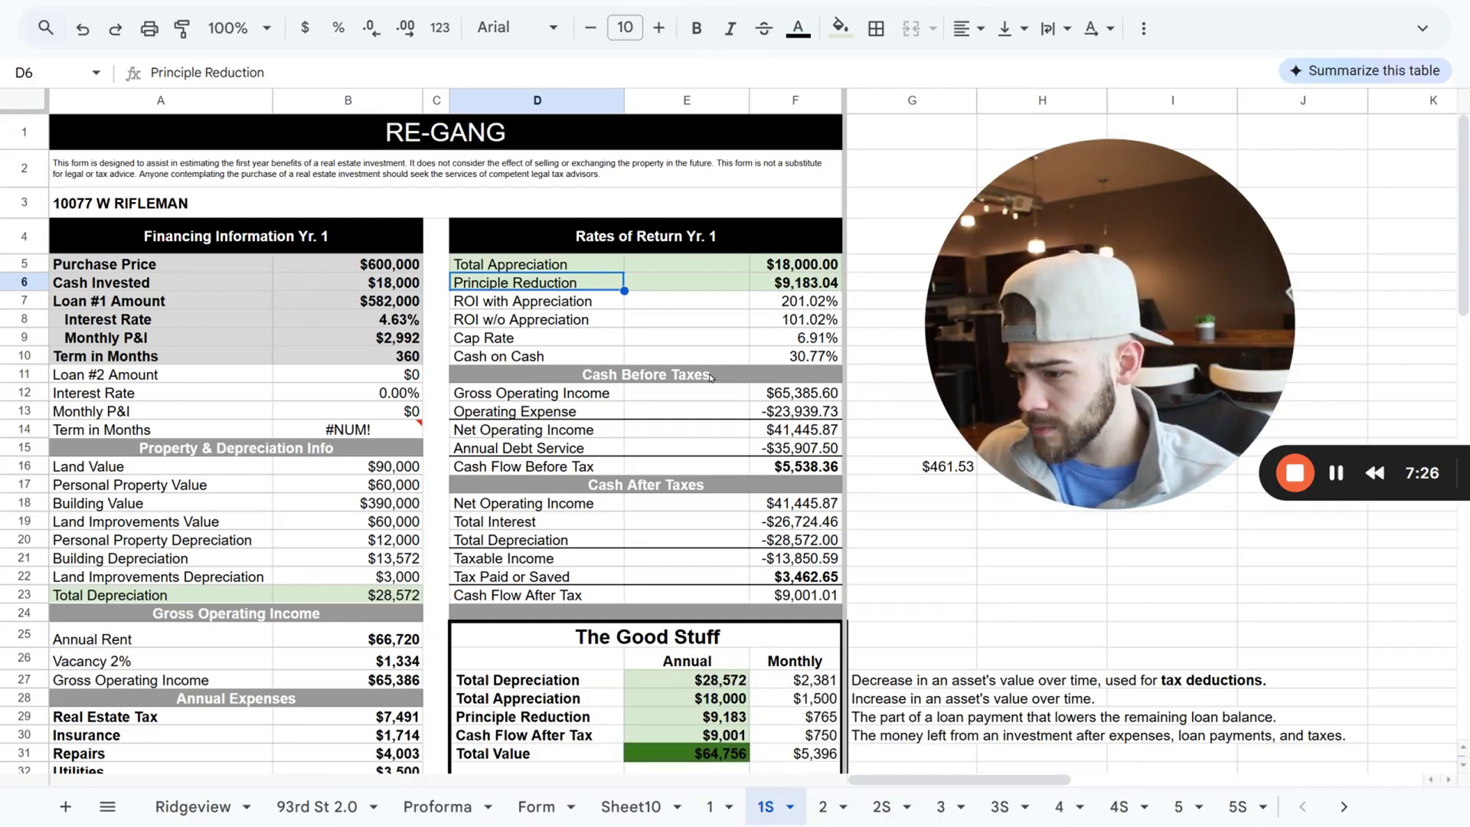
Review the Cash Before Taxes and Cash After Taxes breakdowns.
{"action": "left_click_drag", "start_coordinate": [551, 395], "coordinate": [813, 469]}
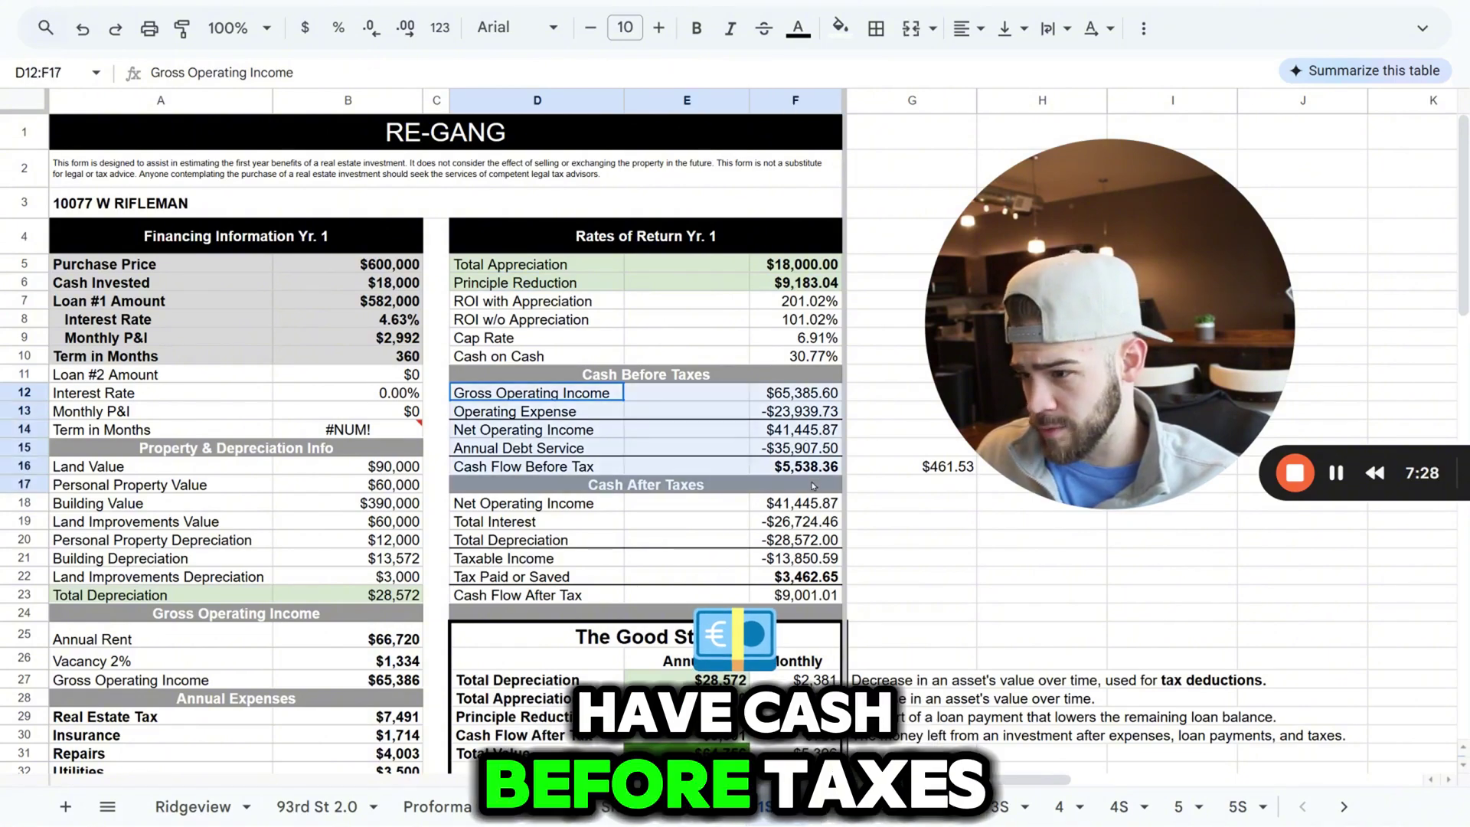
{"action": "left_click_drag", "start_coordinate": [536, 503], "coordinate": [777, 601]}
{"action": "scroll", "coordinate": [774, 582], "scroll_direction": "down", "scroll_amount": 3}
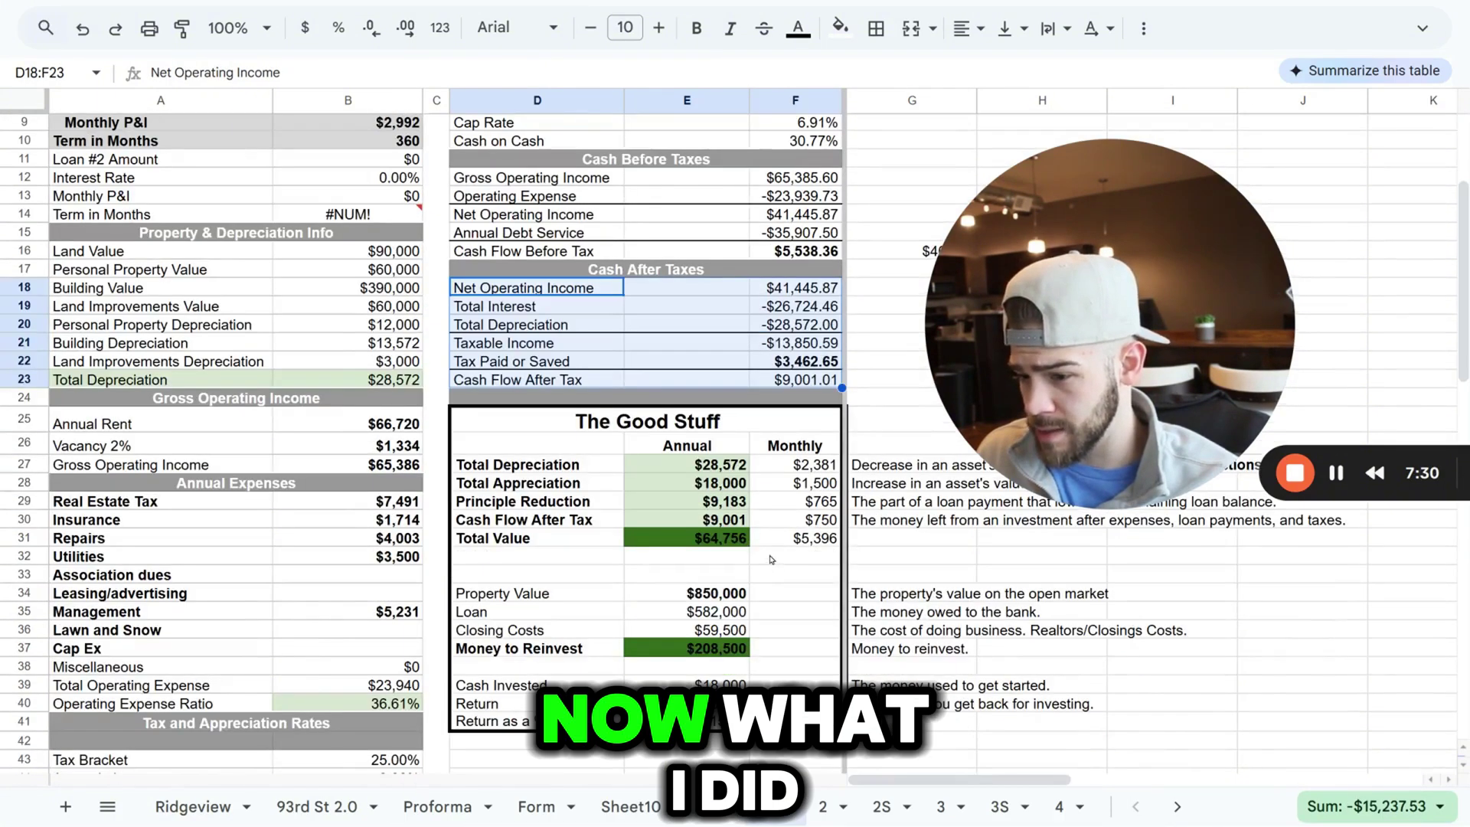
Look over The Good Stuff section, from total depreciation through cash flow after tax, with its explanatory notes.
{"action": "scroll", "coordinate": [761, 418], "scroll_direction": "down", "scroll_amount": 3}
{"action": "scroll", "coordinate": [594, 466], "scroll_direction": "up", "scroll_amount": 3}
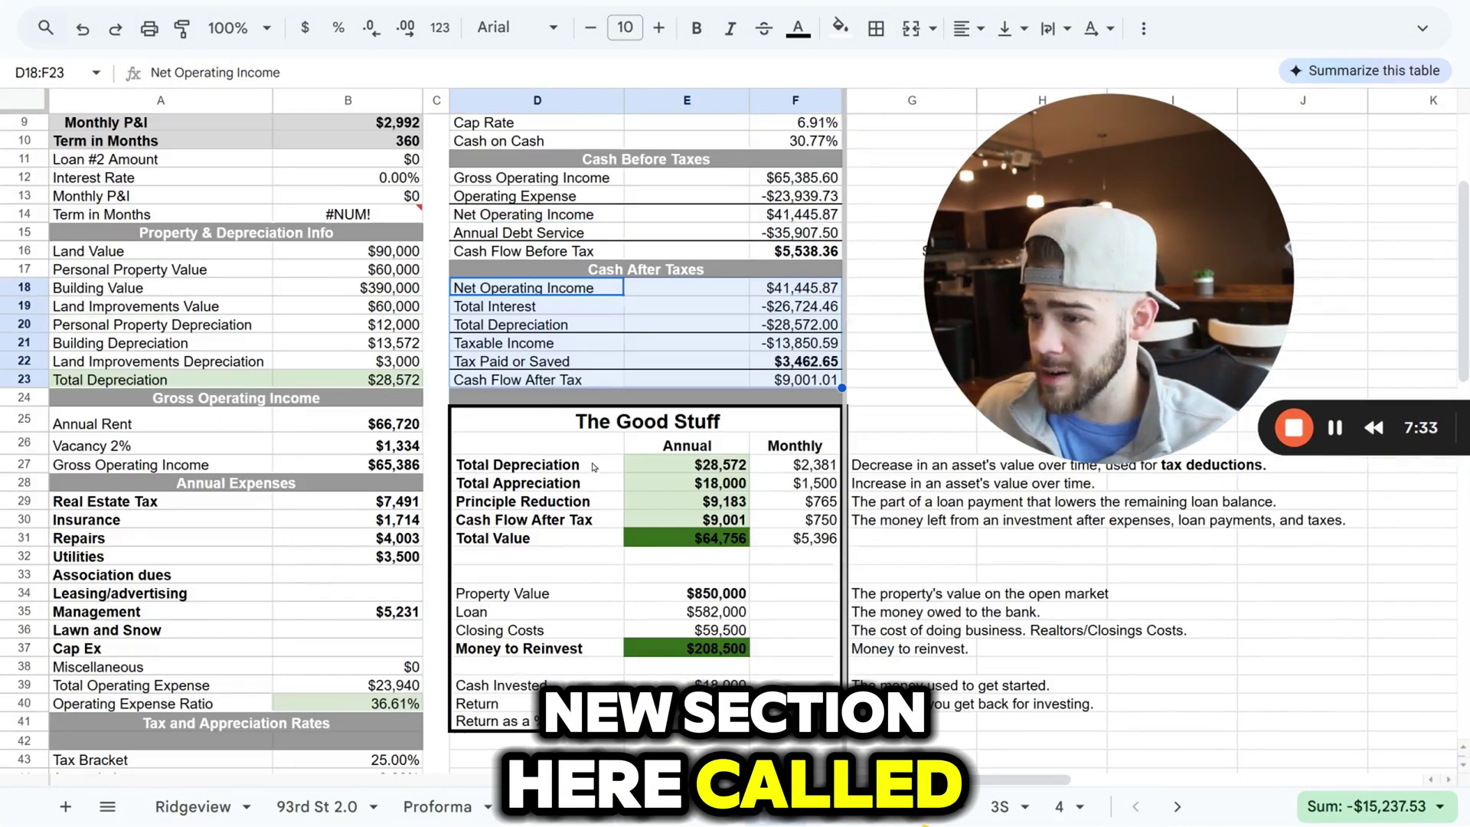
{"action": "left_click_drag", "start_coordinate": [887, 466], "coordinate": [973, 524]}
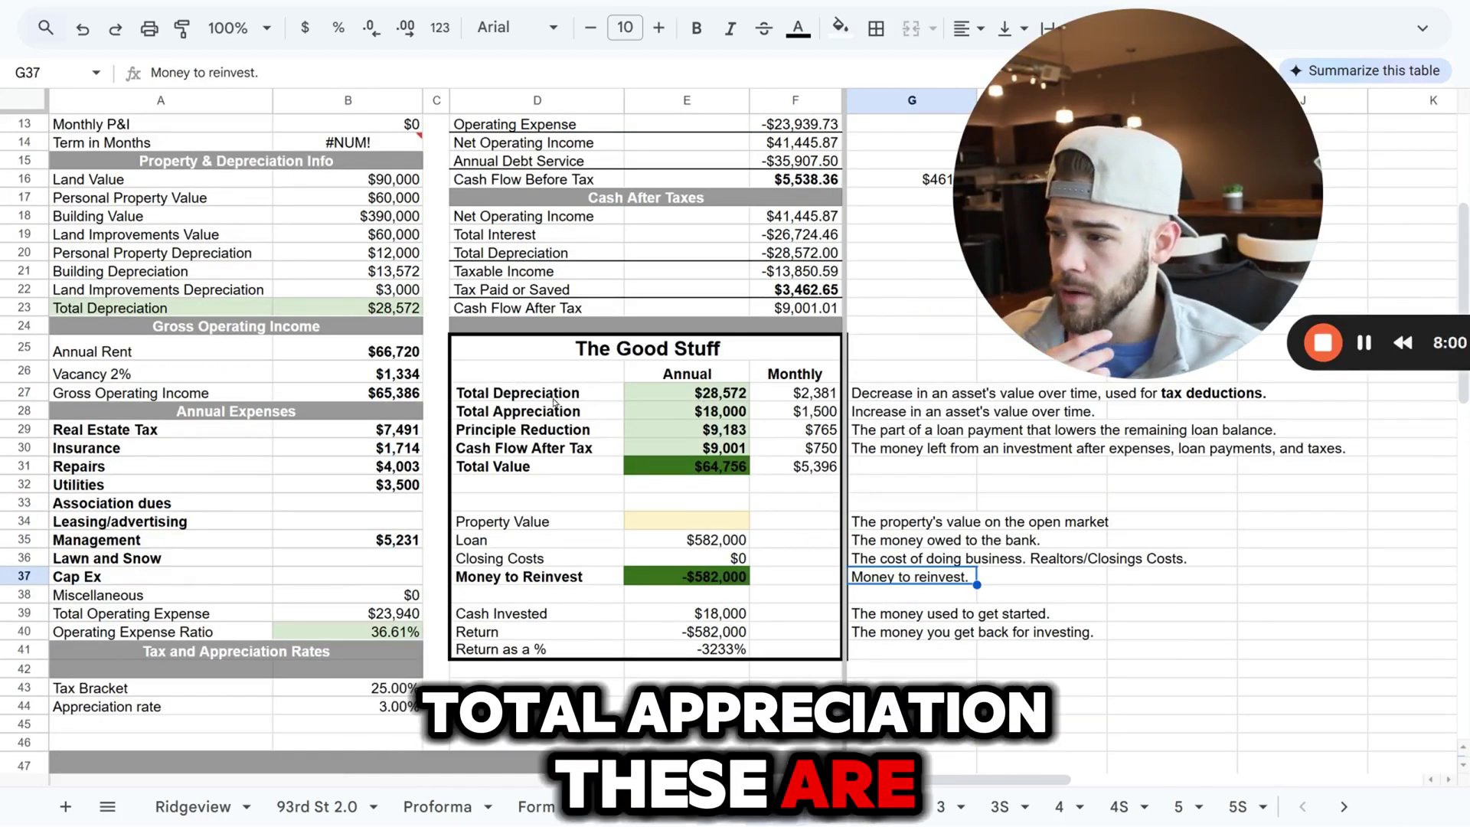
{"action": "left_click_drag", "start_coordinate": [554, 401], "coordinate": [545, 454]}
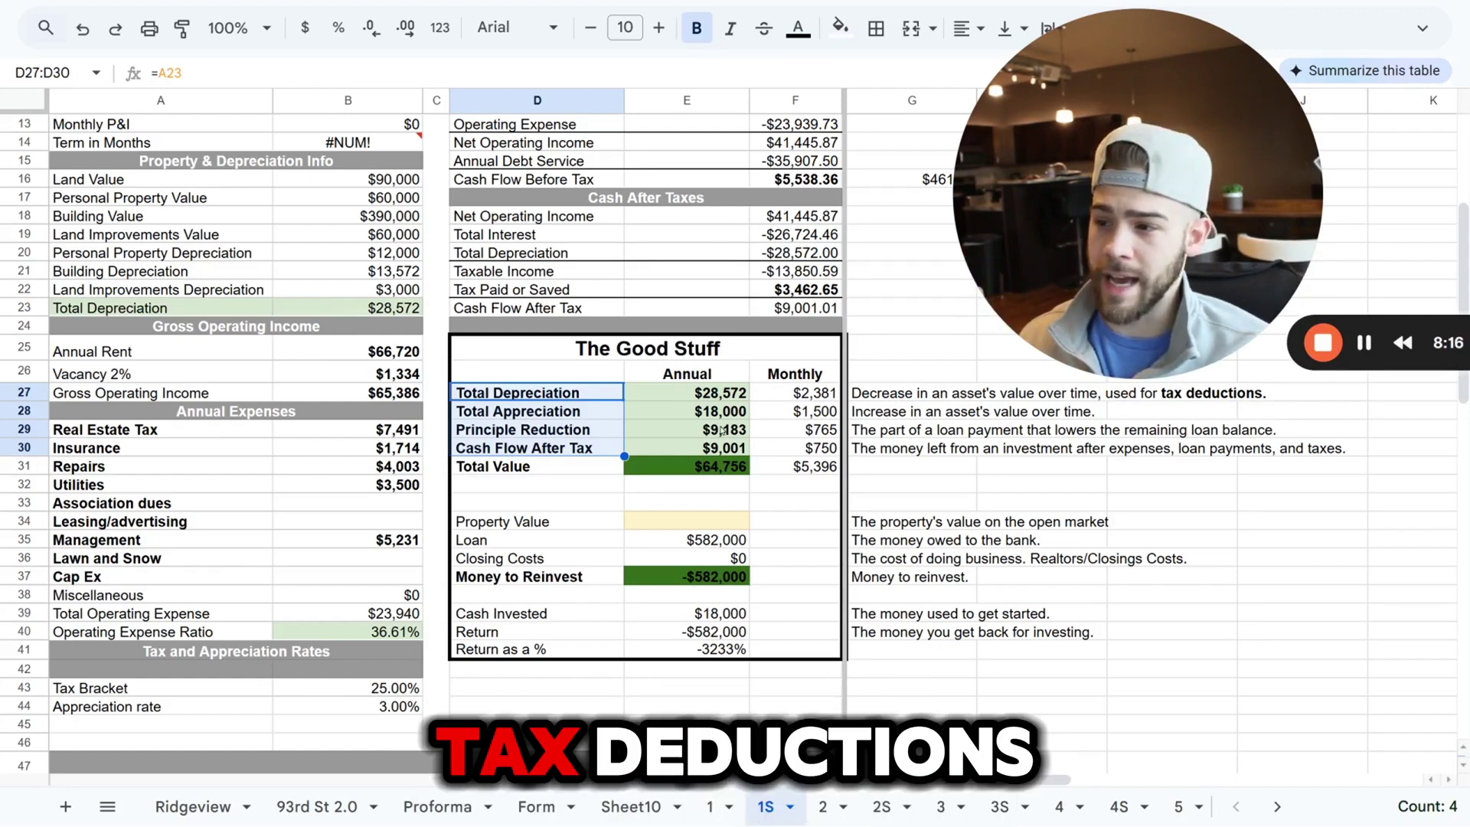
Examine The Good Stuff's annual total depreciation alongside the land, building, land improvement and depreciation values behind it.
{"action": "left_click", "coordinate": [698, 395]}
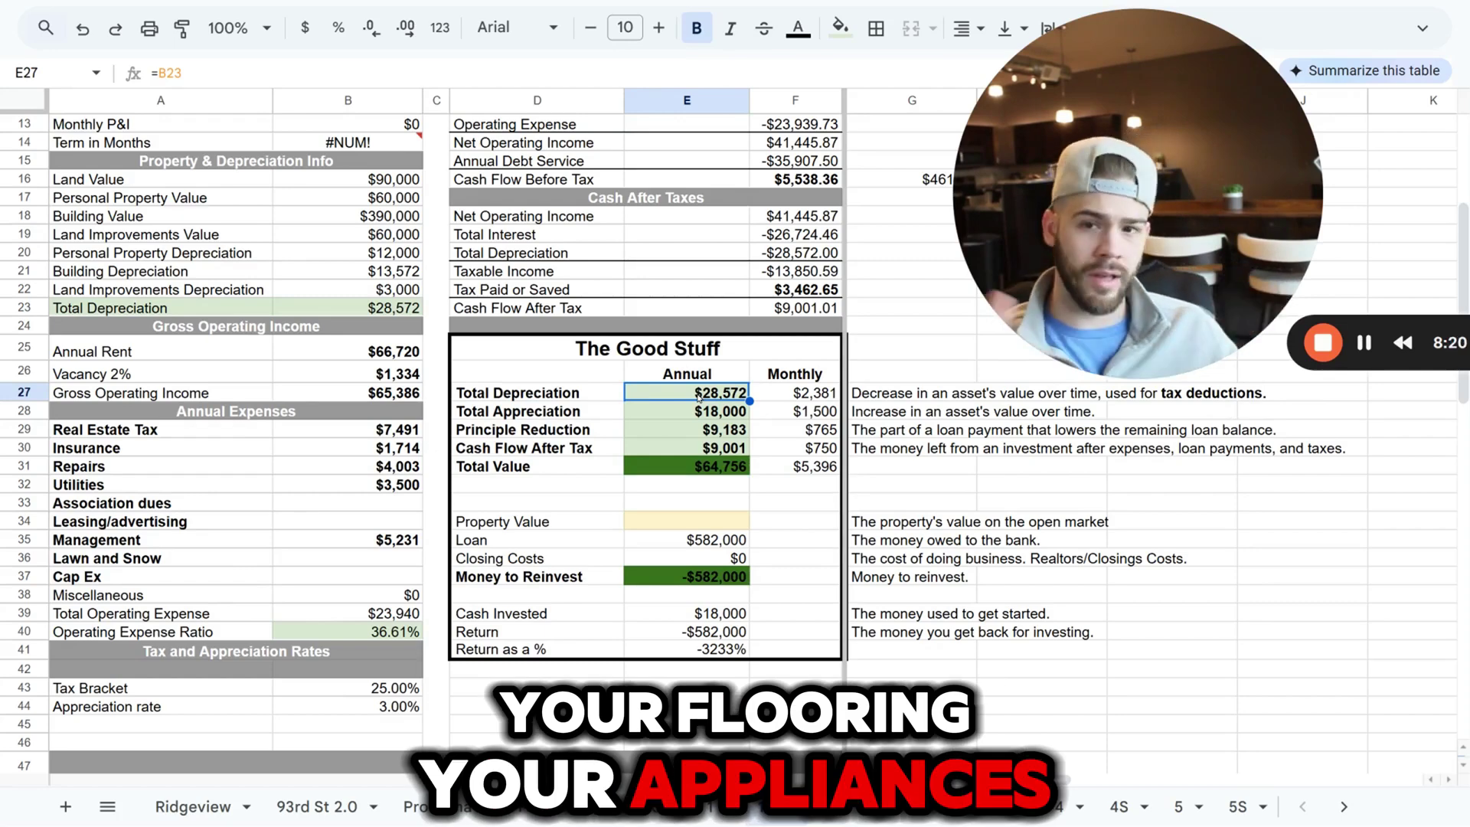
{"action": "left_click", "coordinate": [115, 215]}
{"action": "left_click", "coordinate": [114, 179]}
{"action": "left_click", "coordinate": [151, 217]}
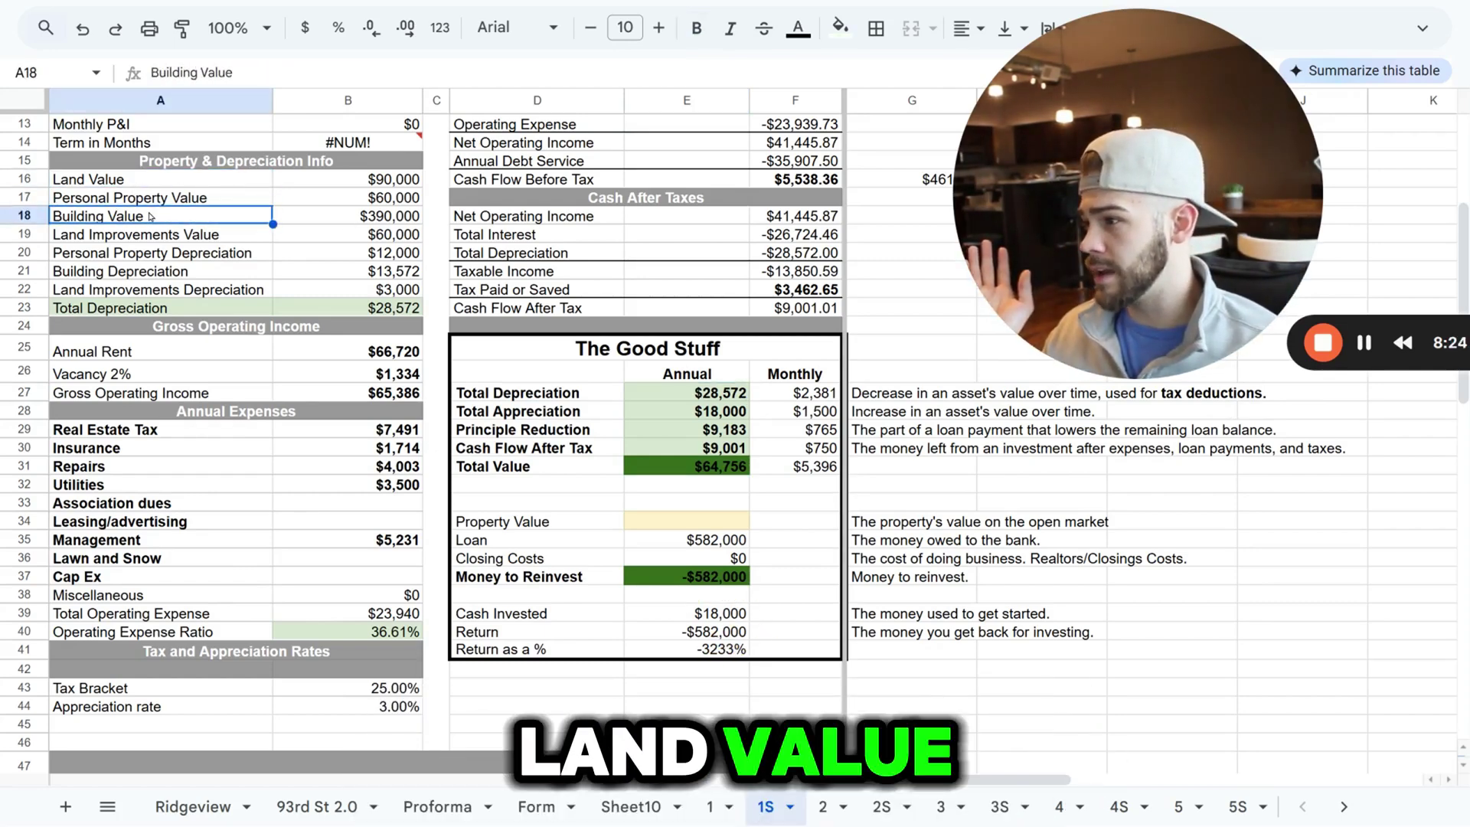
{"action": "left_click", "coordinate": [174, 240]}
{"action": "left_click", "coordinate": [661, 401]}
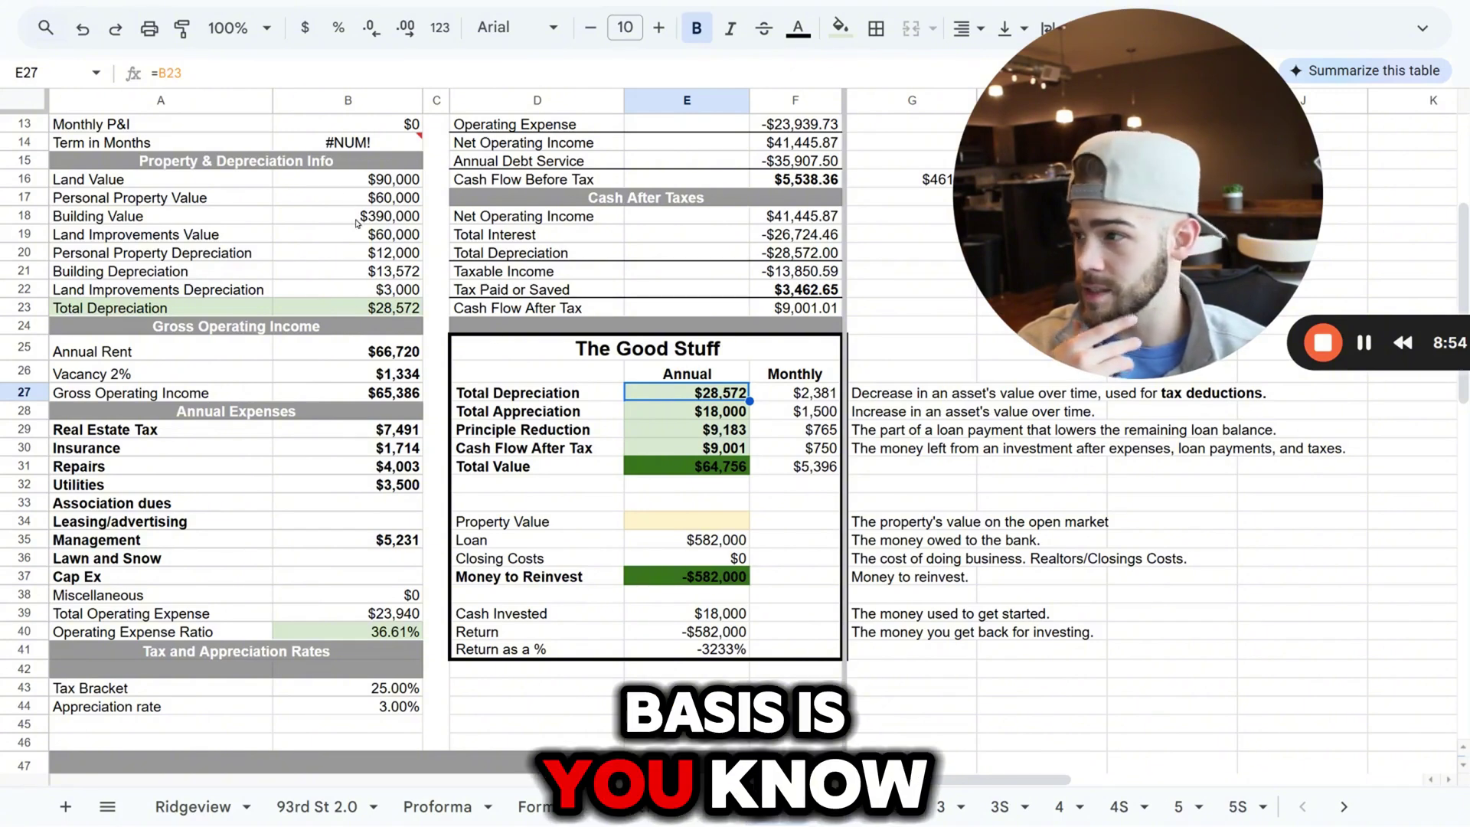
{"action": "left_click_drag", "start_coordinate": [375, 289], "coordinate": [383, 180]}
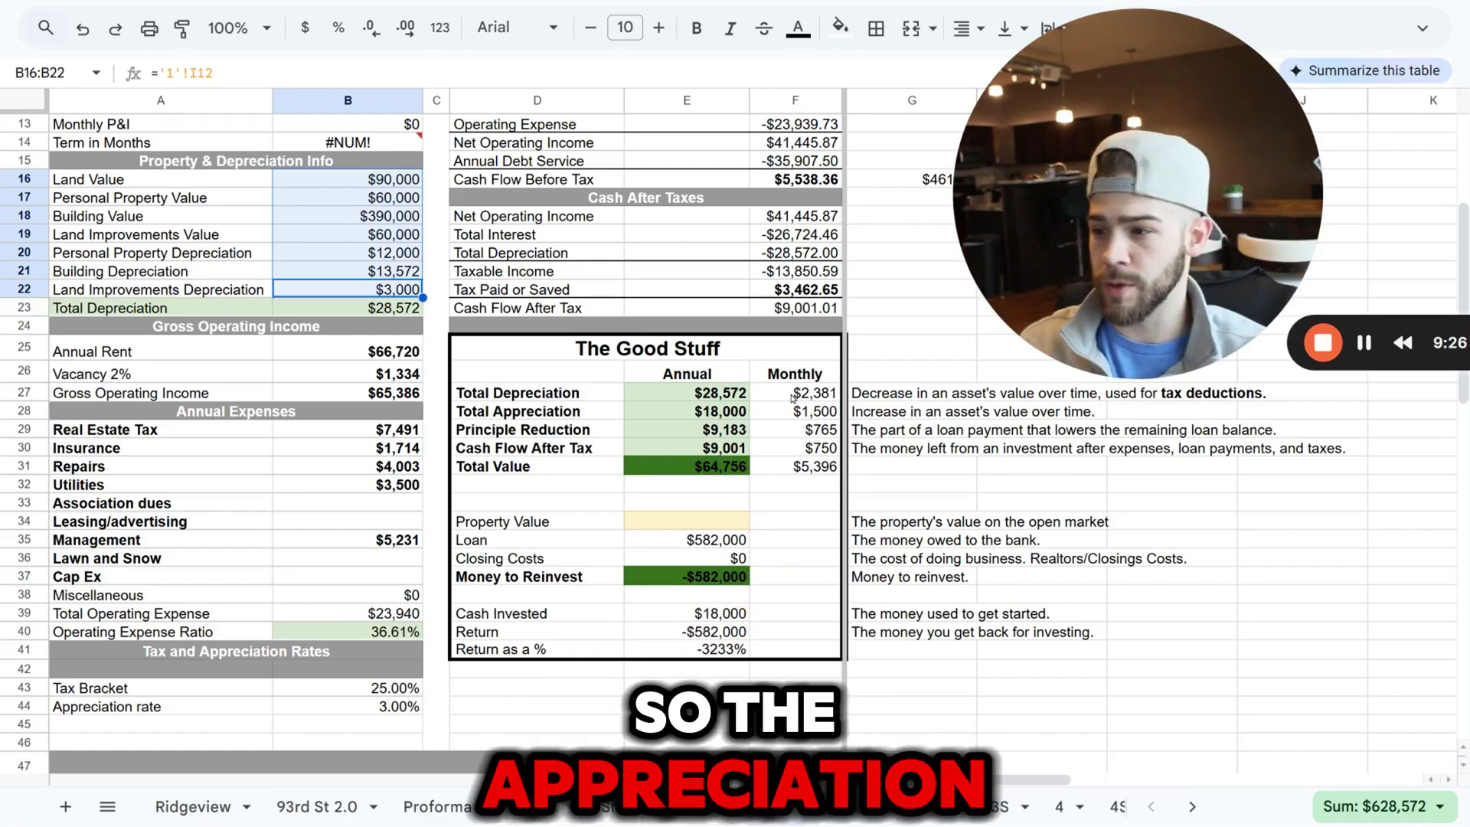
{"action": "left_click", "coordinate": [737, 398]}
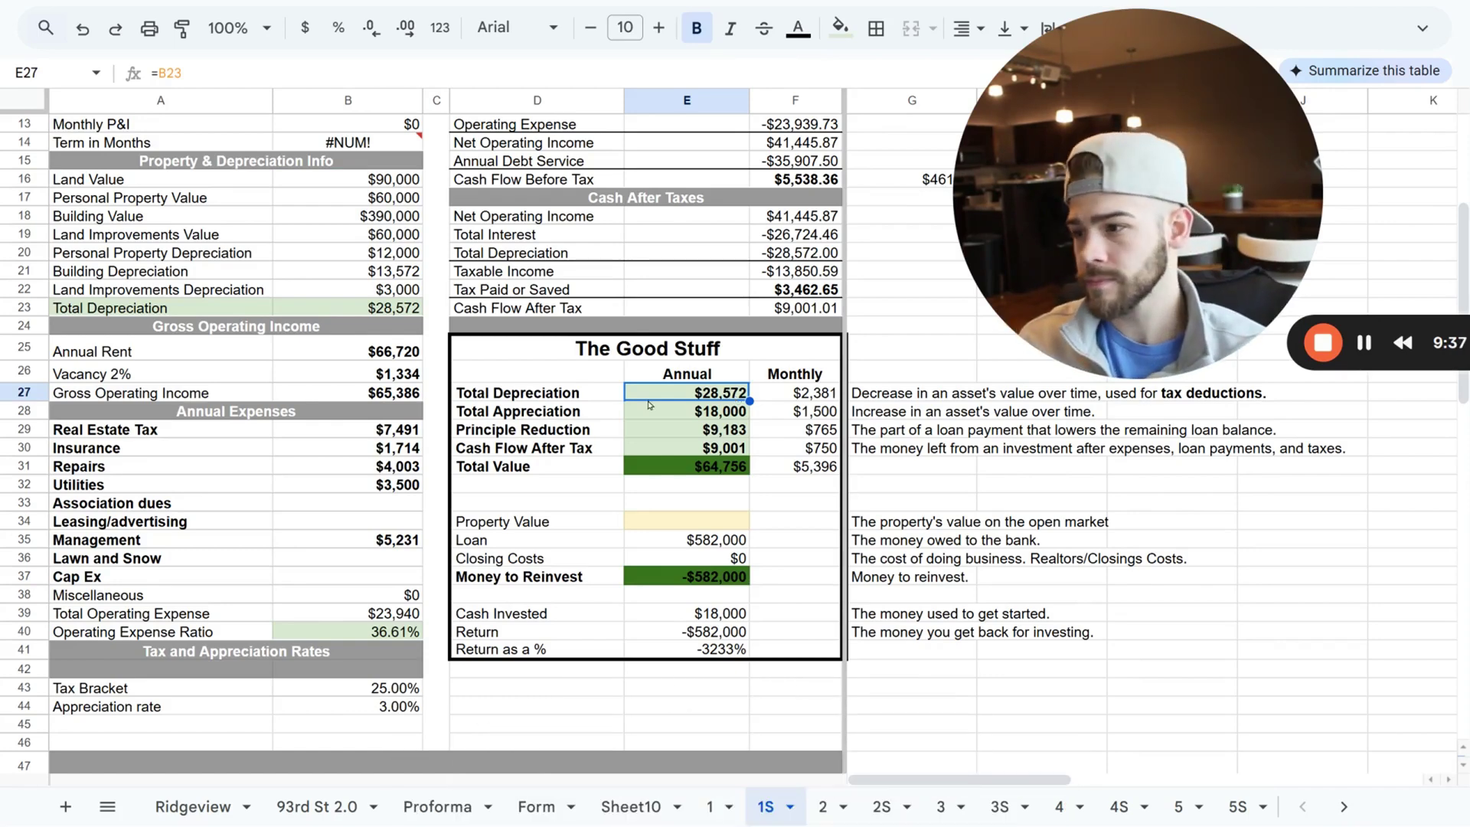
Review The Good Stuff's total appreciation, from its explanatory note to the annual amount.
{"action": "left_click", "coordinate": [544, 411]}
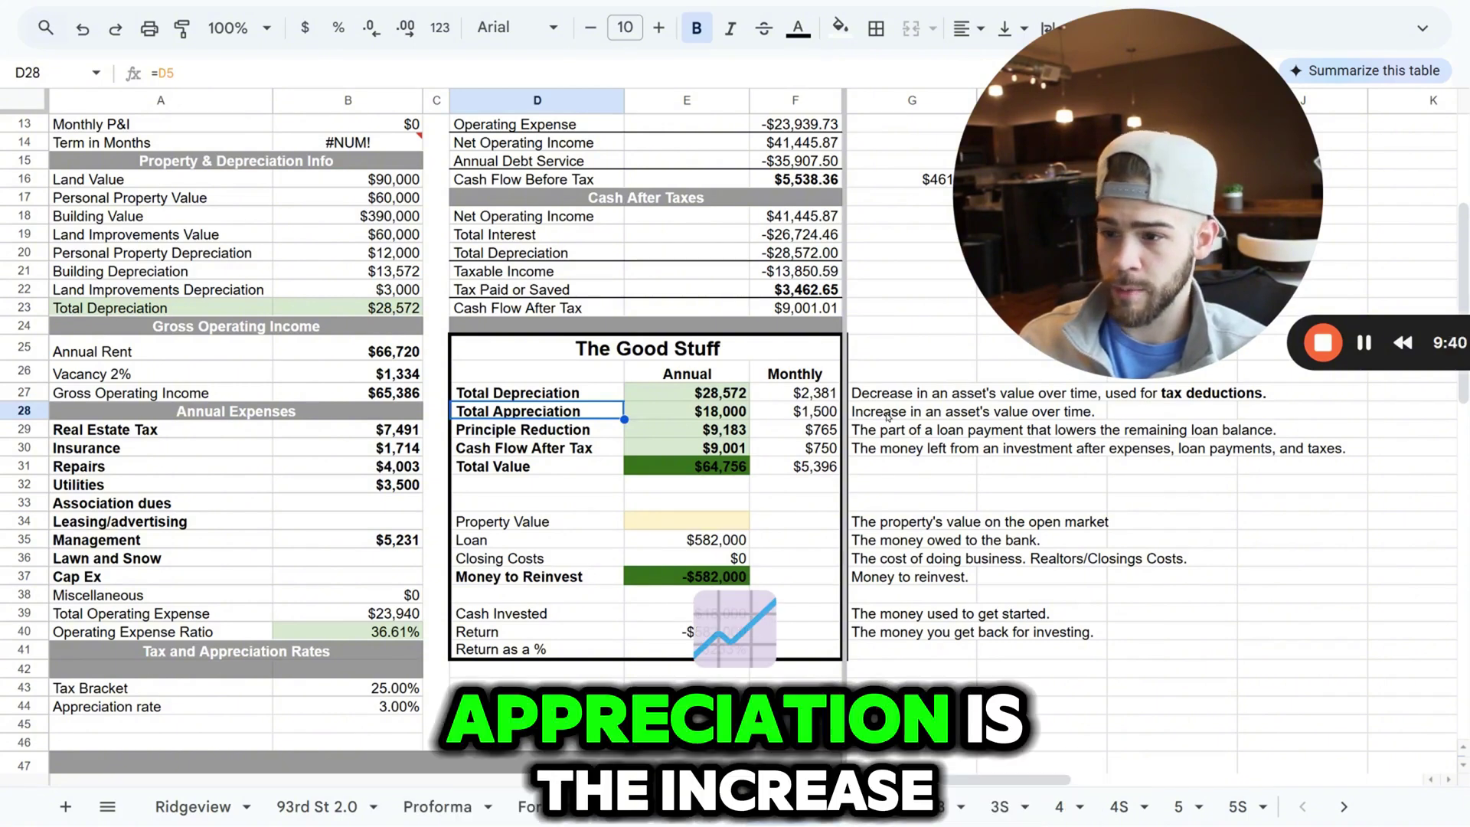
{"action": "left_click", "coordinate": [937, 417]}
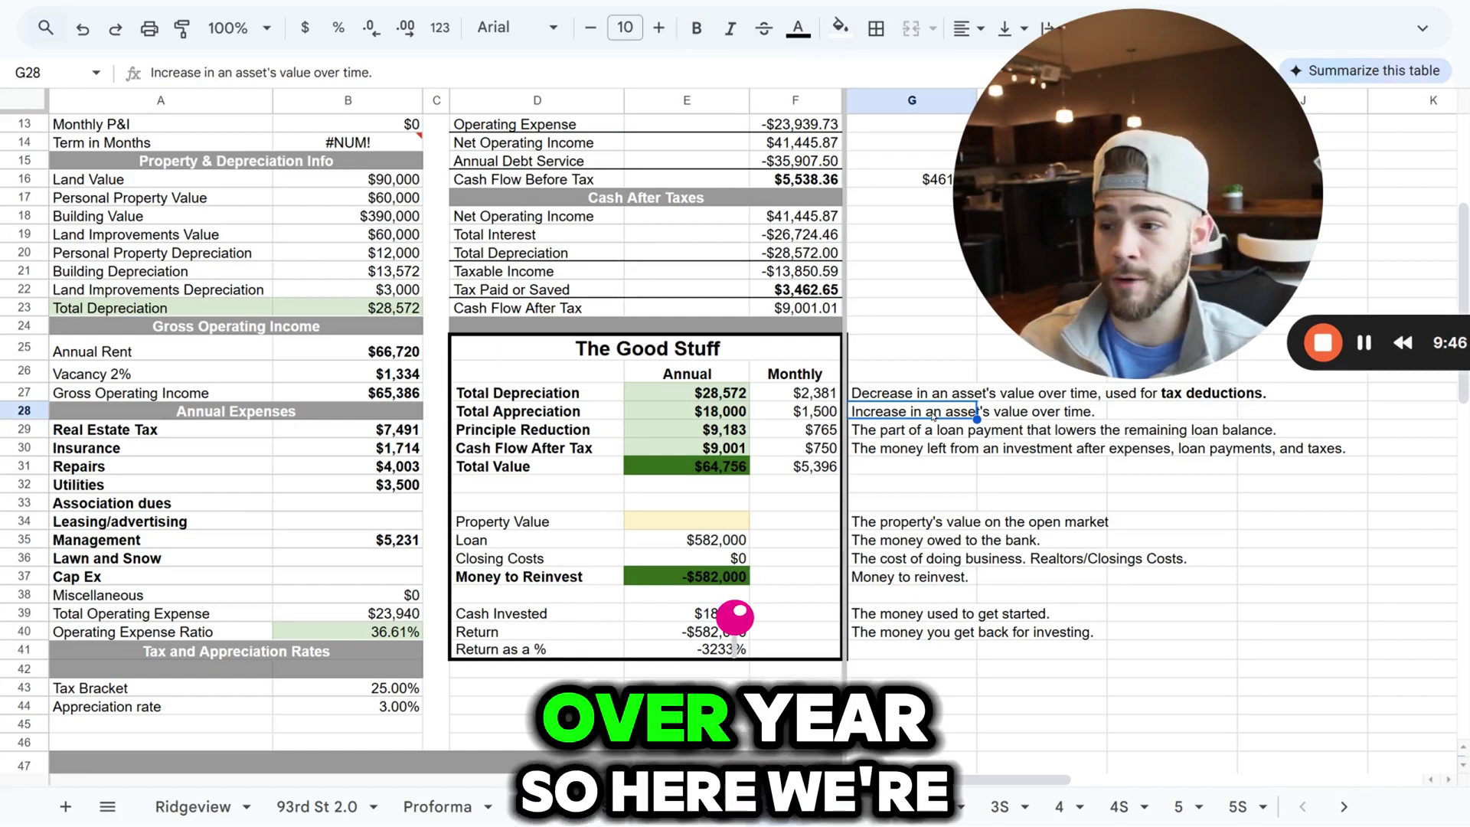
{"action": "left_click", "coordinate": [700, 417]}
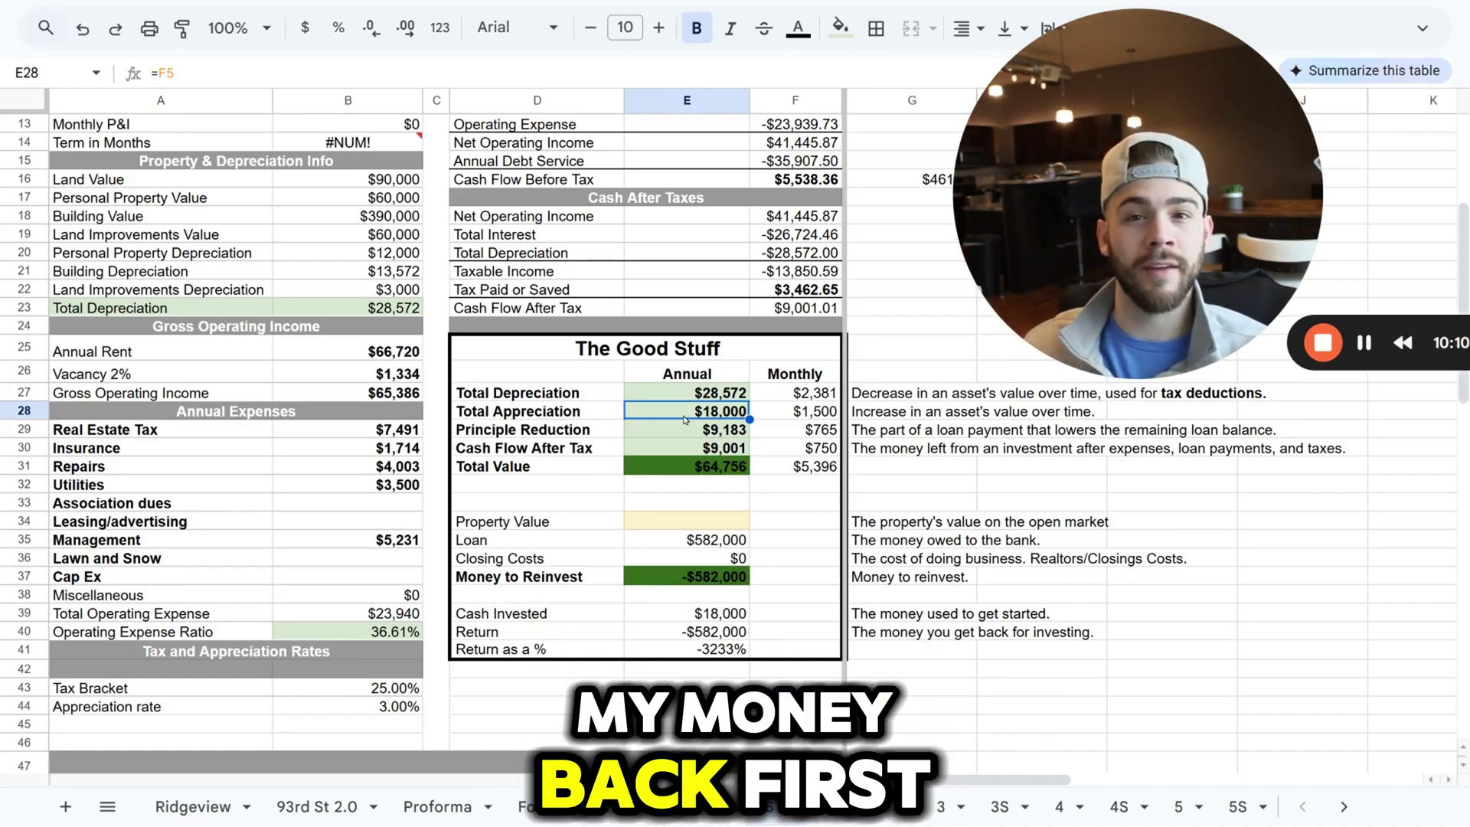
Examine principle reduction in The Good Stuff, including its note, annual and monthly amounts, and the purchase price and interest rate behind it.
{"action": "left_click", "coordinate": [687, 427]}
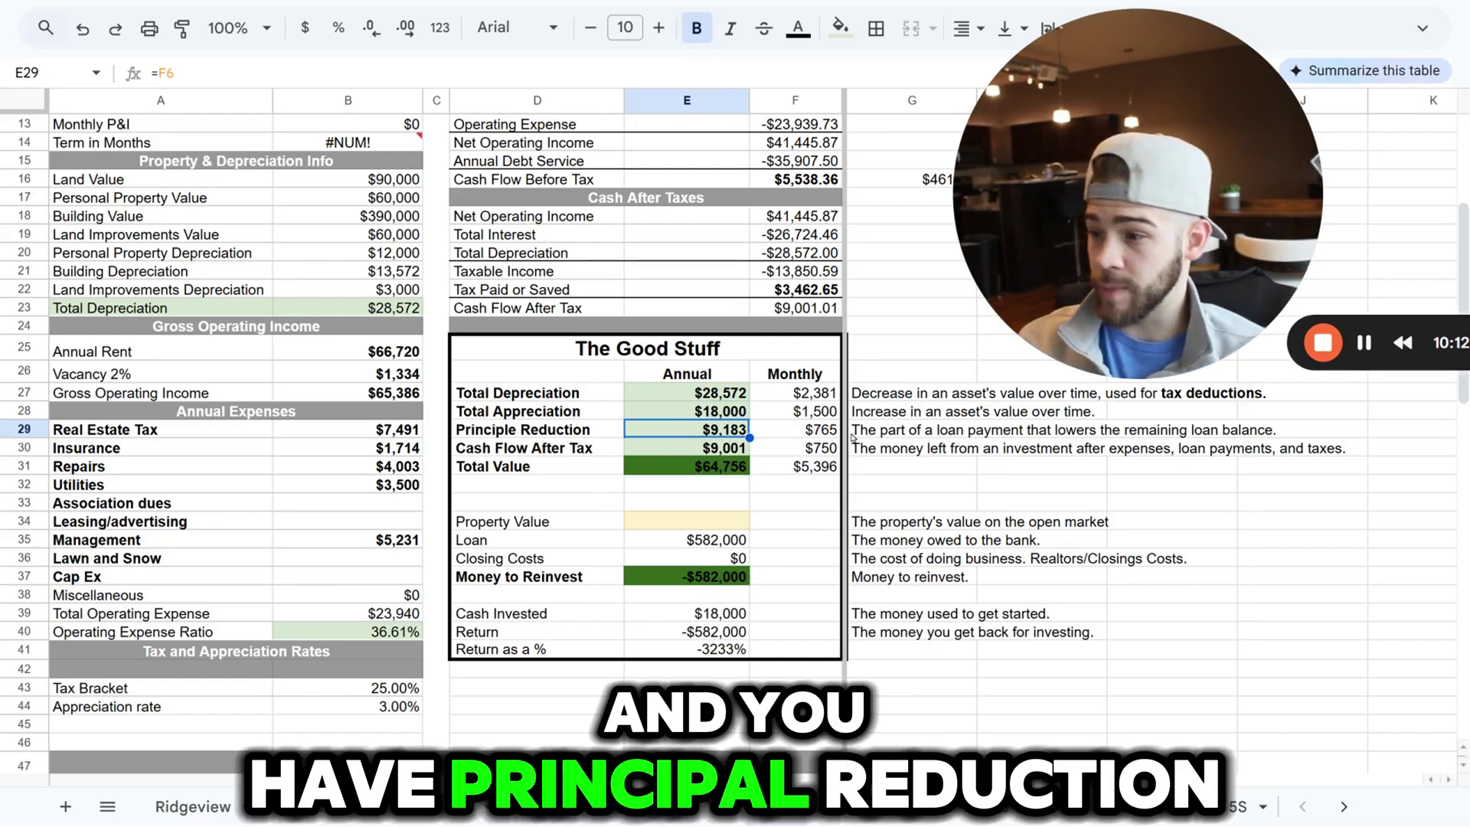
{"action": "left_click", "coordinate": [854, 433]}
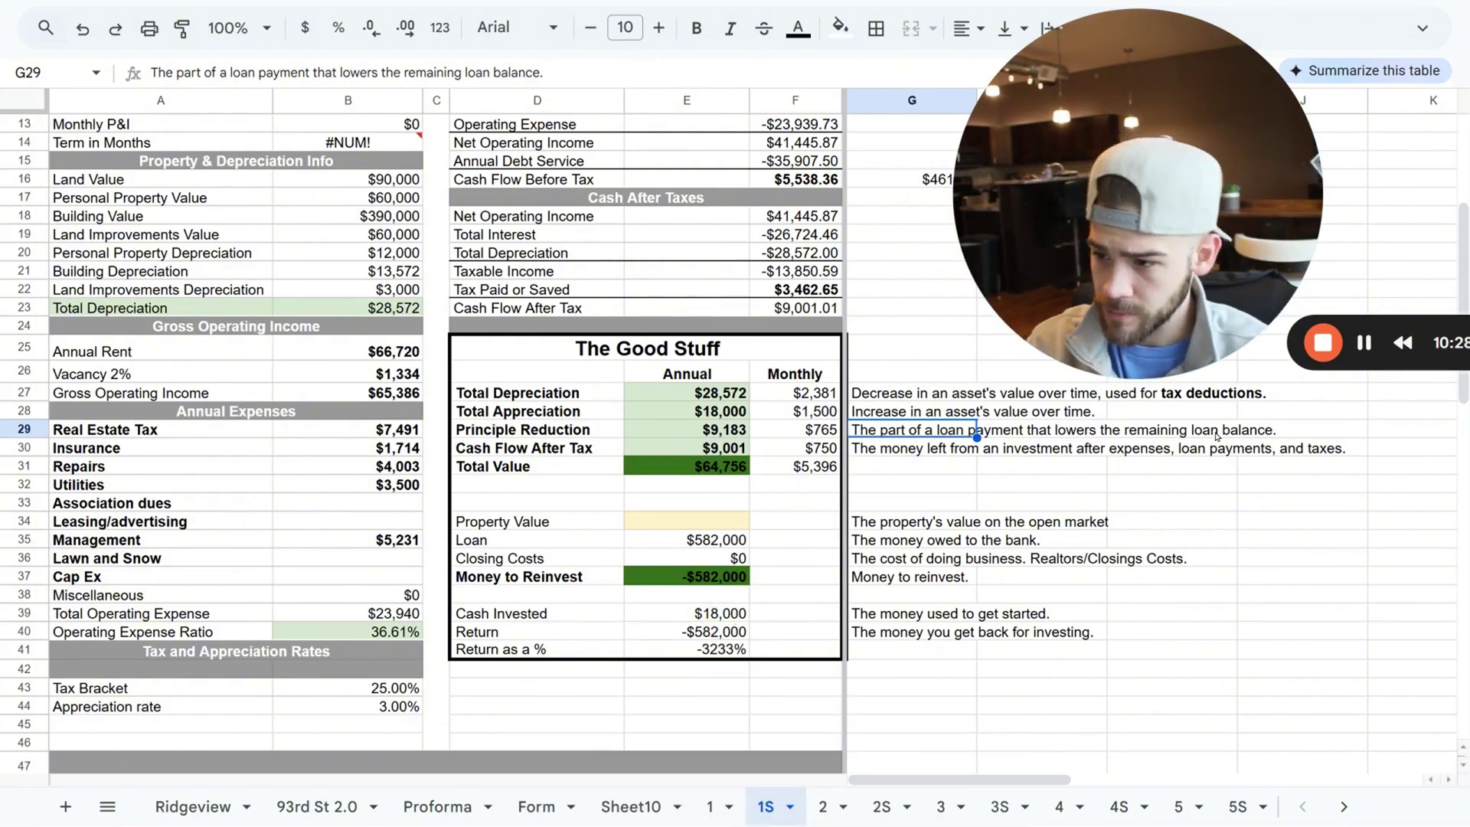
{"action": "left_click", "coordinate": [727, 434]}
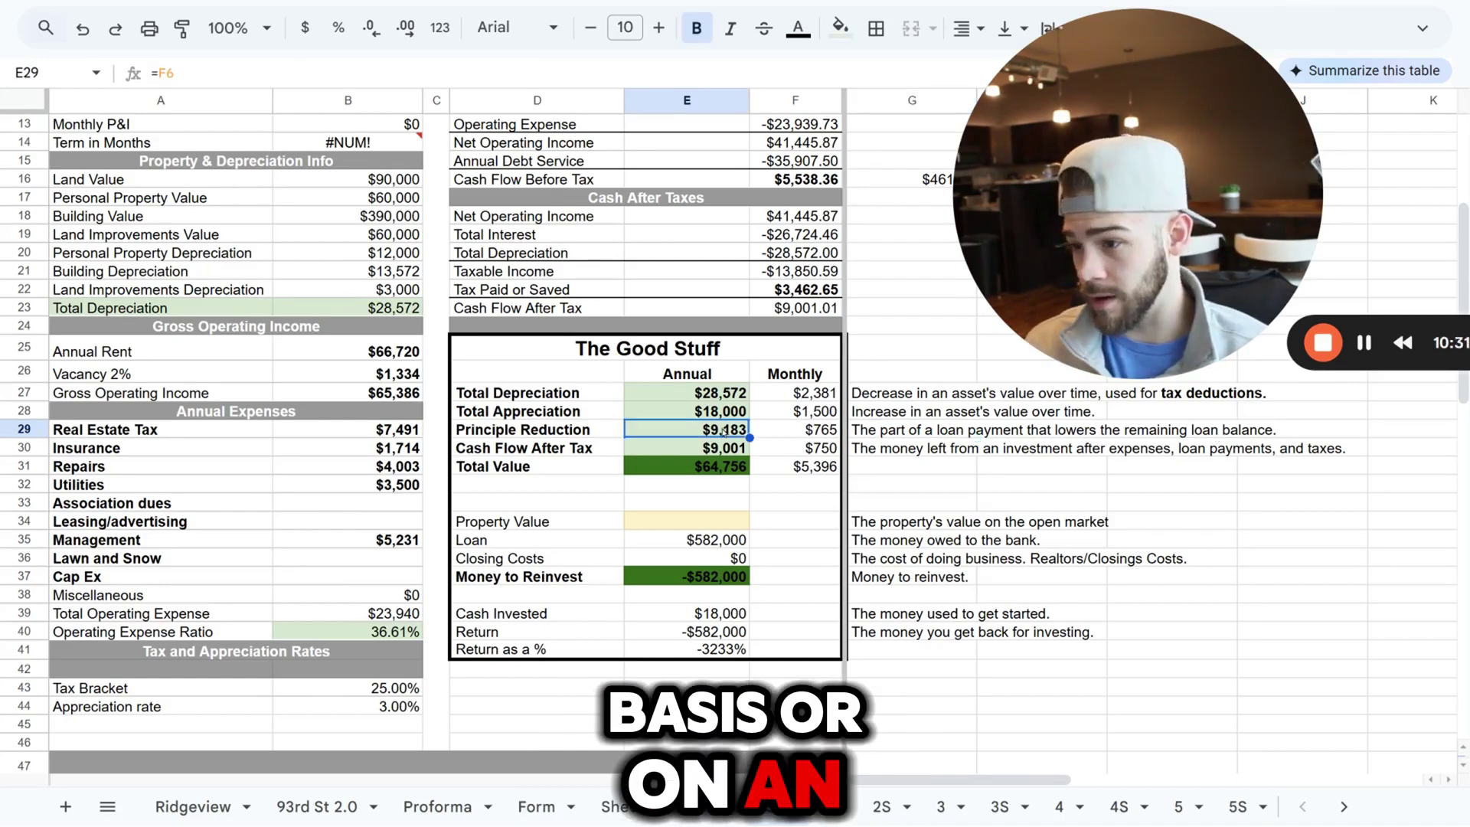
{"action": "scroll", "coordinate": [640, 431], "scroll_direction": "up", "scroll_amount": 4}
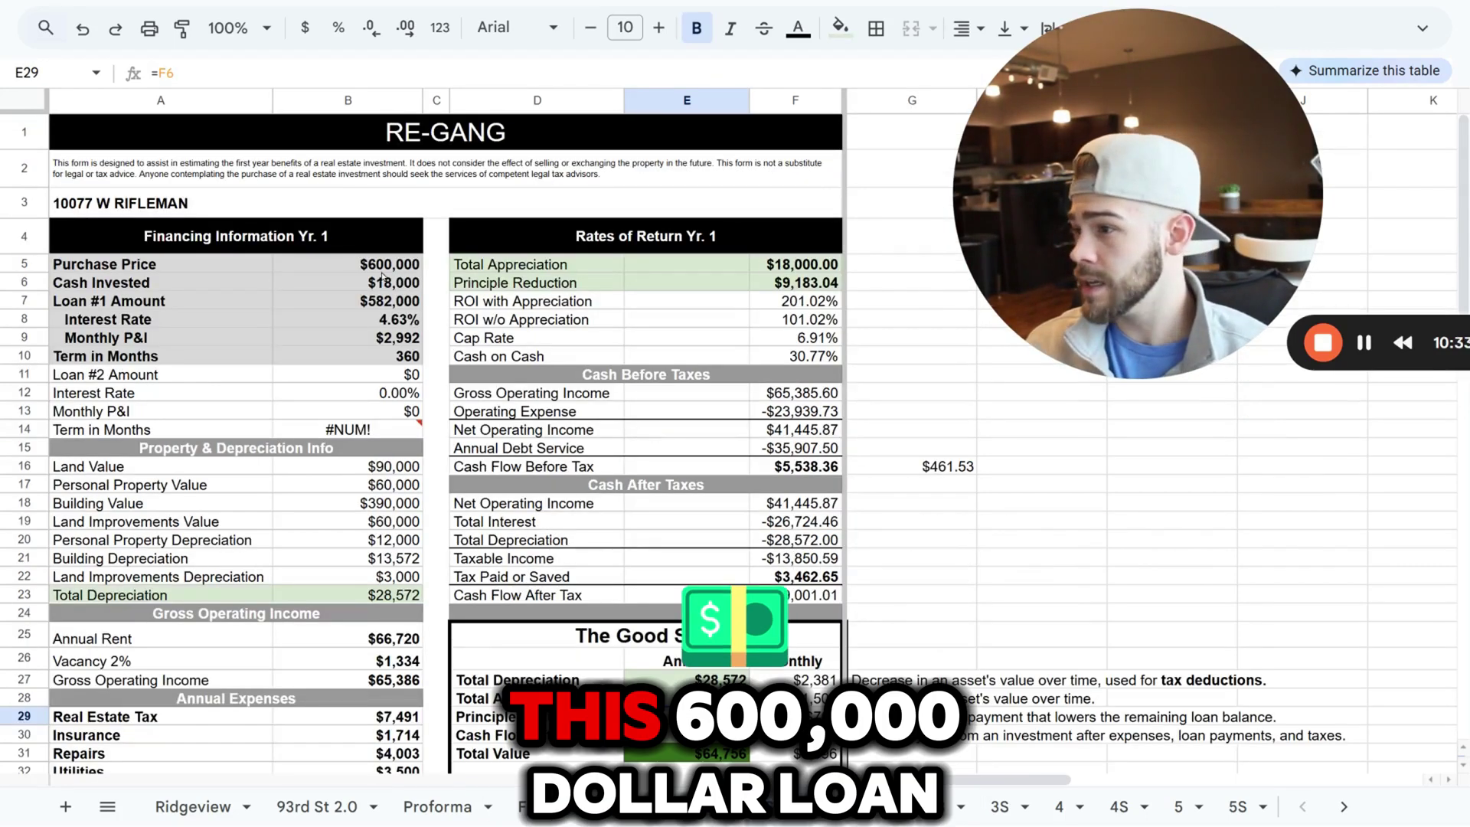
{"action": "left_click", "coordinate": [357, 264]}
{"action": "left_click", "coordinate": [402, 318]}
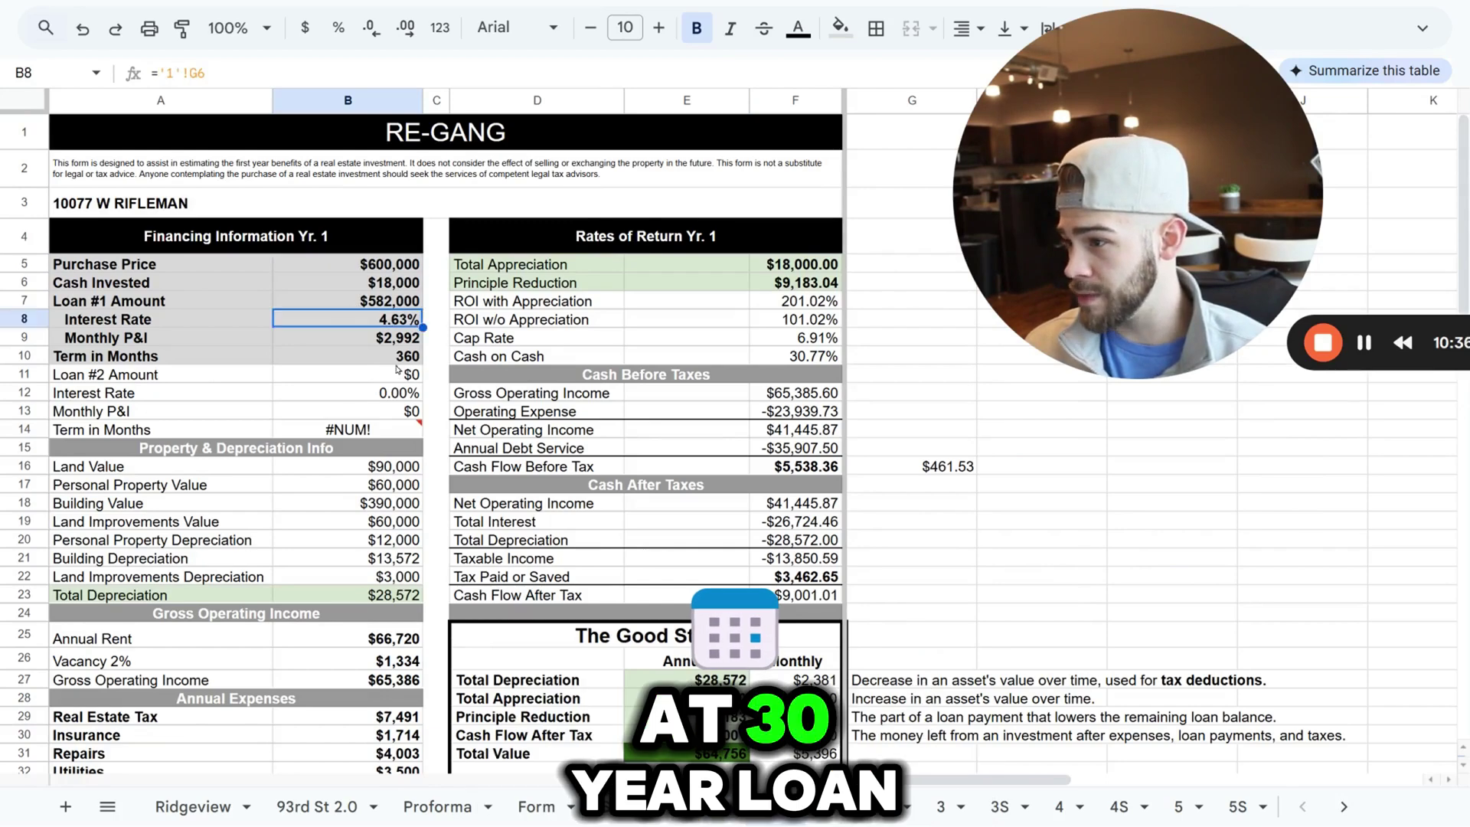
{"action": "scroll", "coordinate": [387, 321], "scroll_direction": "down", "scroll_amount": 4}
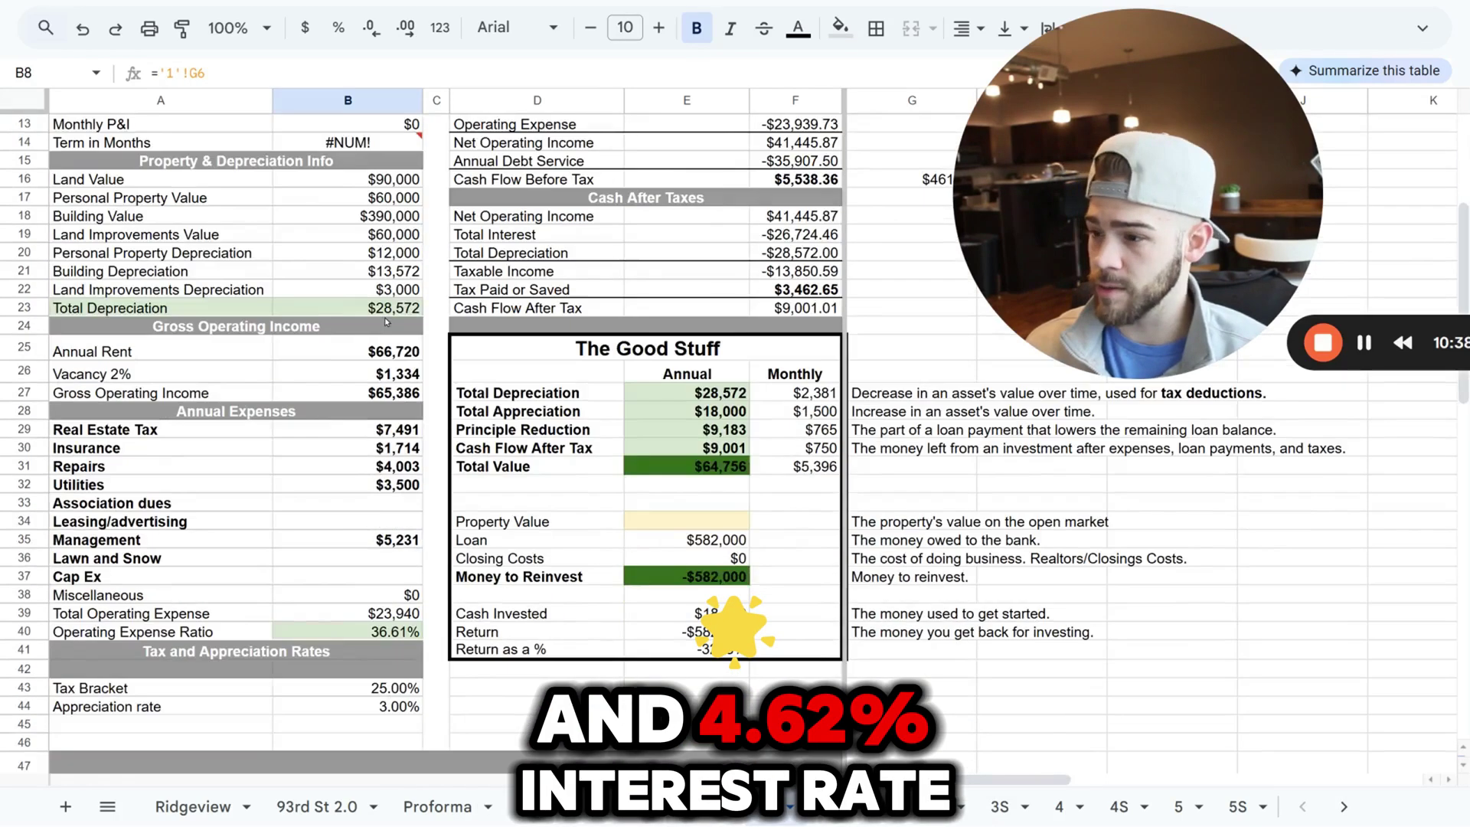
{"action": "left_click", "coordinate": [727, 431]}
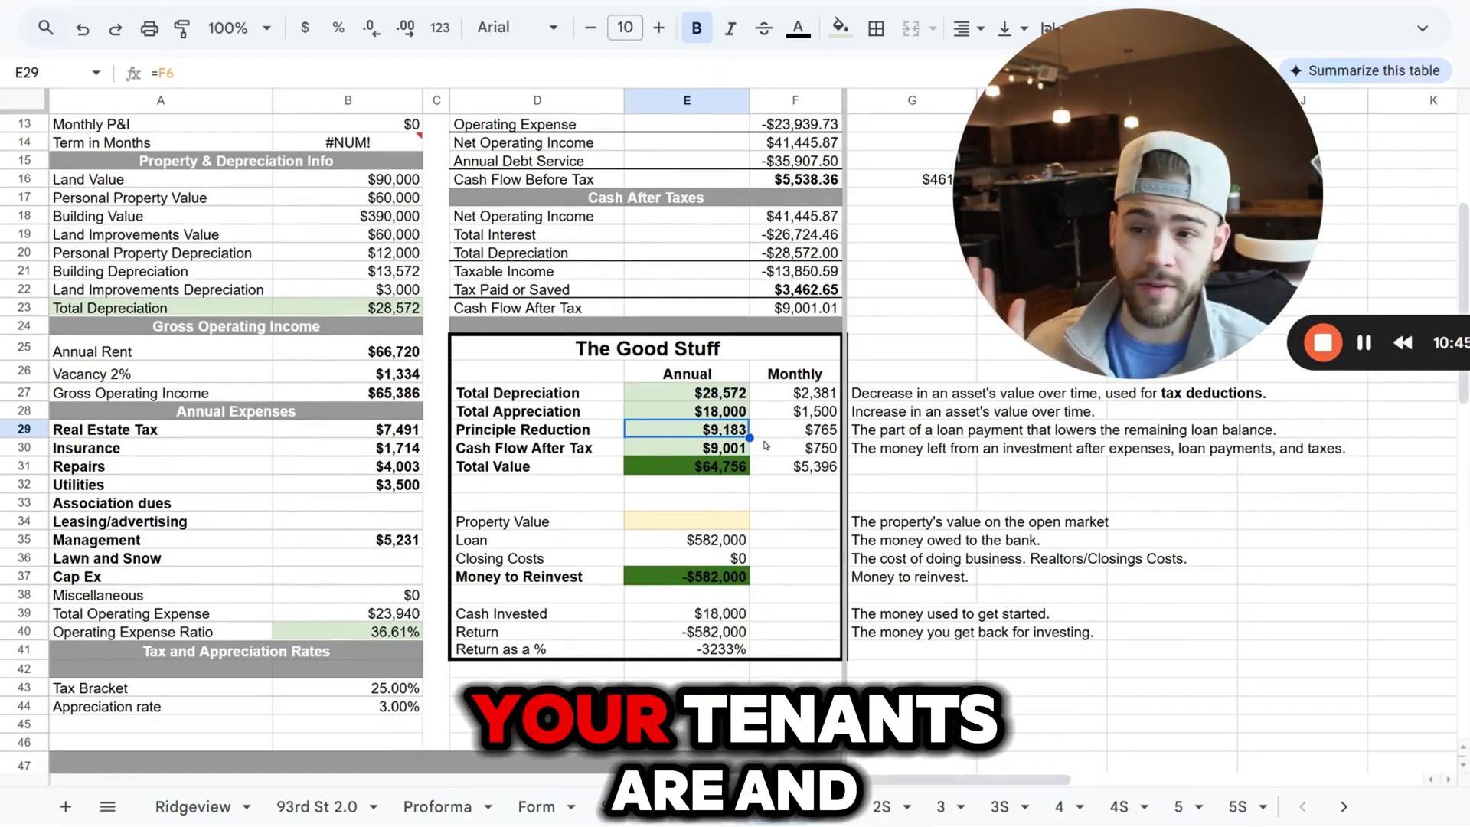
{"action": "left_click", "coordinate": [776, 436]}
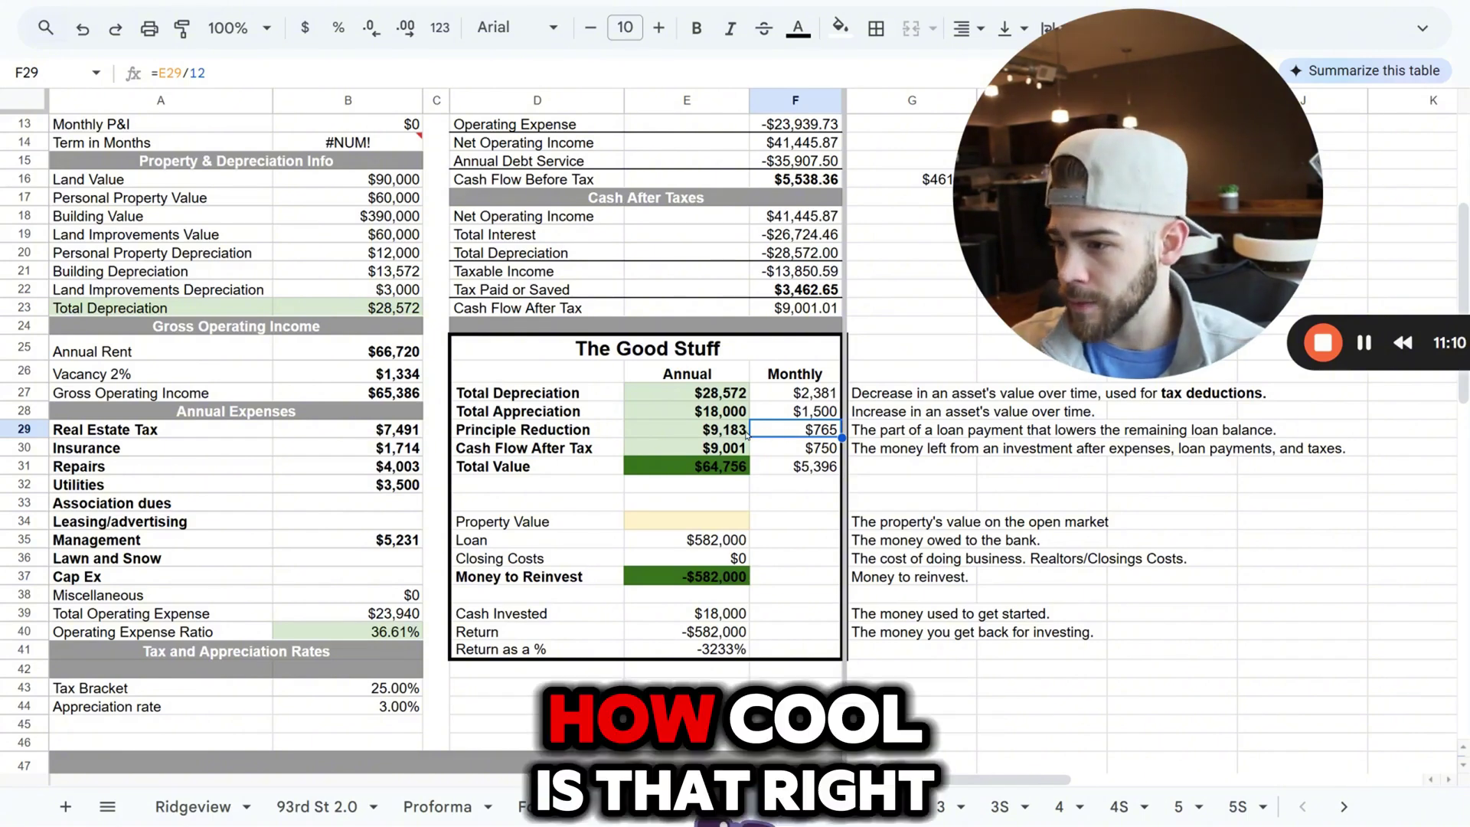
Trace The Good Stuff's cash flow after tax to its source in the Cash After Taxes breakdown.
{"action": "left_click", "coordinate": [519, 450]}
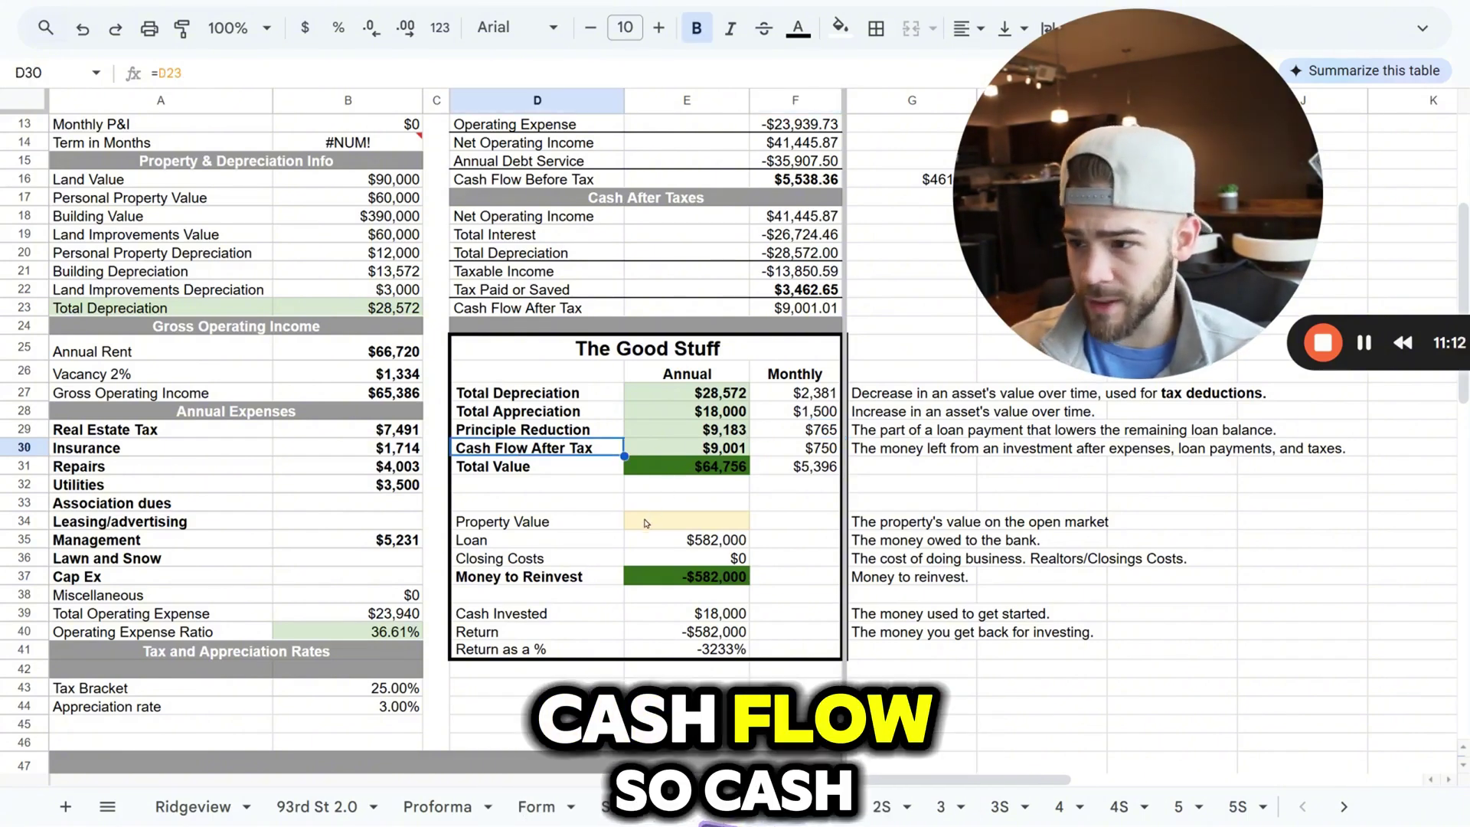
{"action": "scroll", "coordinate": [645, 523], "scroll_direction": "up", "scroll_amount": 2}
{"action": "left_click", "coordinate": [789, 380]}
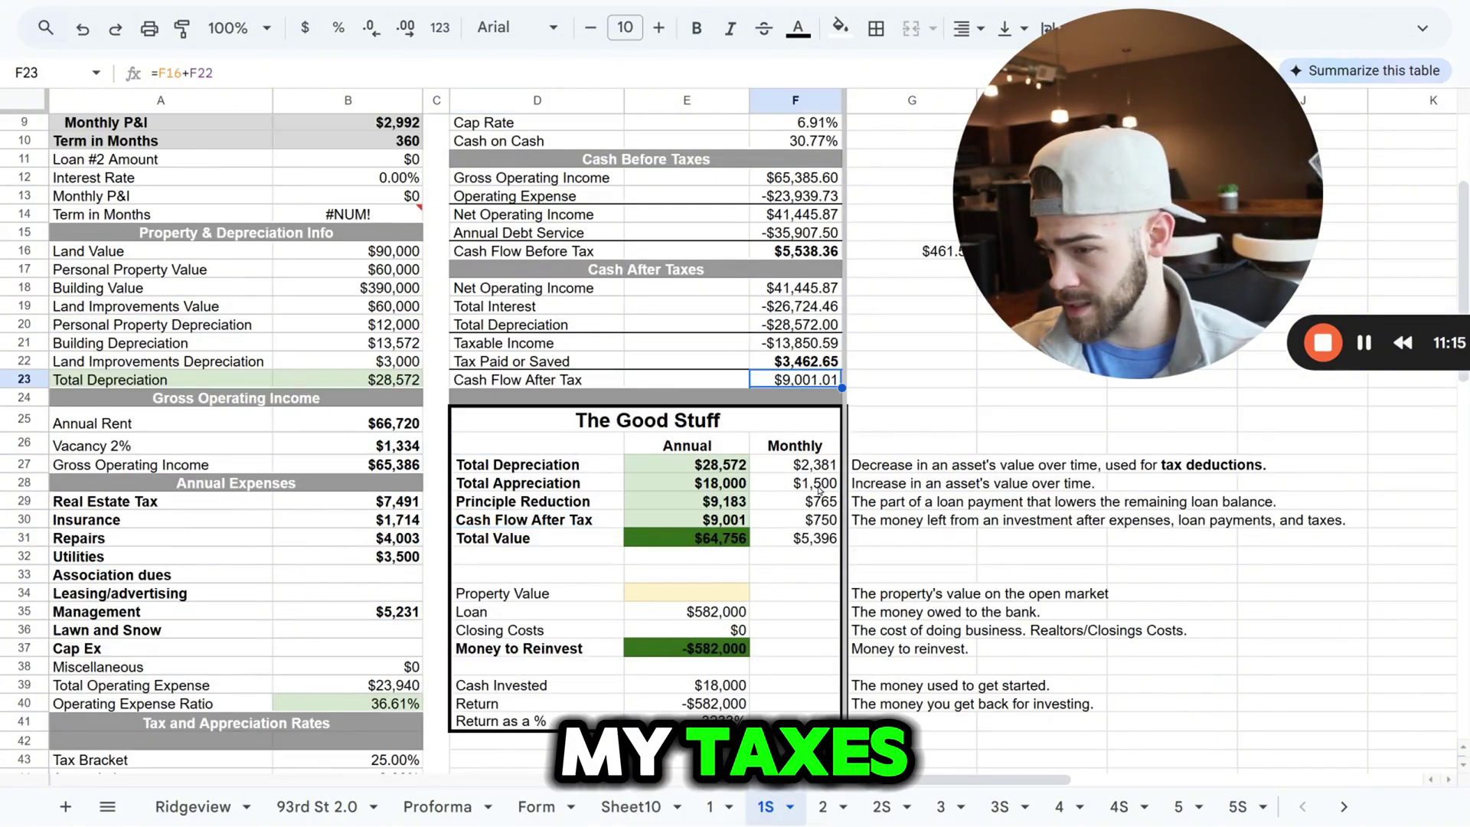
Review the annual total value and the monthly breakdown of the four returns in The Good Stuff.
{"action": "left_click_drag", "start_coordinate": [604, 555], "coordinate": [689, 539]}
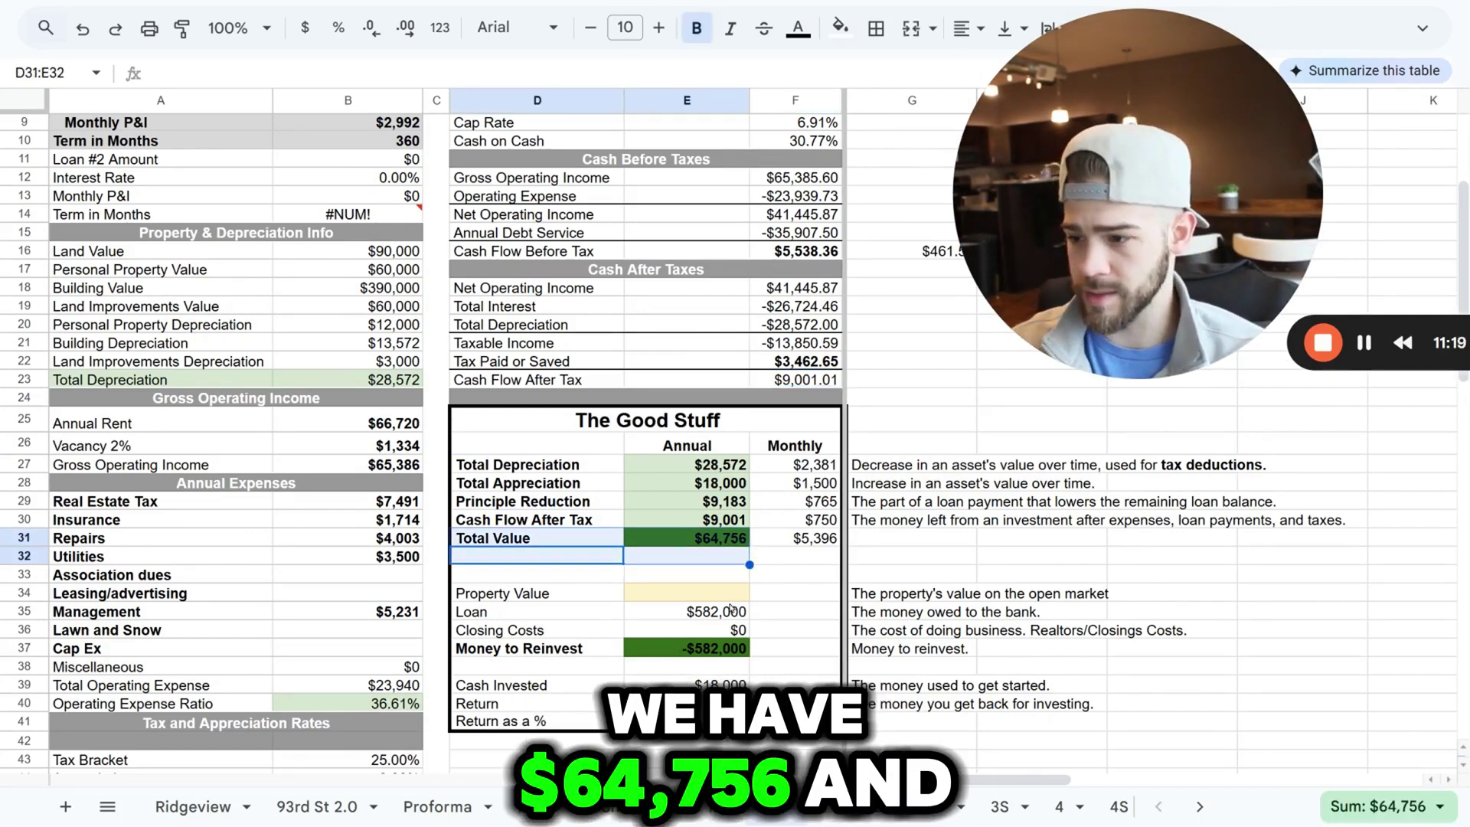
{"action": "left_click_drag", "start_coordinate": [796, 464], "coordinate": [796, 520]}
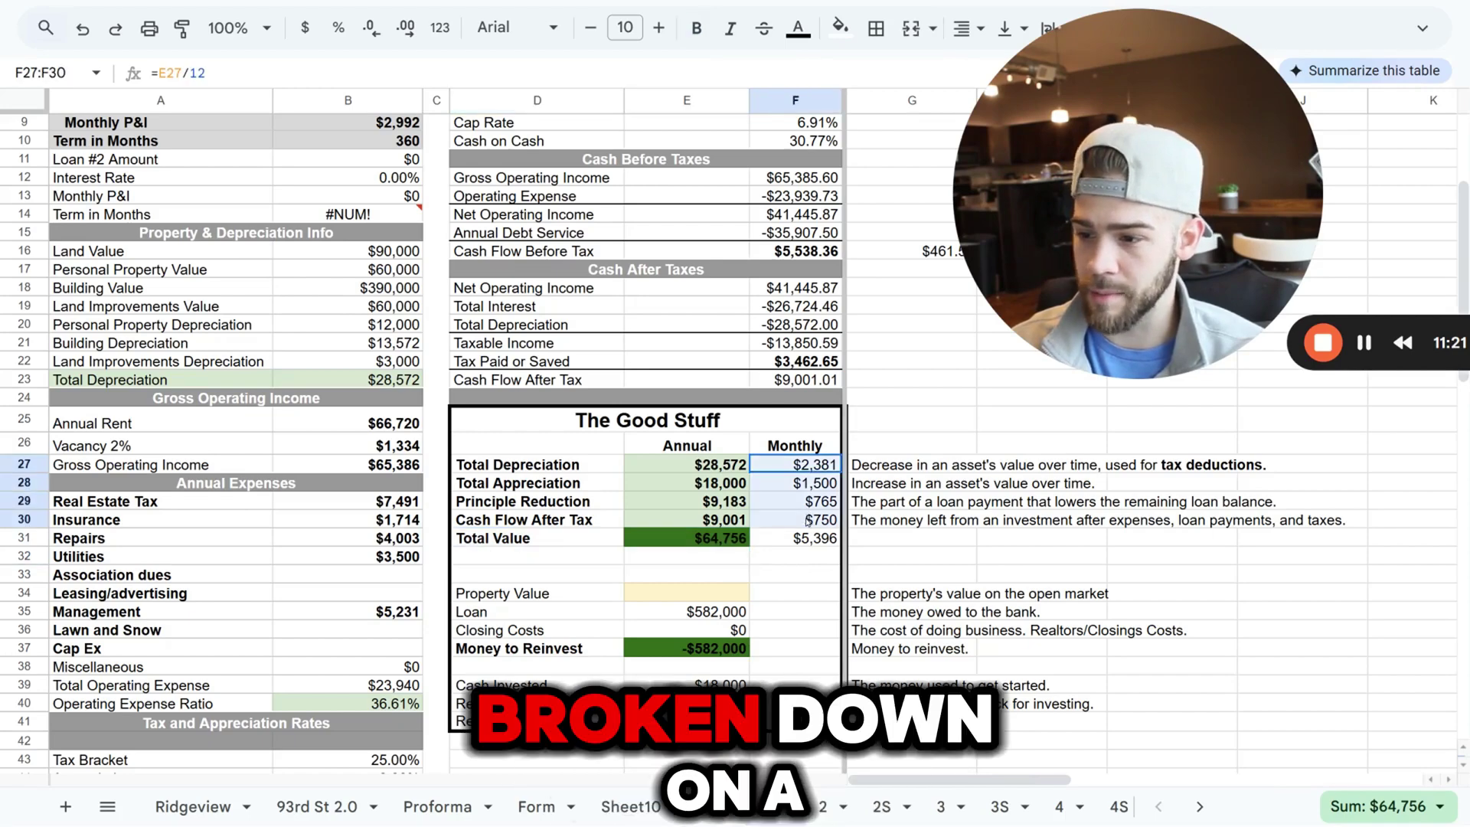
{"action": "scroll", "coordinate": [681, 451], "scroll_direction": "down", "scroll_amount": 3}
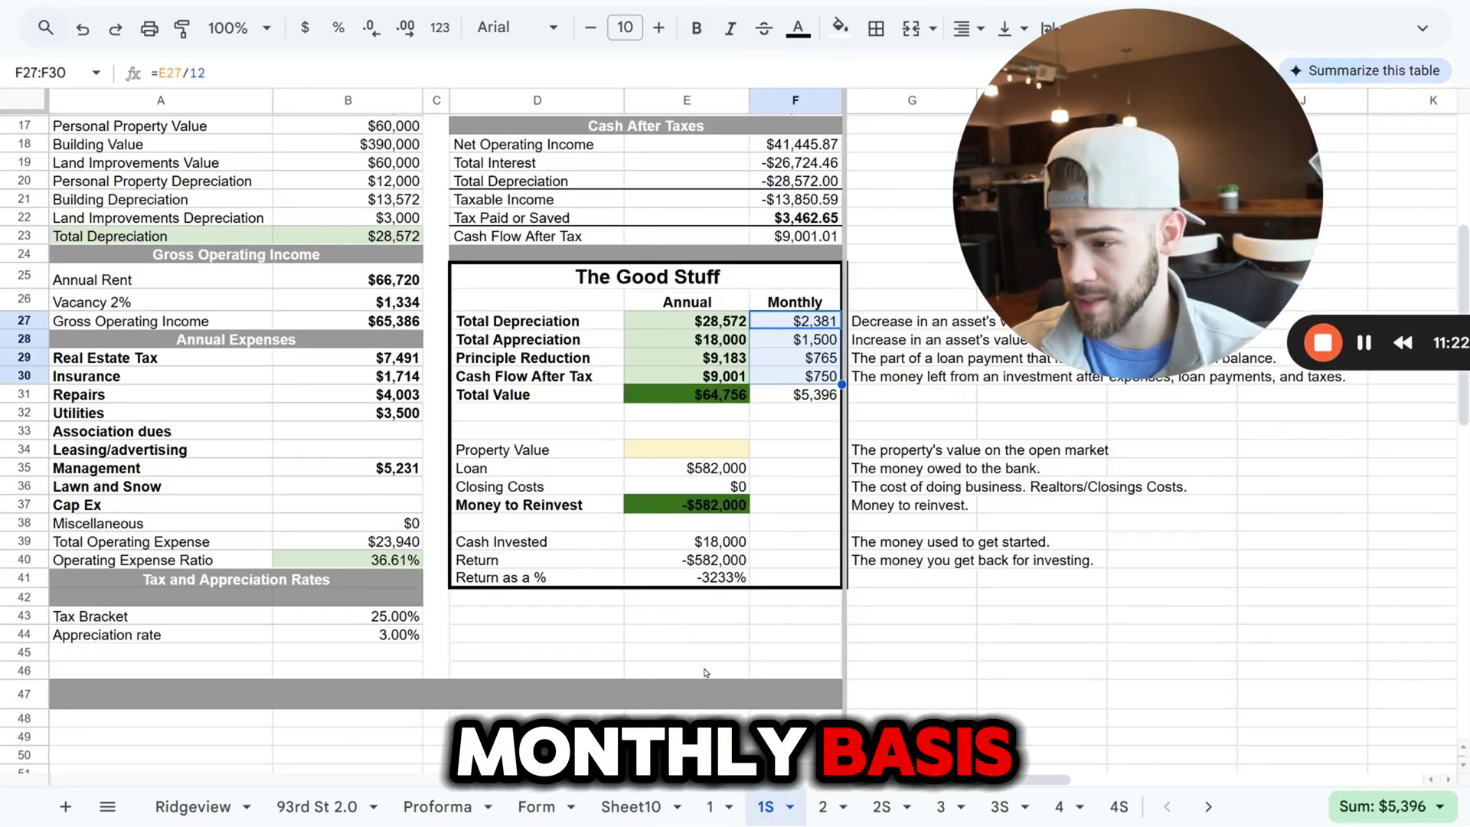
Set the Property Value in The Good Stuff to 850,000 for the property named in the sheet's heading.
{"action": "left_click", "coordinate": [681, 451]}
{"action": "scroll", "coordinate": [680, 451], "scroll_direction": "up", "scroll_amount": 6}
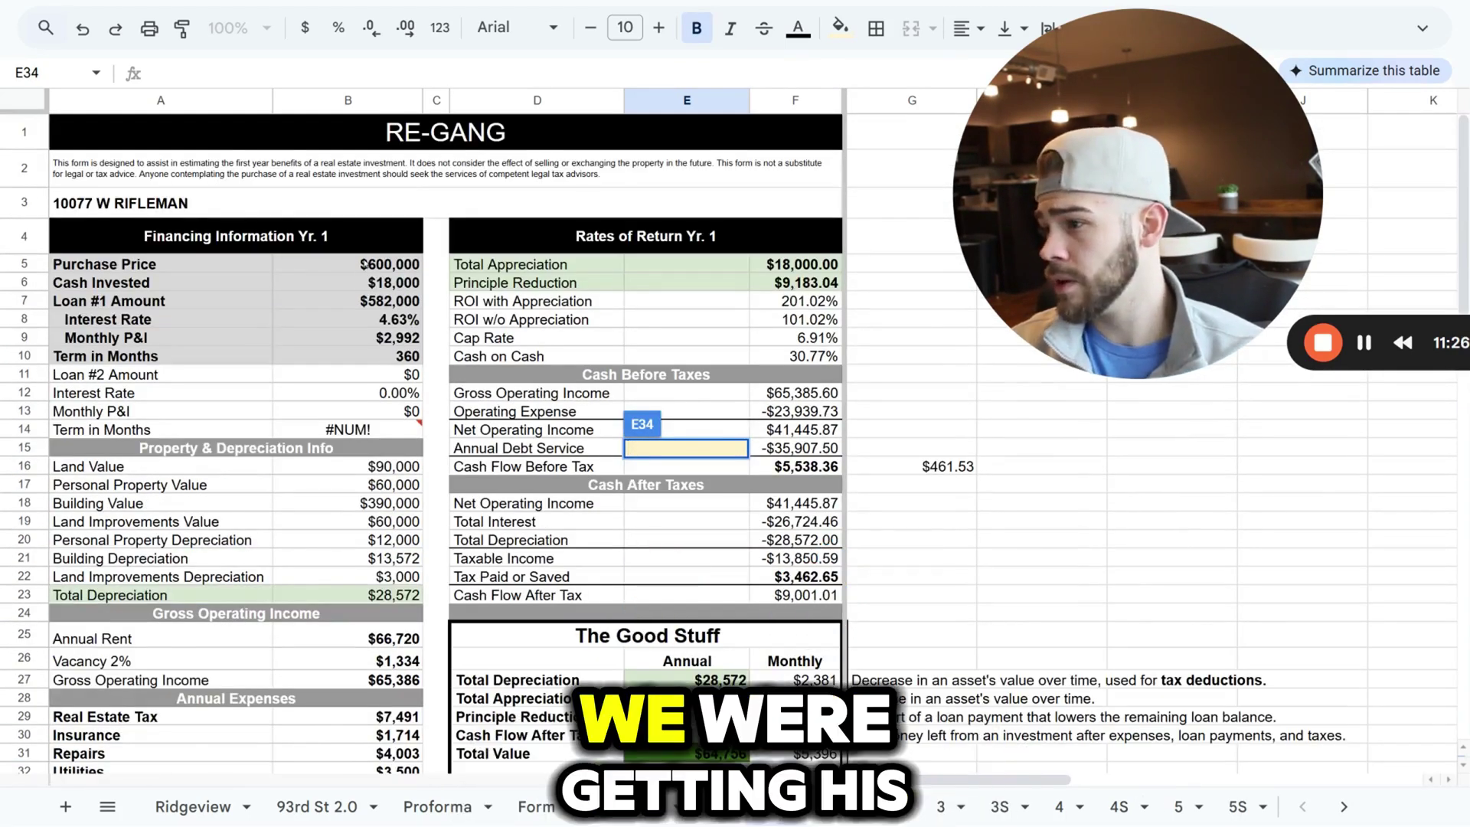
{"action": "scroll", "coordinate": [686, 498], "scroll_direction": "down", "scroll_amount": 4}
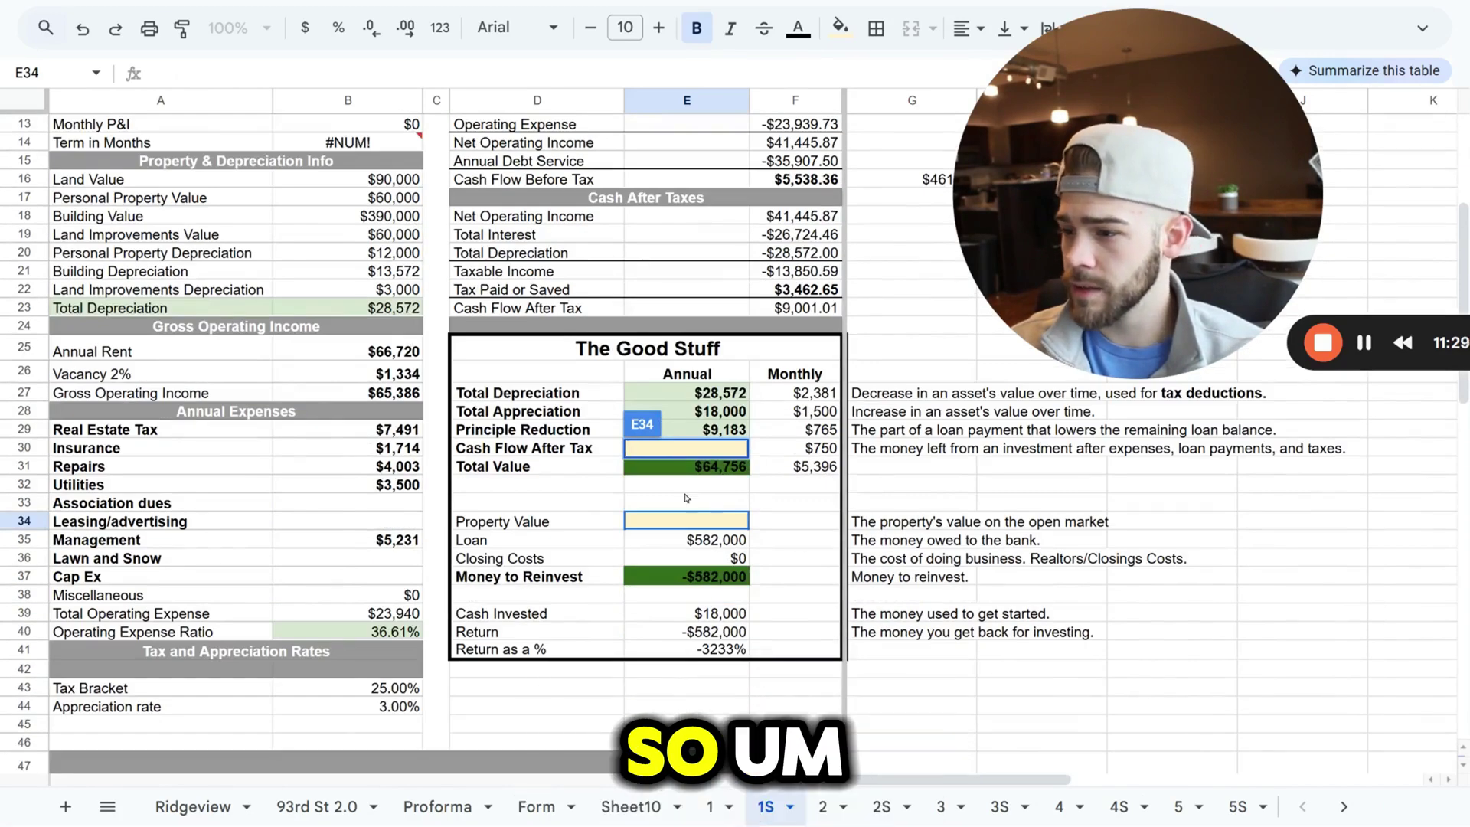
{"action": "scroll", "coordinate": [536, 459], "scroll_direction": "up", "scroll_amount": 4}
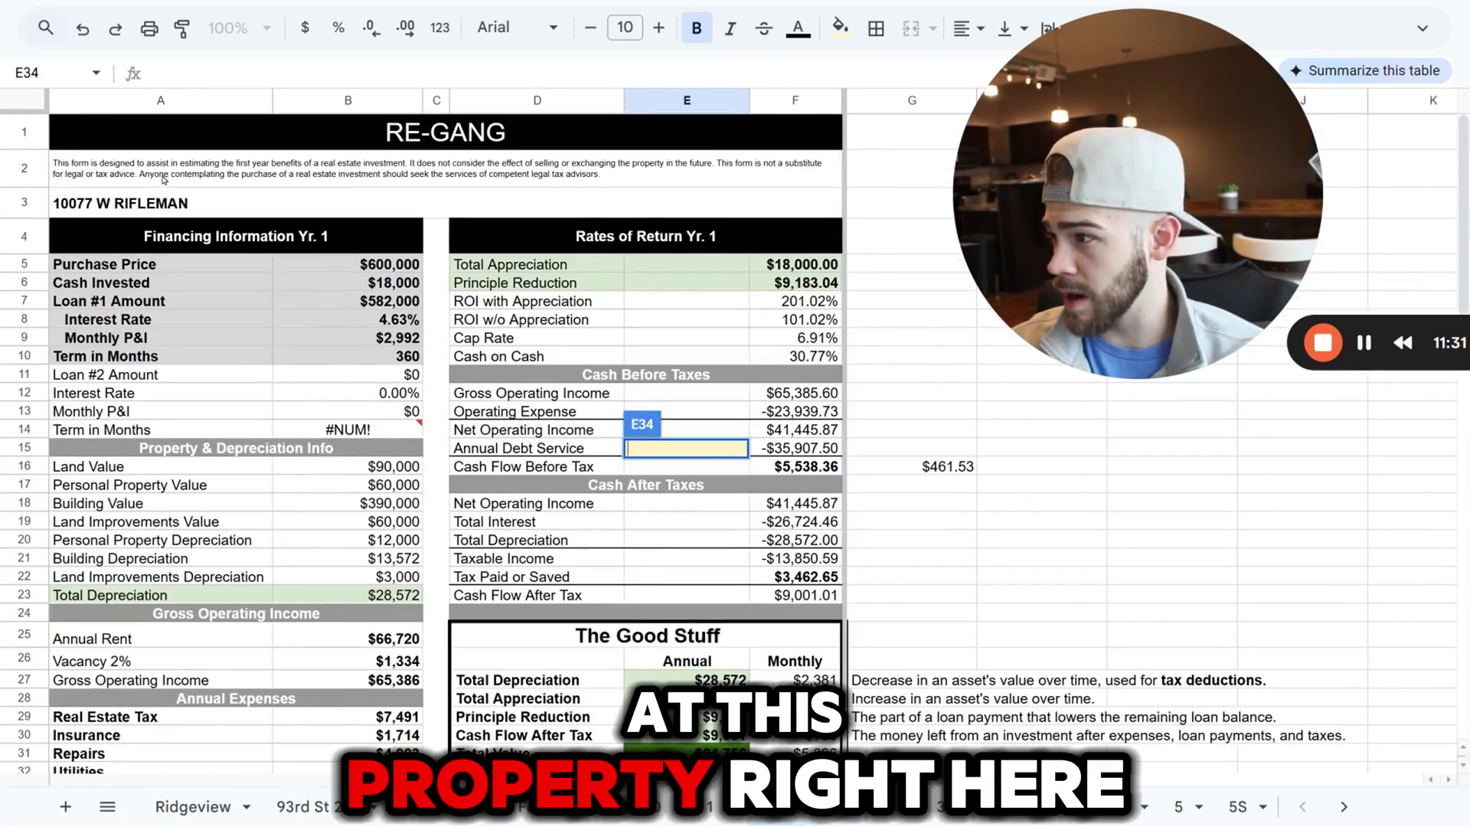
{"action": "left_click", "coordinate": [107, 180]}
{"action": "left_click", "coordinate": [108, 202]}
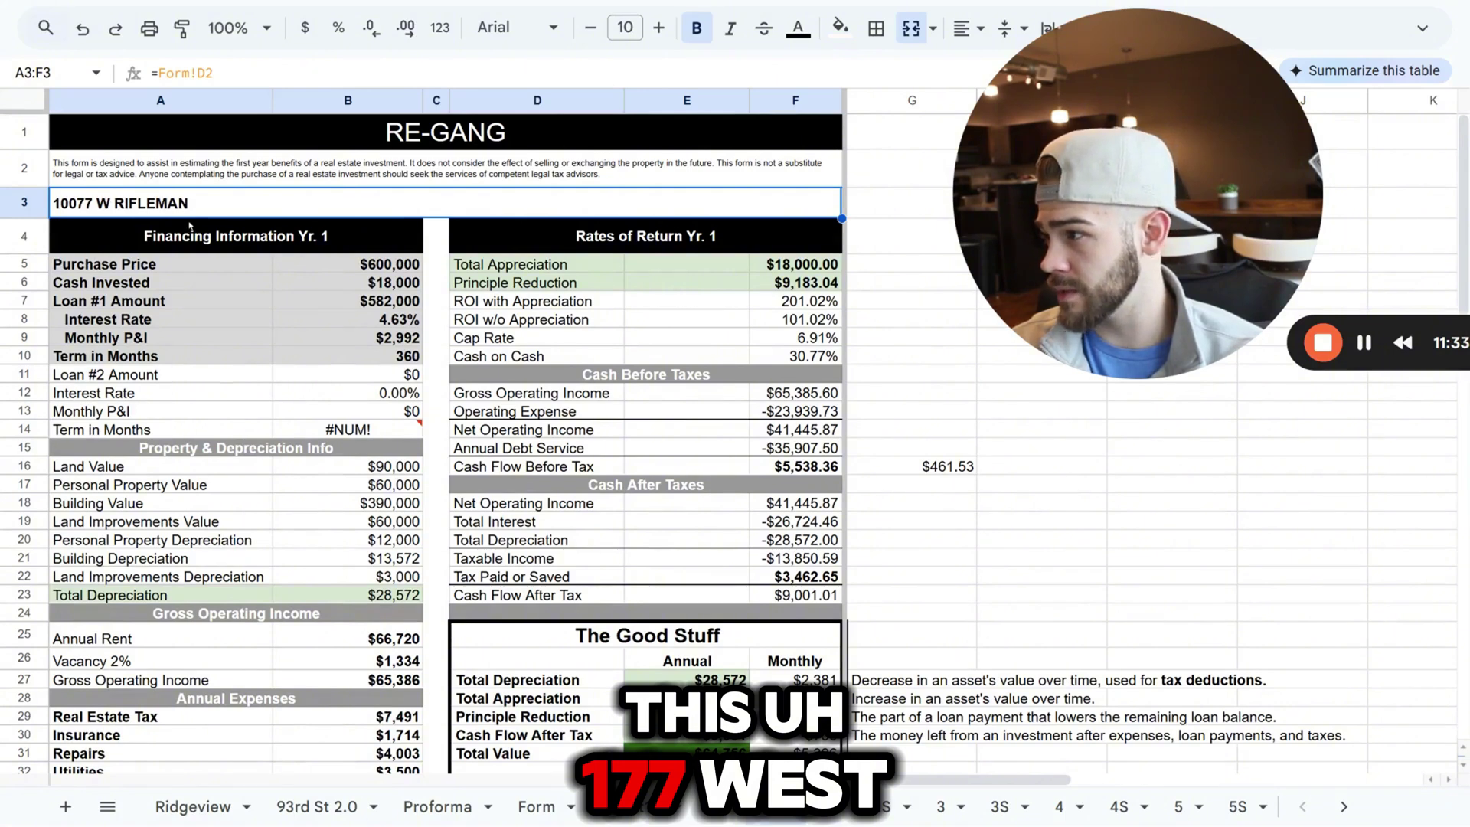
{"action": "scroll", "coordinate": [564, 411], "scroll_direction": "down", "scroll_amount": 3}
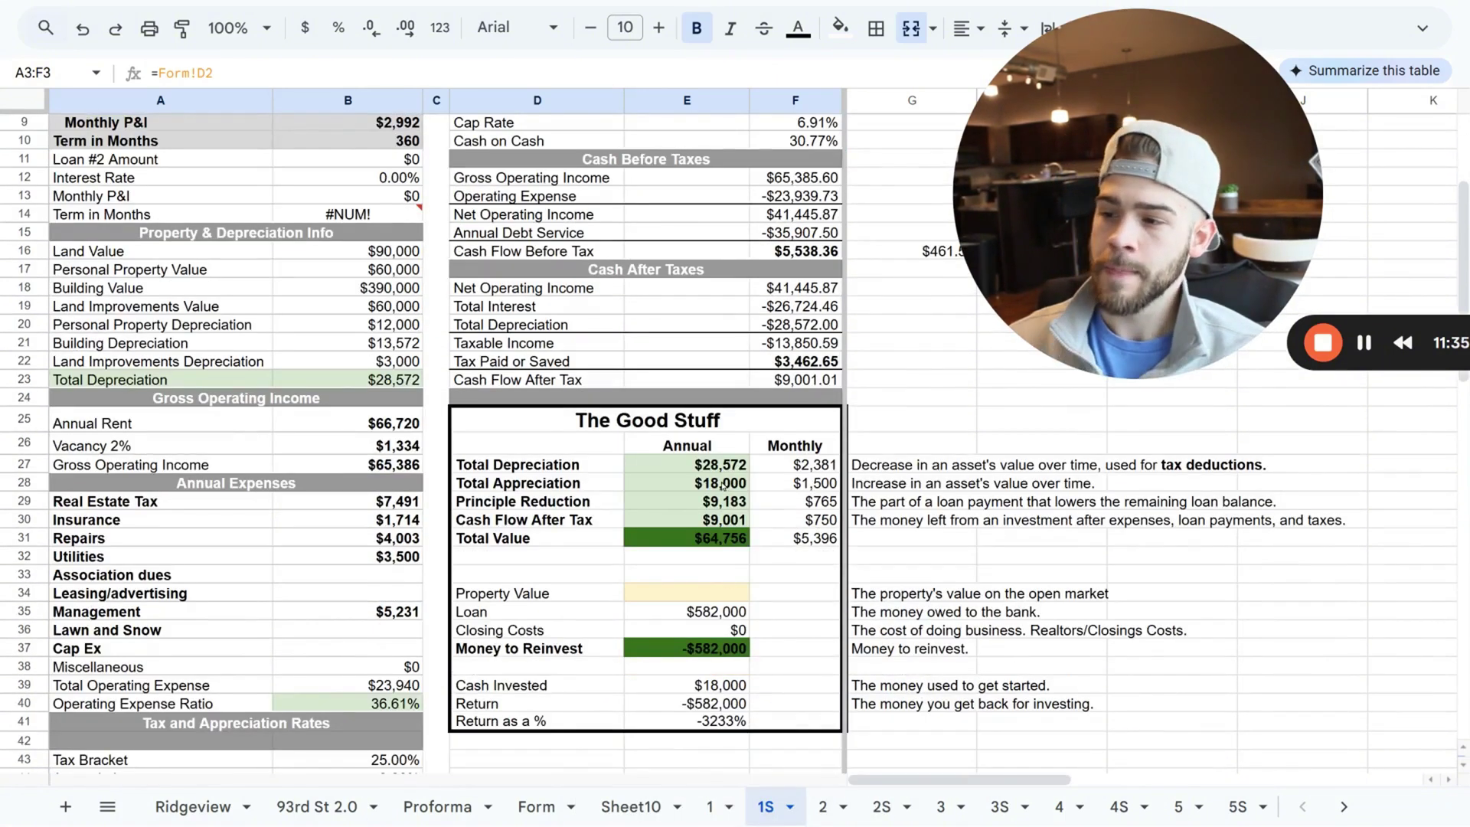
{"action": "double_click", "coordinate": [699, 590]}
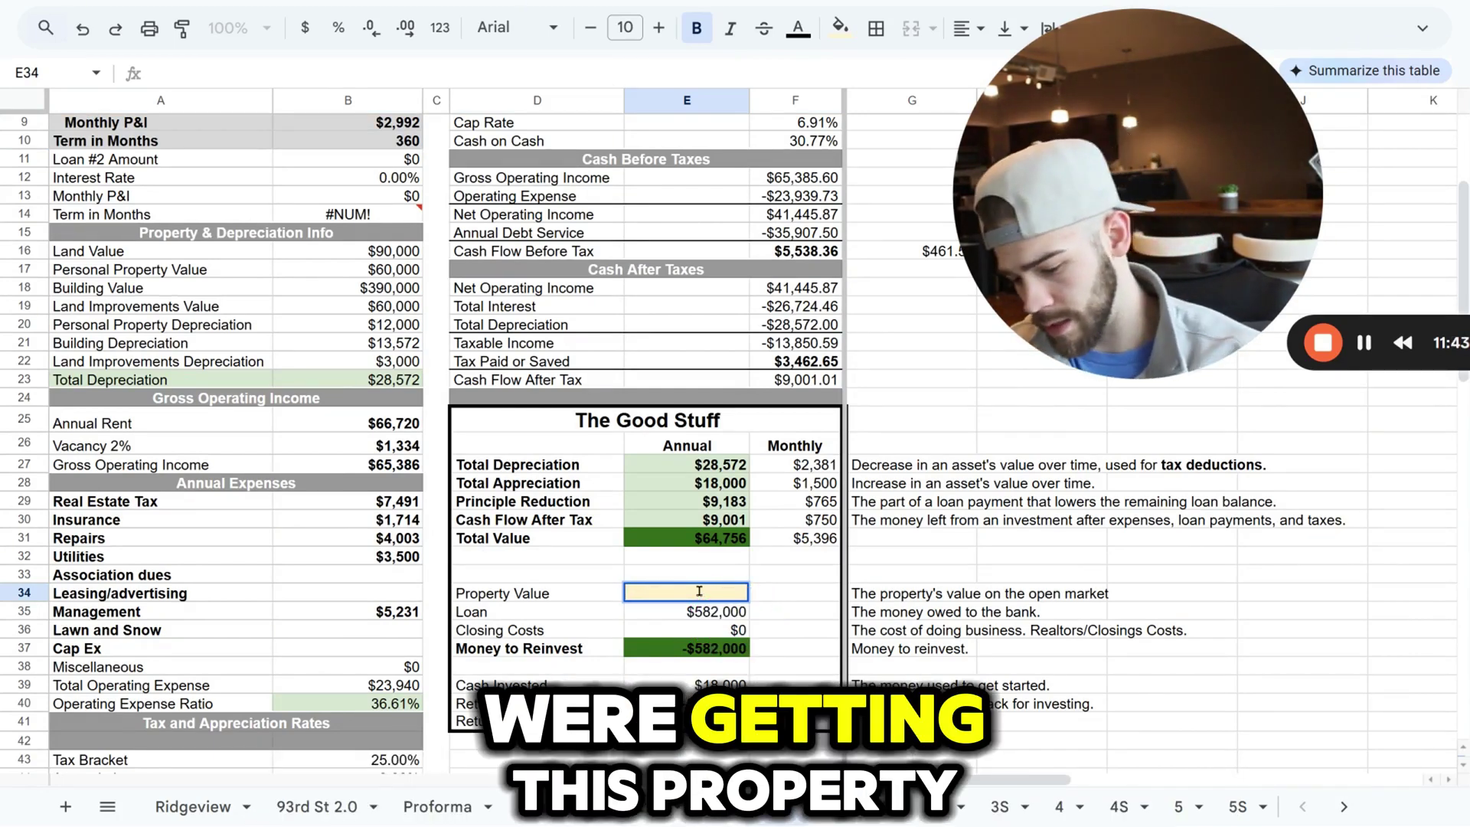
{"action": "type", "text": "850,000"}
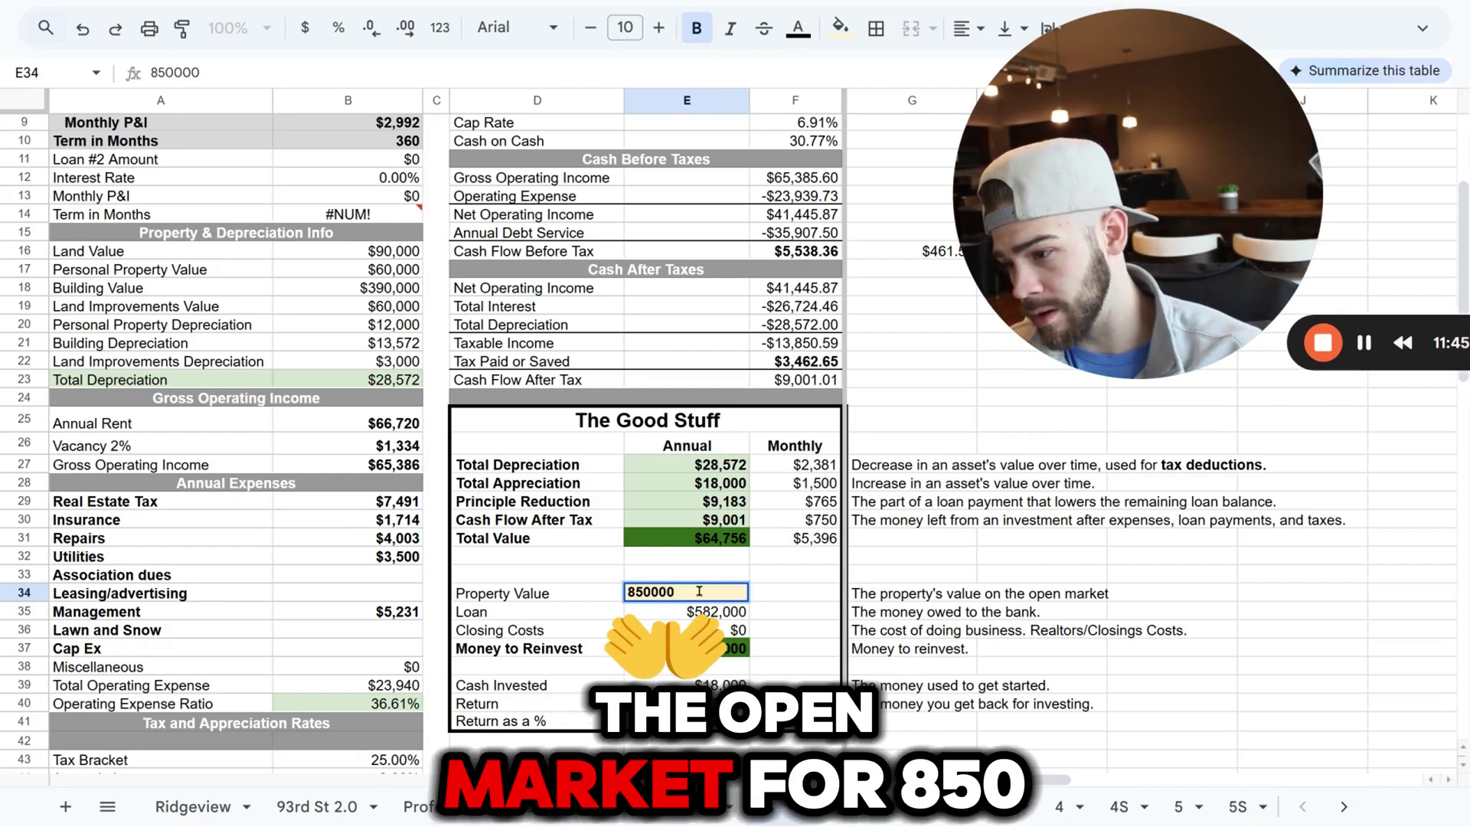
{"action": "key", "text": "Return"}
Review the loan balance against the property value in The Good Stuff.
{"action": "scroll", "coordinate": [816, 546], "scroll_direction": "down", "scroll_amount": 2}
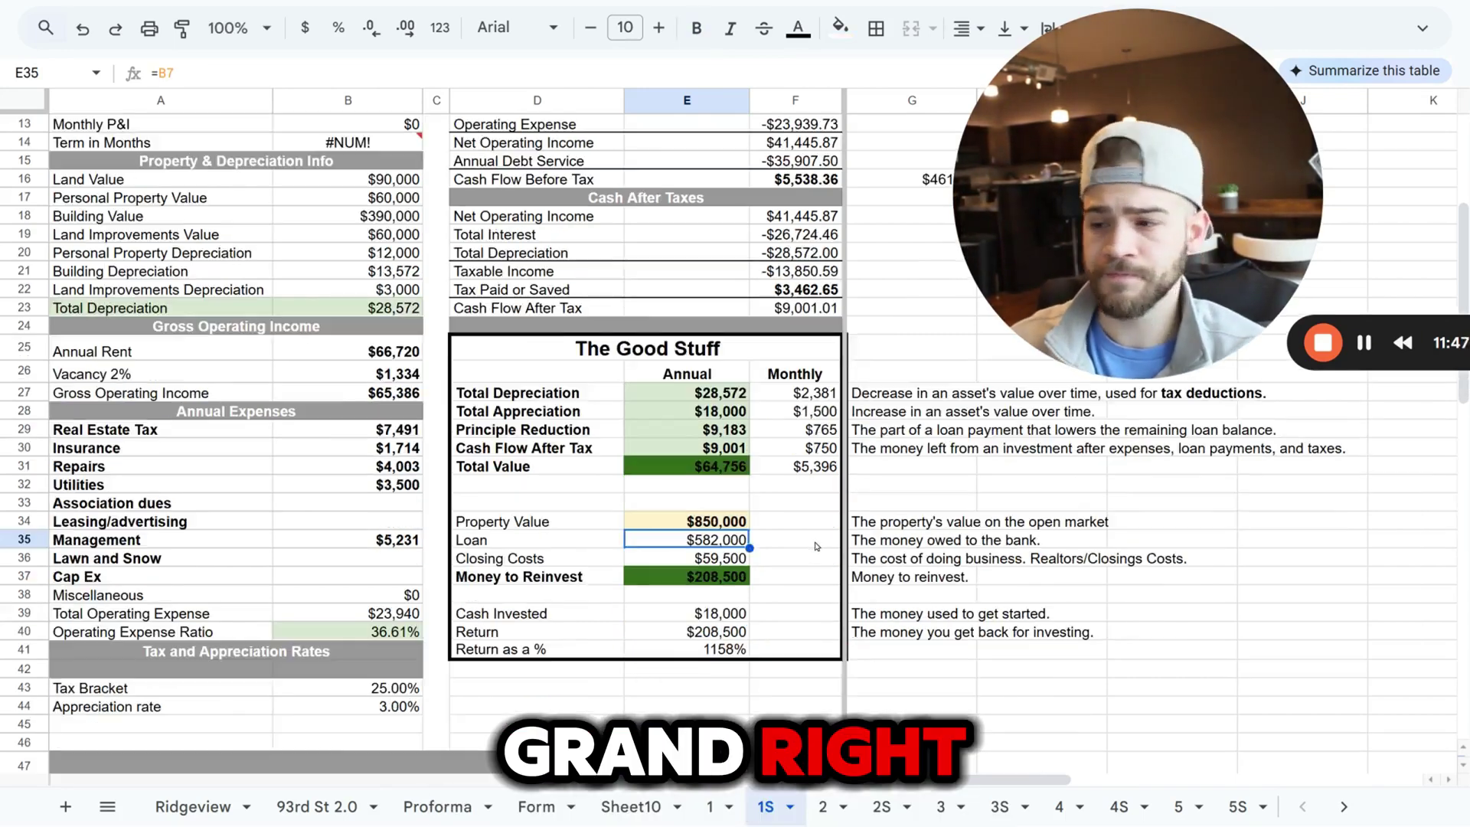
{"action": "left_click_drag", "start_coordinate": [544, 545], "coordinate": [688, 540]}
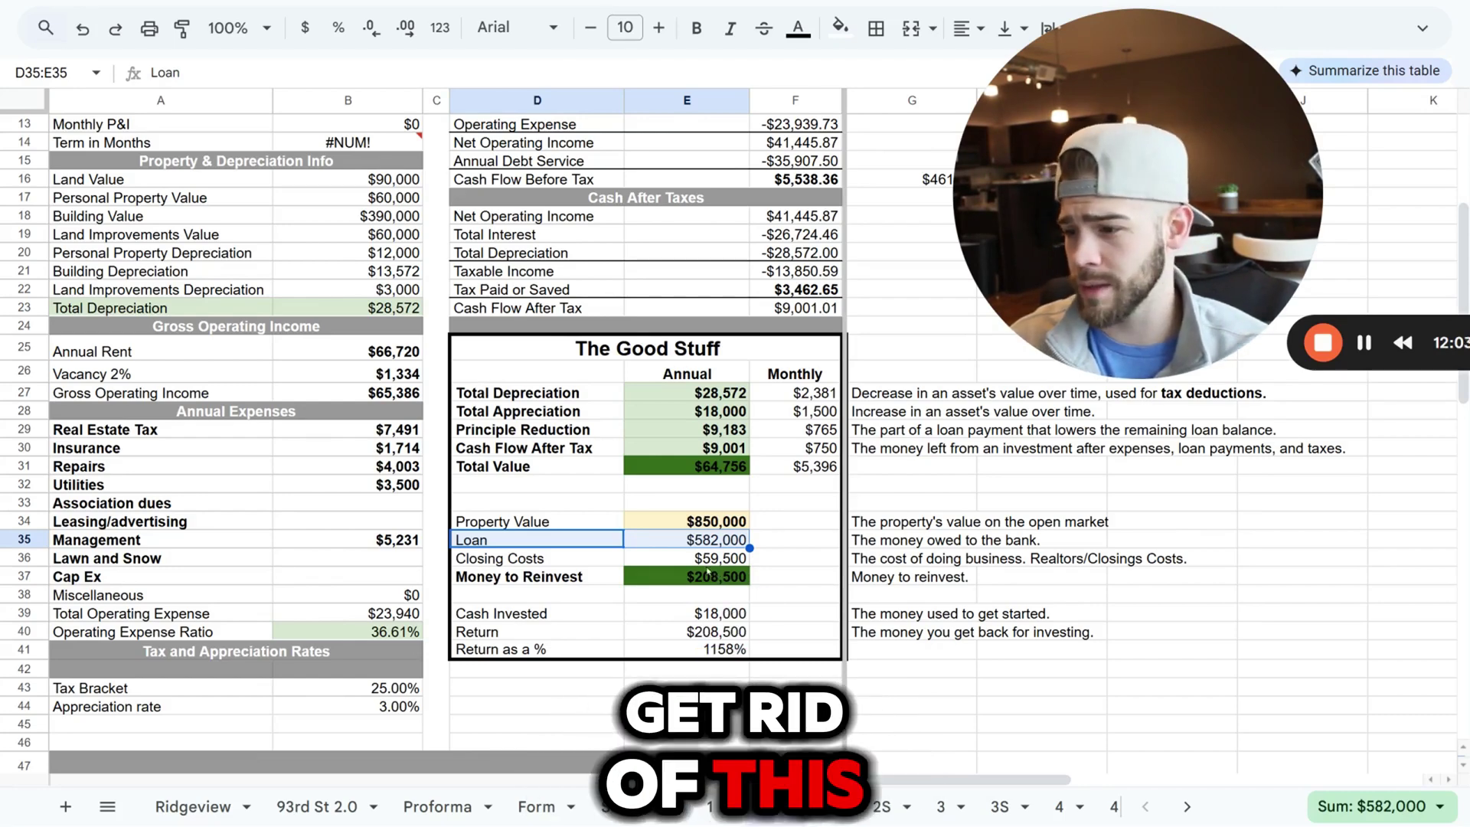
{"action": "left_click", "coordinate": [709, 527]}
{"action": "key", "text": "Down"}
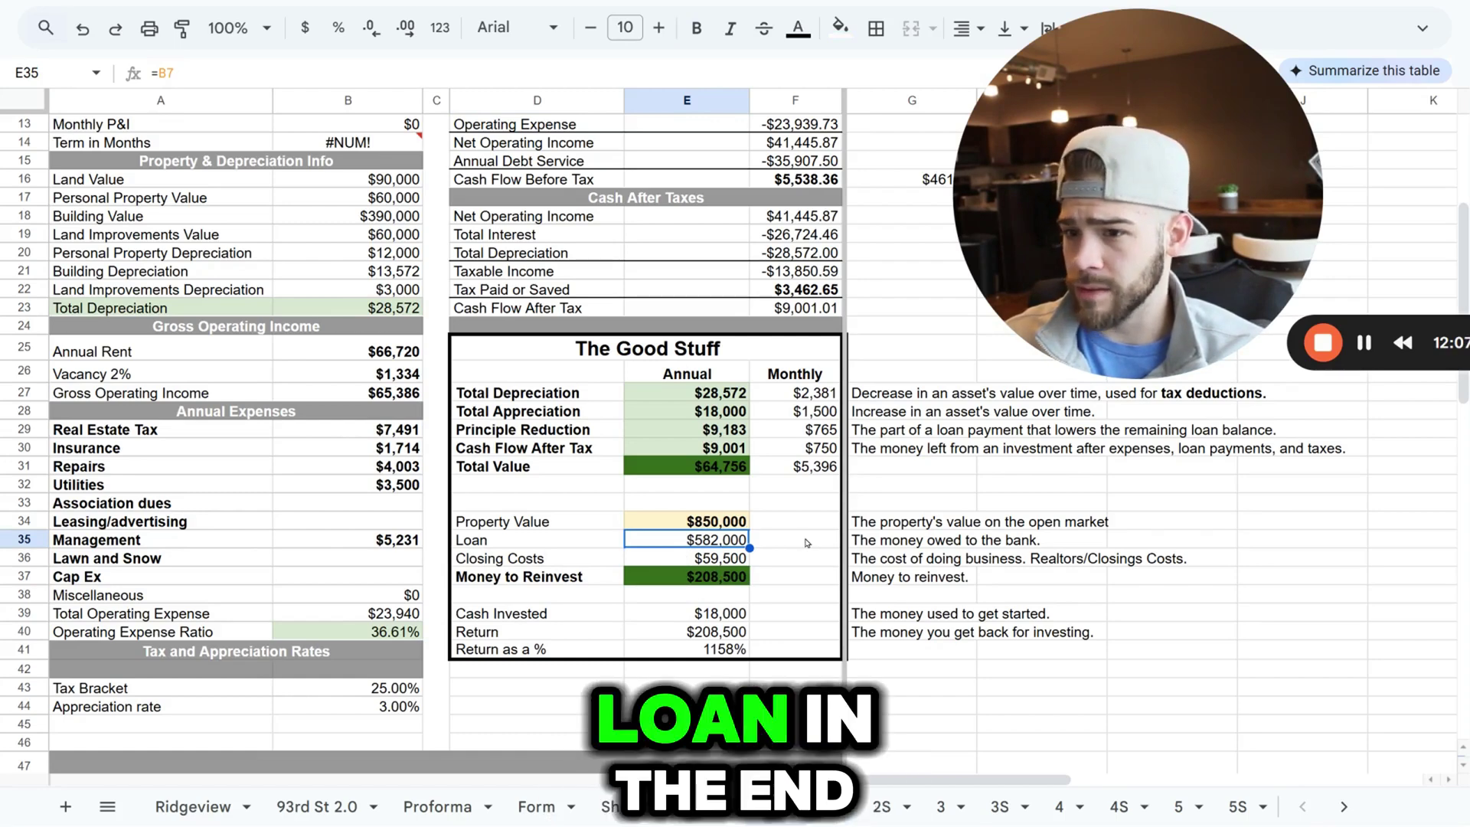
Inspect the Closing Costs formula and its note about realtor and closing costs, leaving the percentage as it is.
{"action": "left_click", "coordinate": [553, 565]}
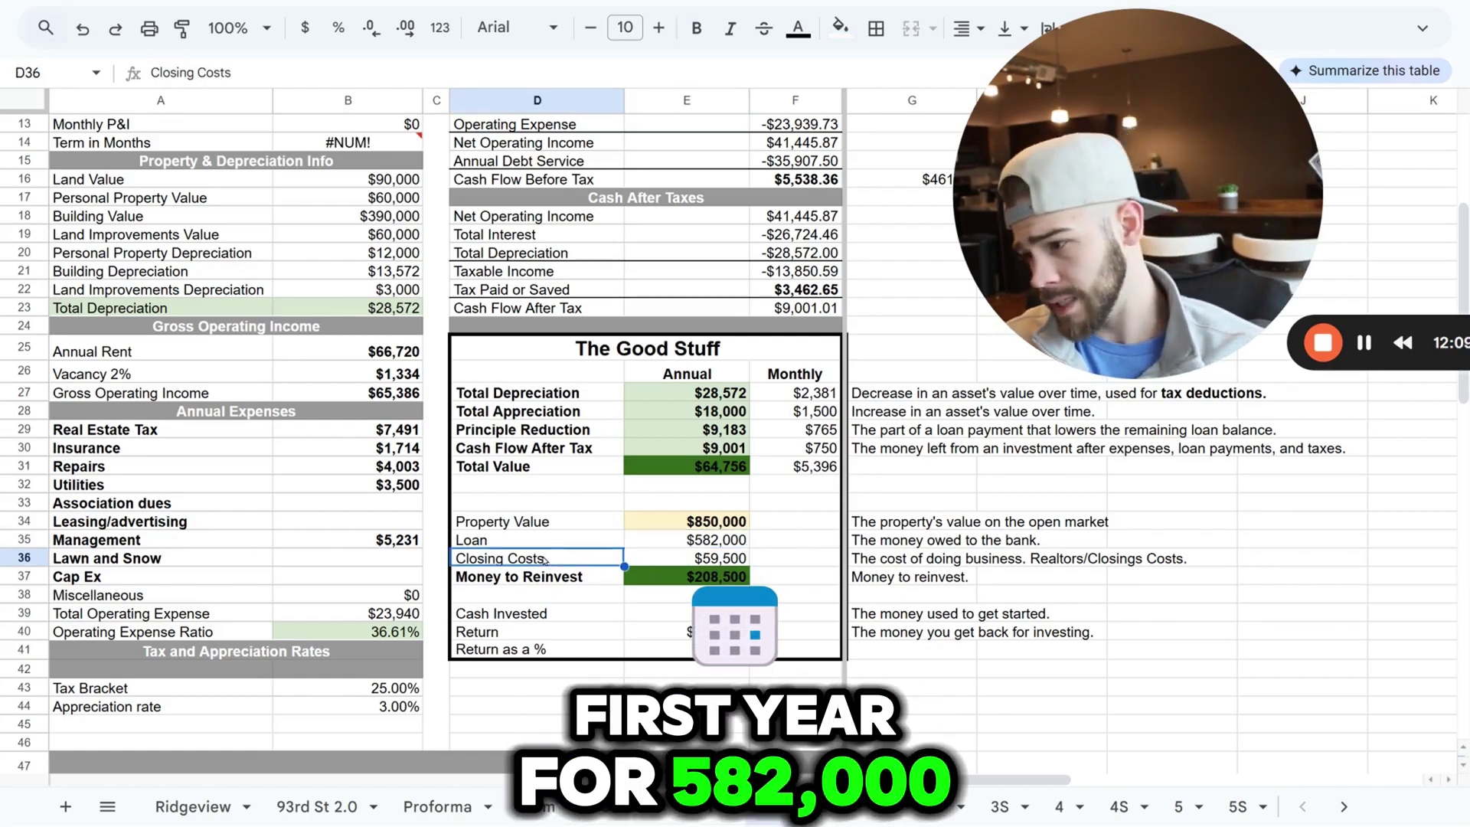
{"action": "key", "text": "Right"}
{"action": "double_click", "coordinate": [686, 558]}
{"action": "left_click_drag", "start_coordinate": [681, 558], "coordinate": [691, 558]}
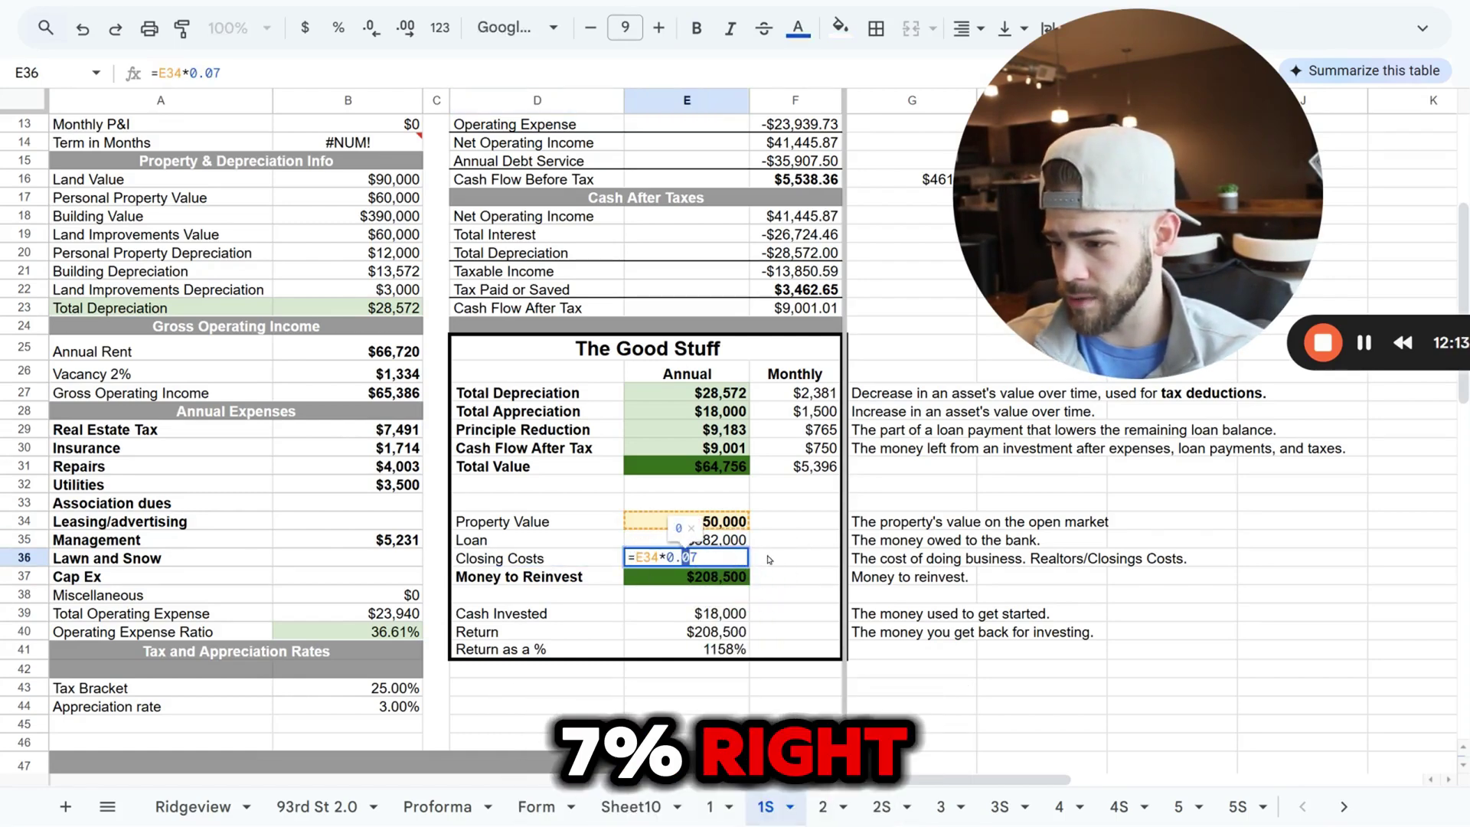
{"action": "left_click", "coordinate": [969, 559]}
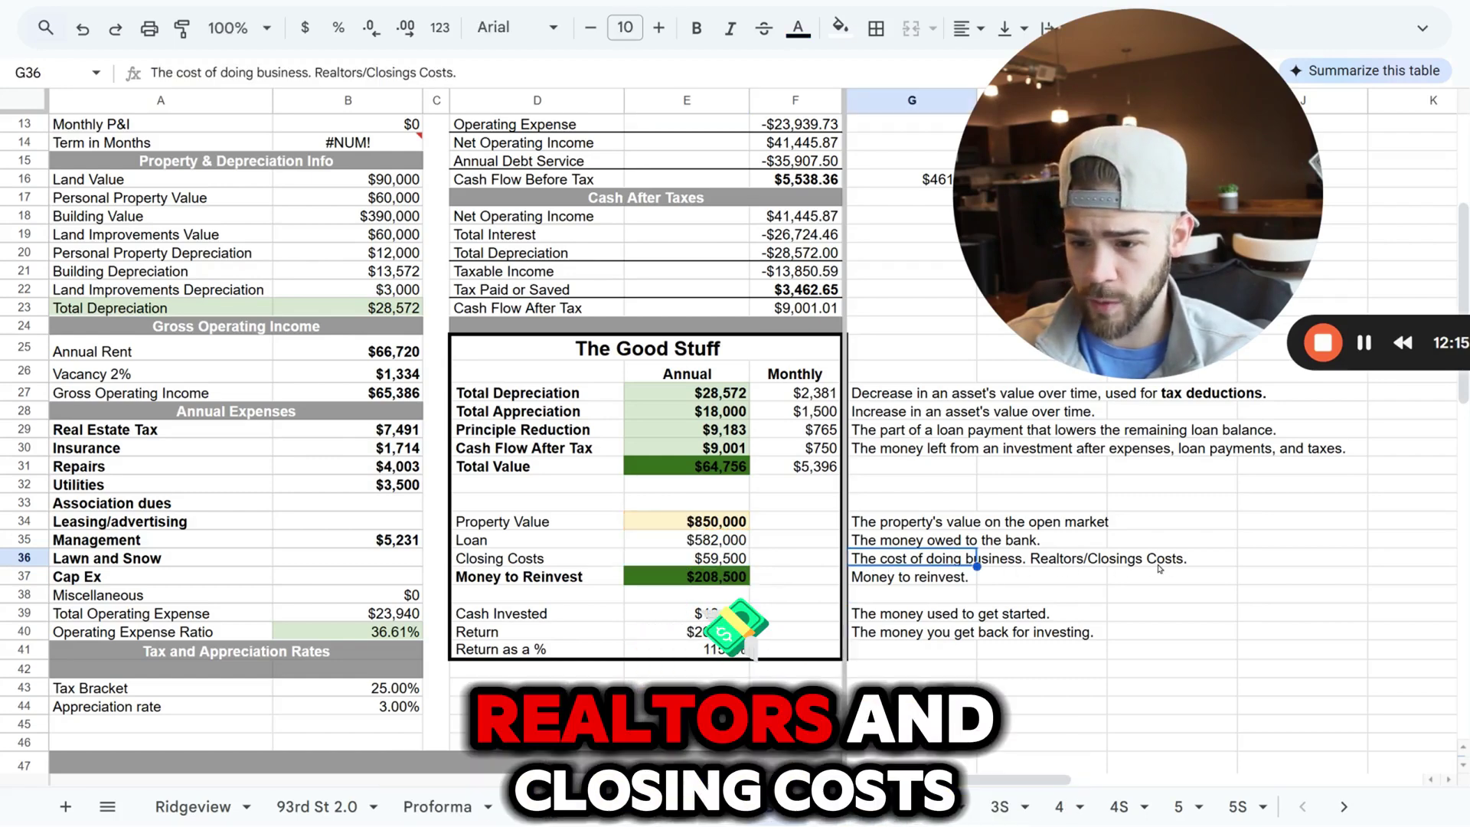
{"action": "key", "text": "Left"}
{"action": "key", "text": "Left"}
{"action": "double_click", "coordinate": [735, 557]}
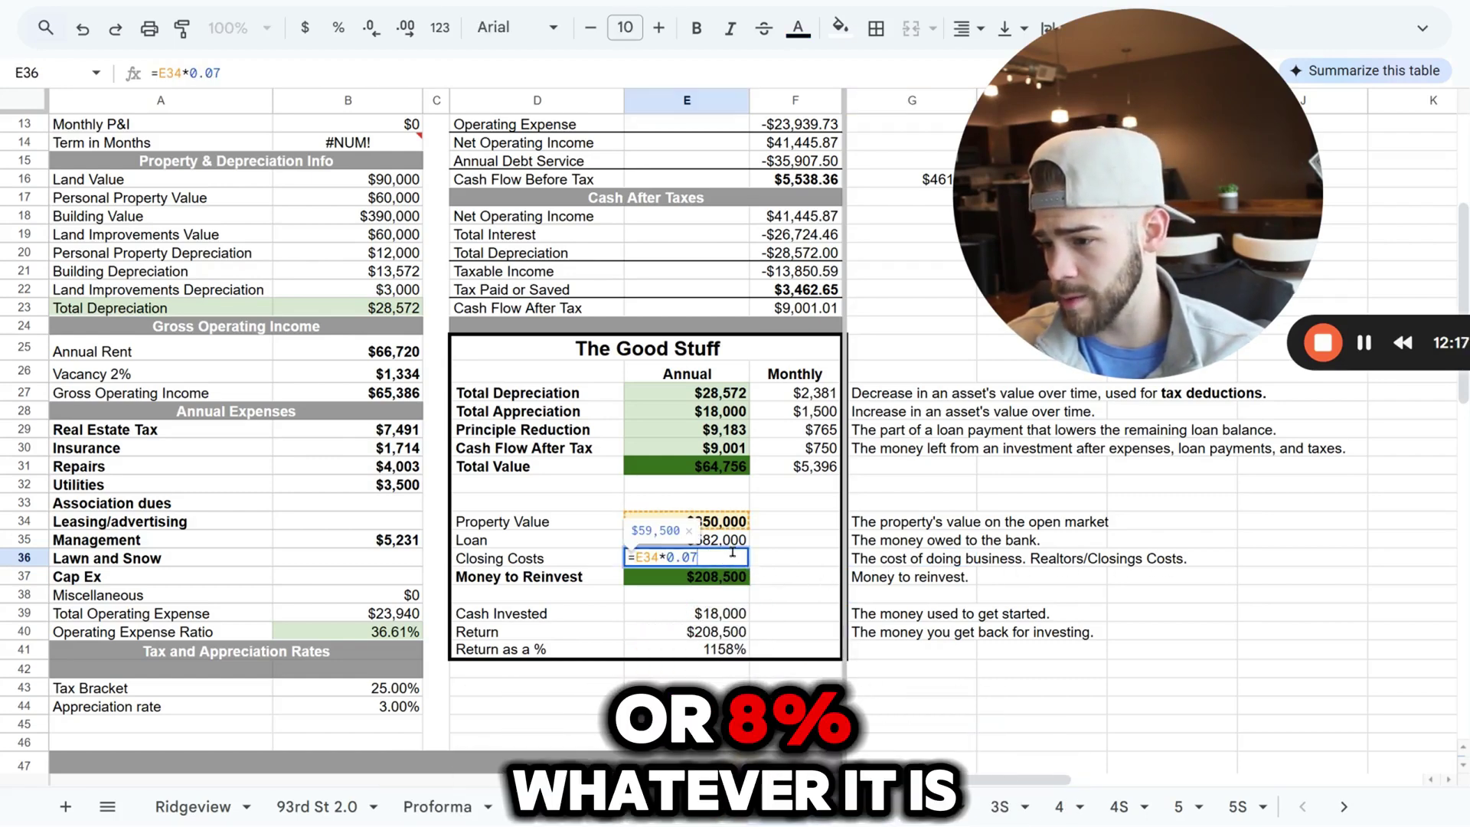
{"action": "left_click", "coordinate": [792, 559]}
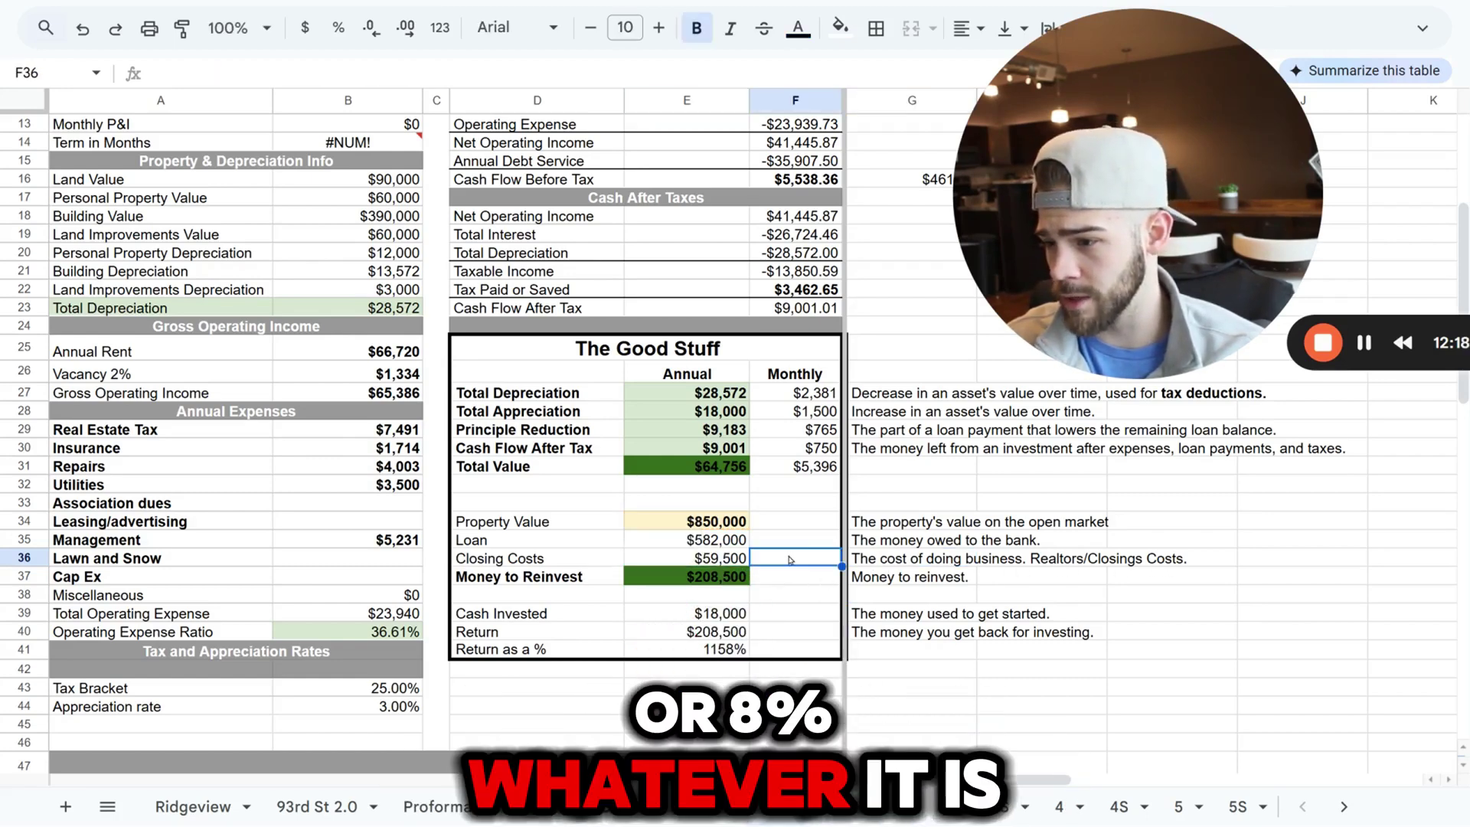
Examine the Money to Reinvest result and the Cash Invested amount in The Good Stuff.
{"action": "left_click", "coordinate": [695, 576]}
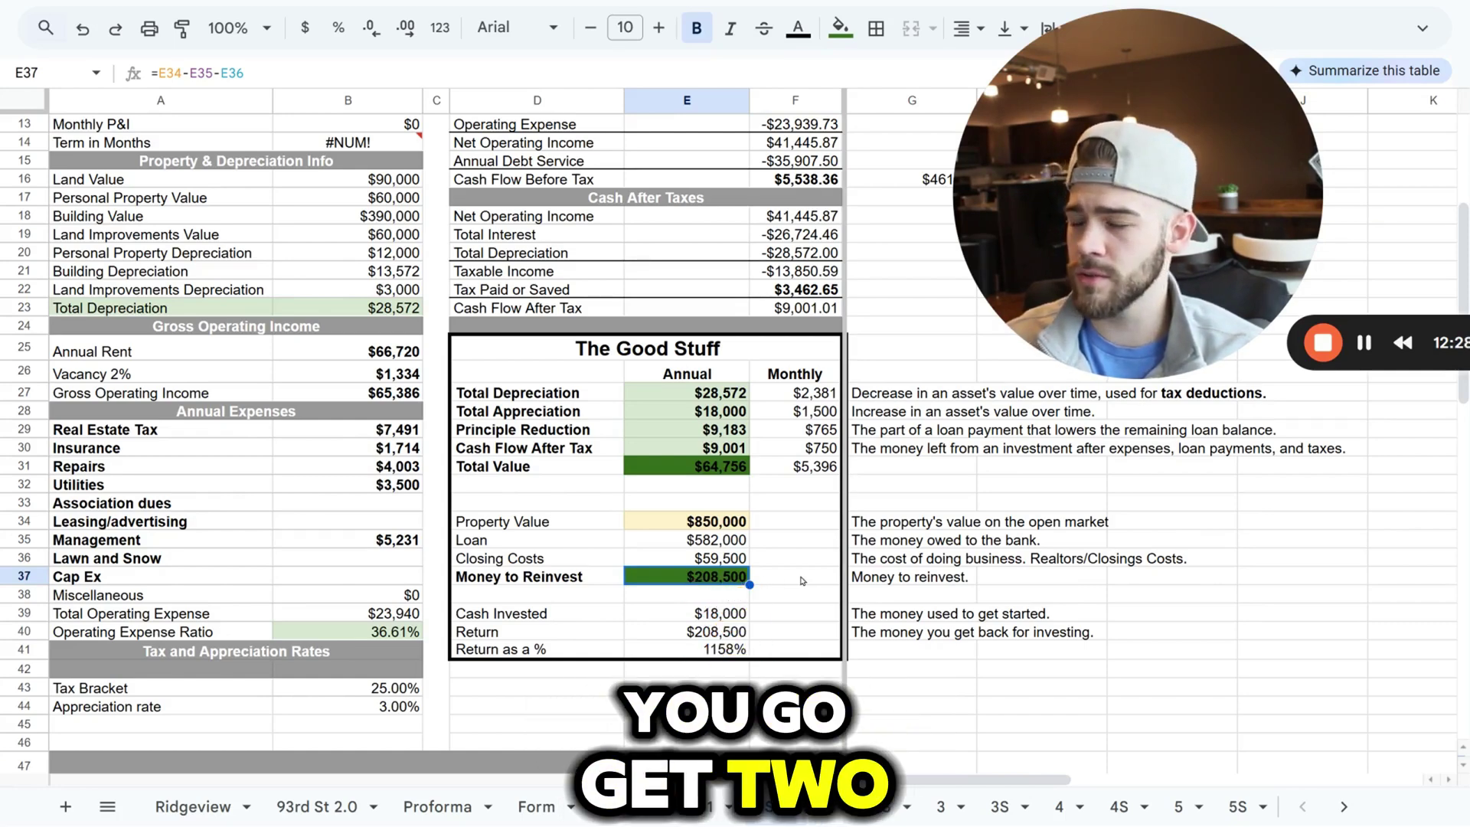
{"action": "scroll", "coordinate": [788, 577], "scroll_direction": "down", "scroll_amount": 2}
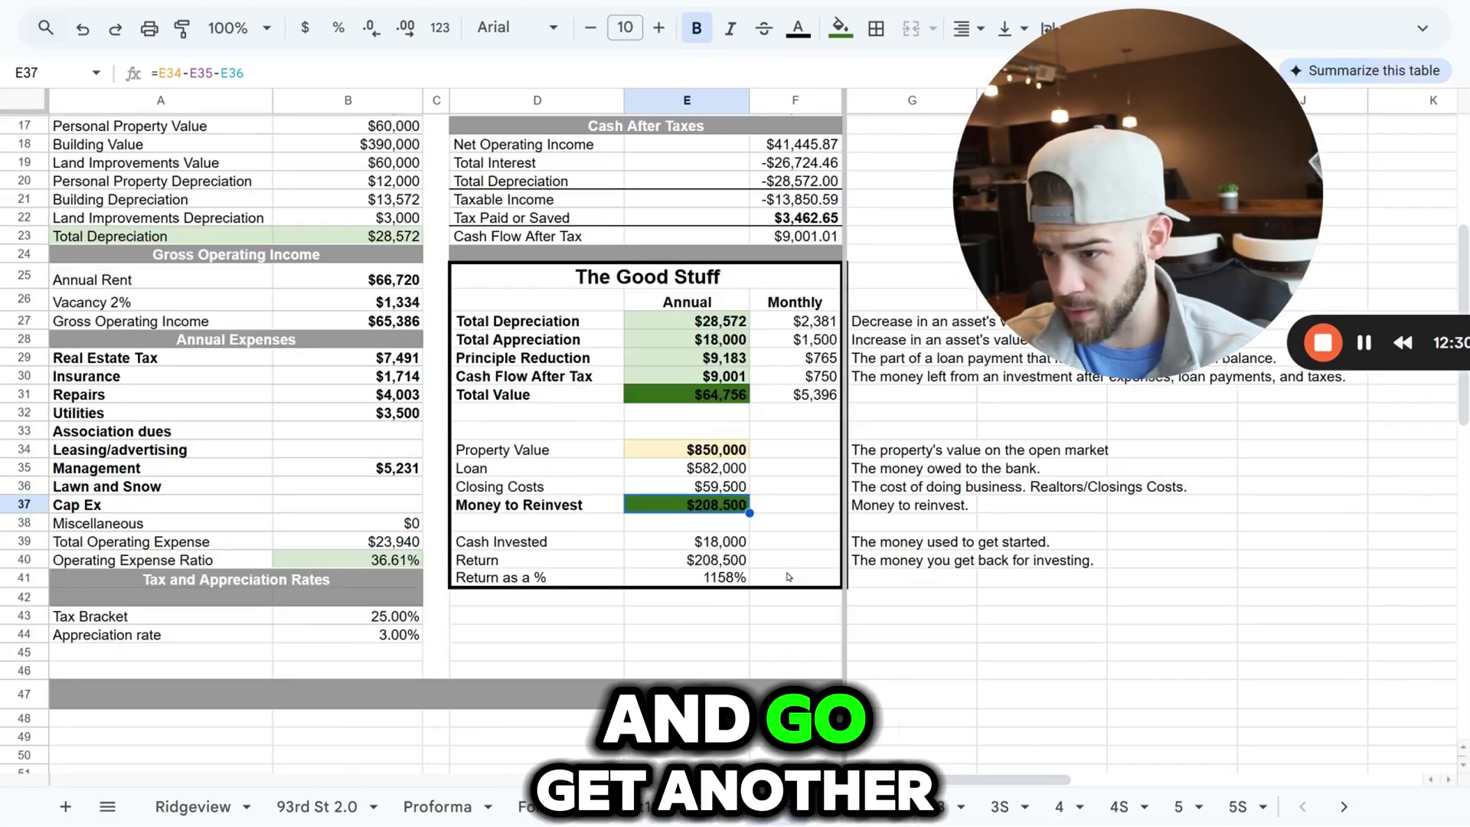
{"action": "scroll", "coordinate": [623, 618], "scroll_direction": "up", "scroll_amount": 2}
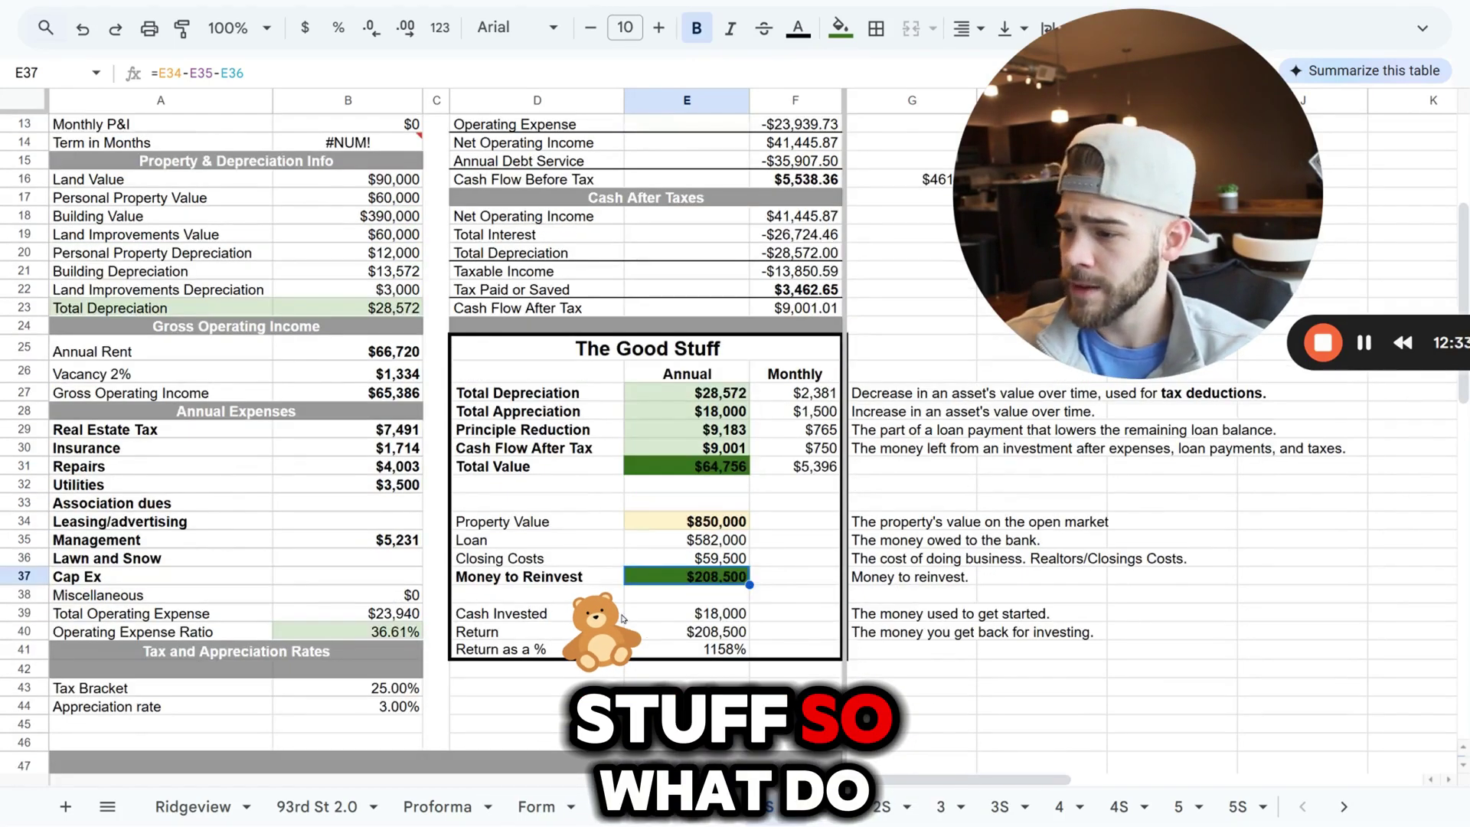
{"action": "left_click", "coordinate": [616, 613]}
{"action": "left_click", "coordinate": [712, 613]}
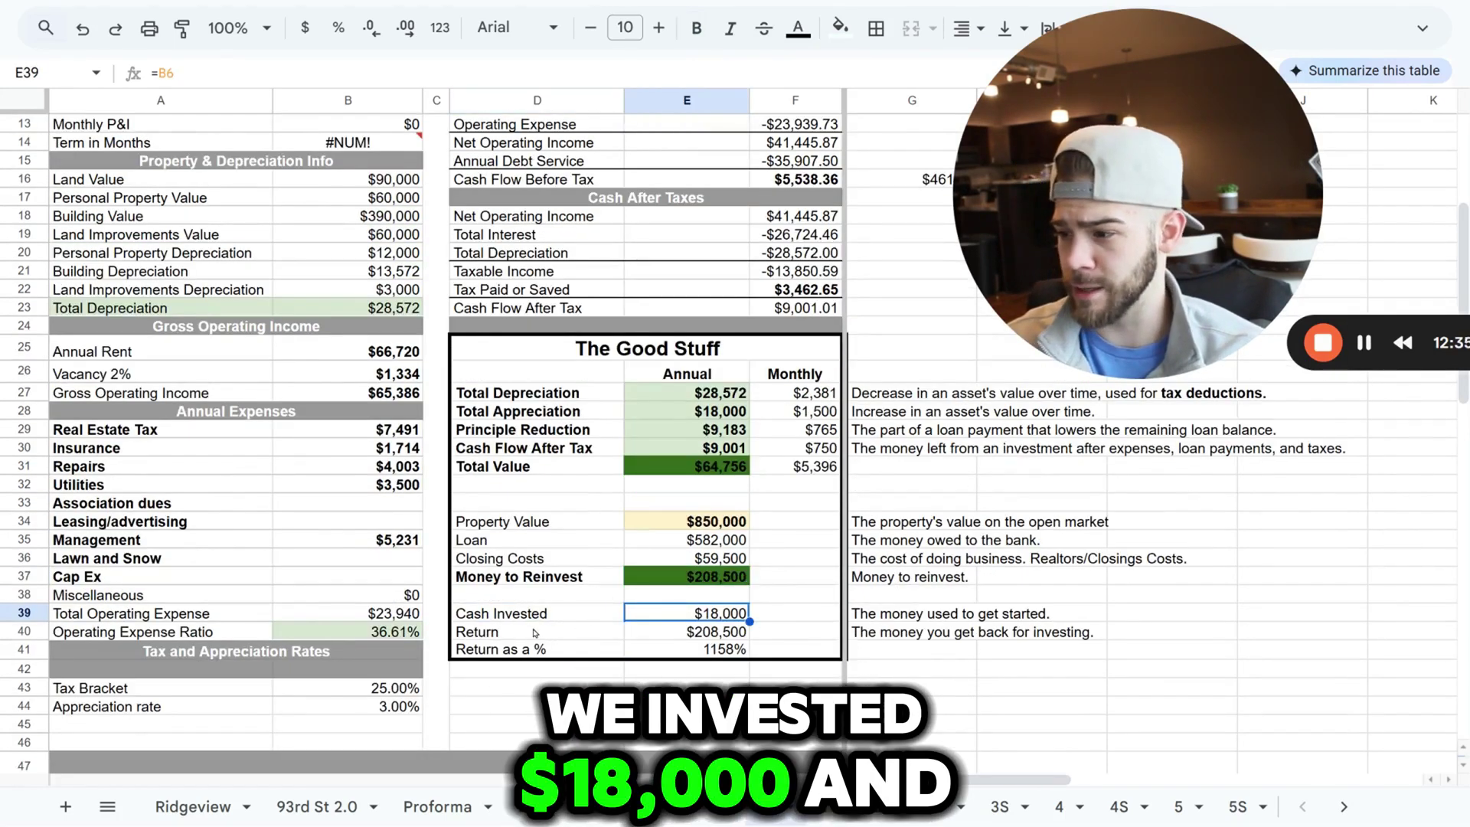
Examine the Return and Return as a % cells in The Good Stuff and compare them with the Cash Invested amount.
{"action": "left_click", "coordinate": [693, 632]}
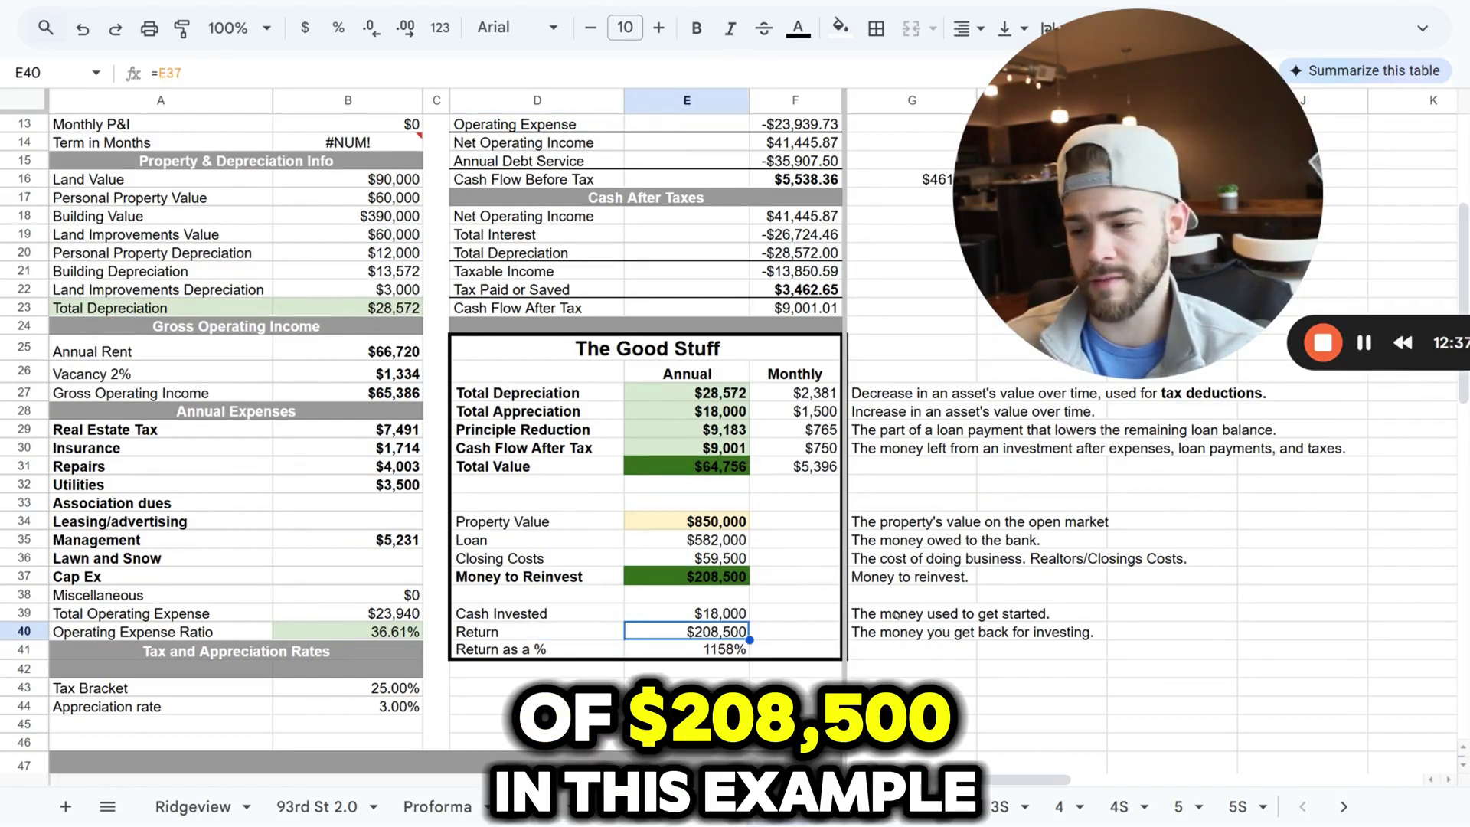
{"action": "left_click", "coordinate": [526, 656]}
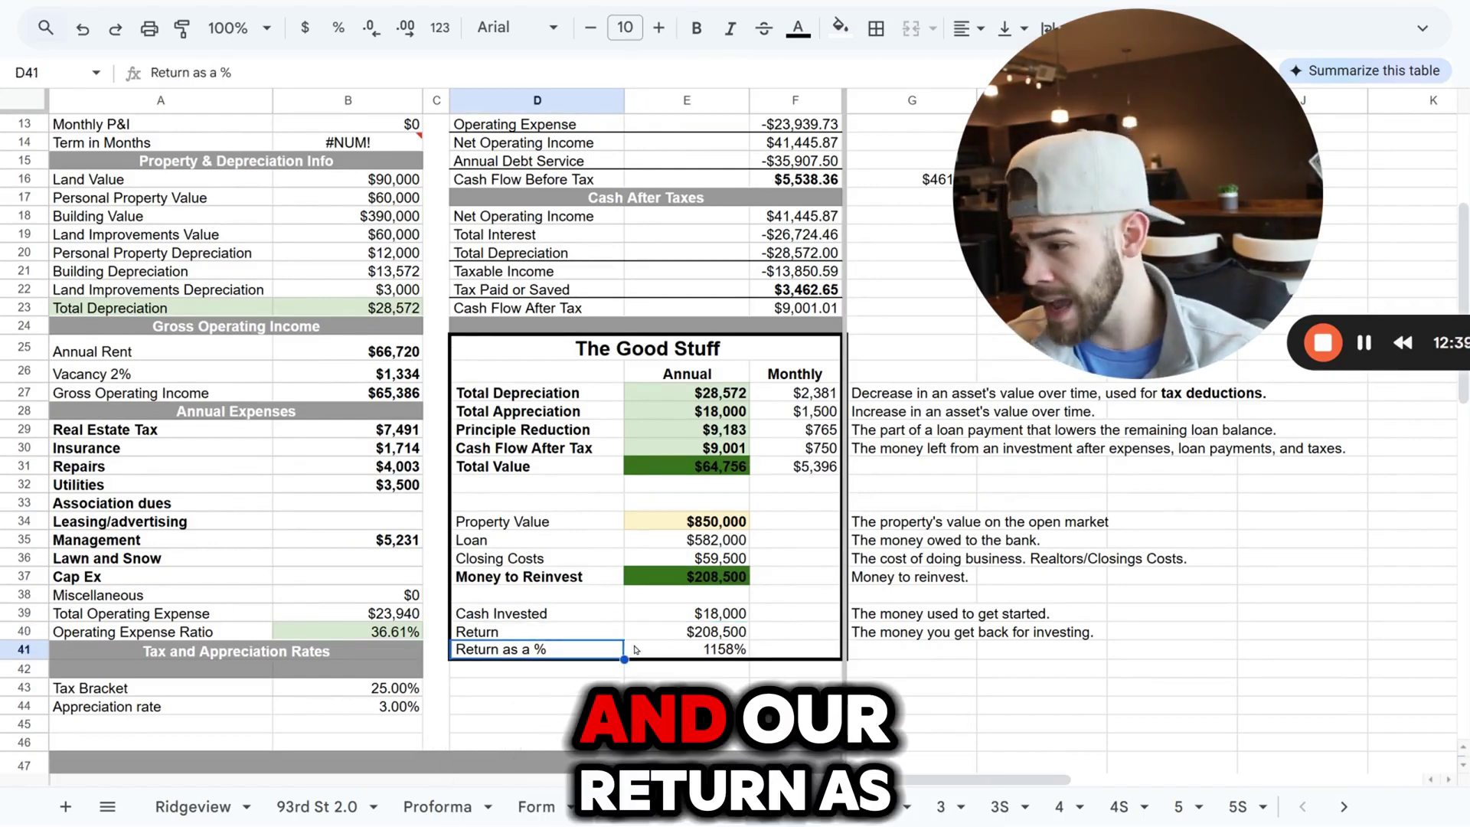
{"action": "left_click", "coordinate": [680, 651]}
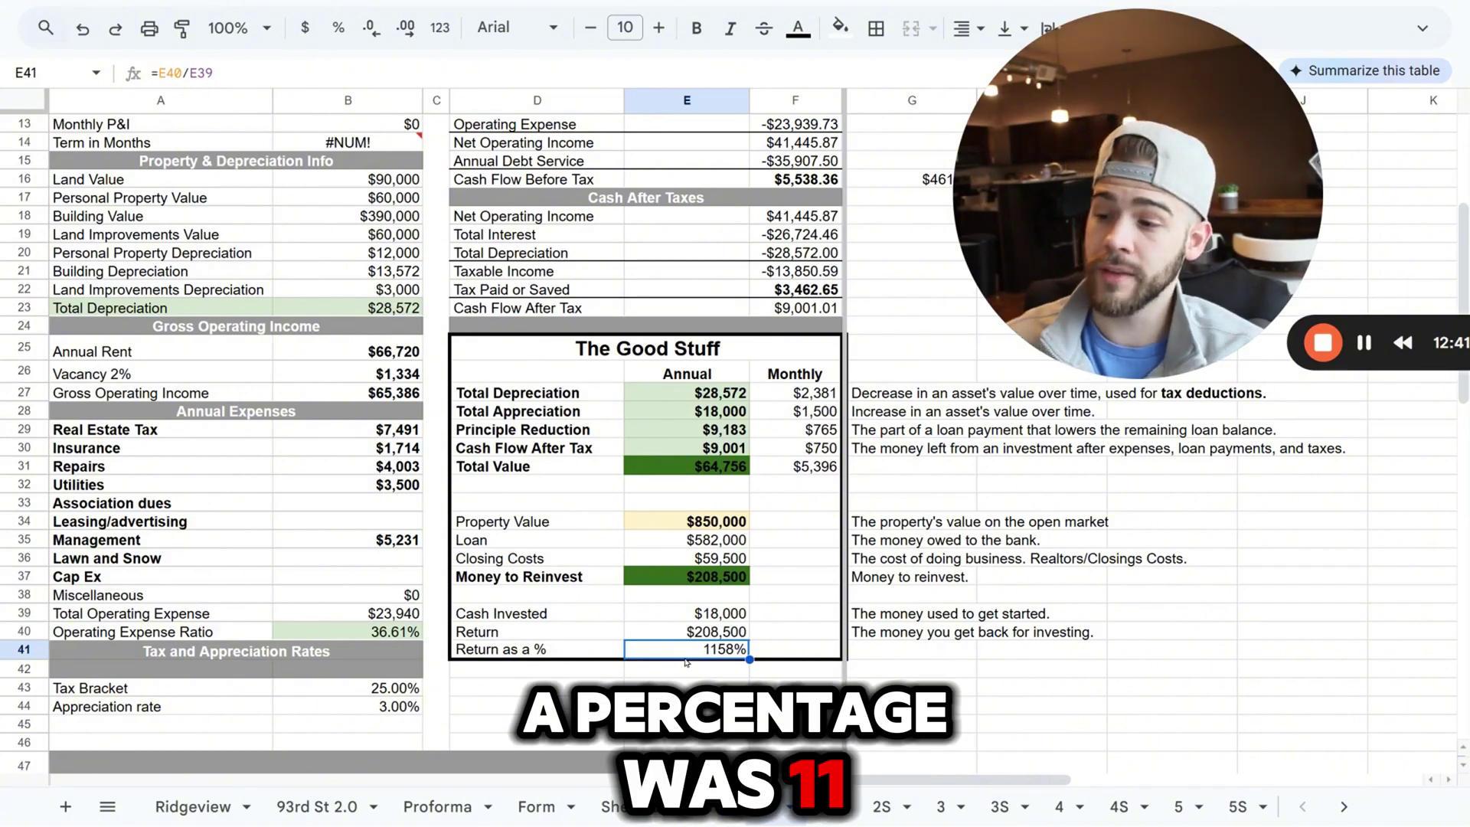
{"action": "left_click", "coordinate": [686, 613]}
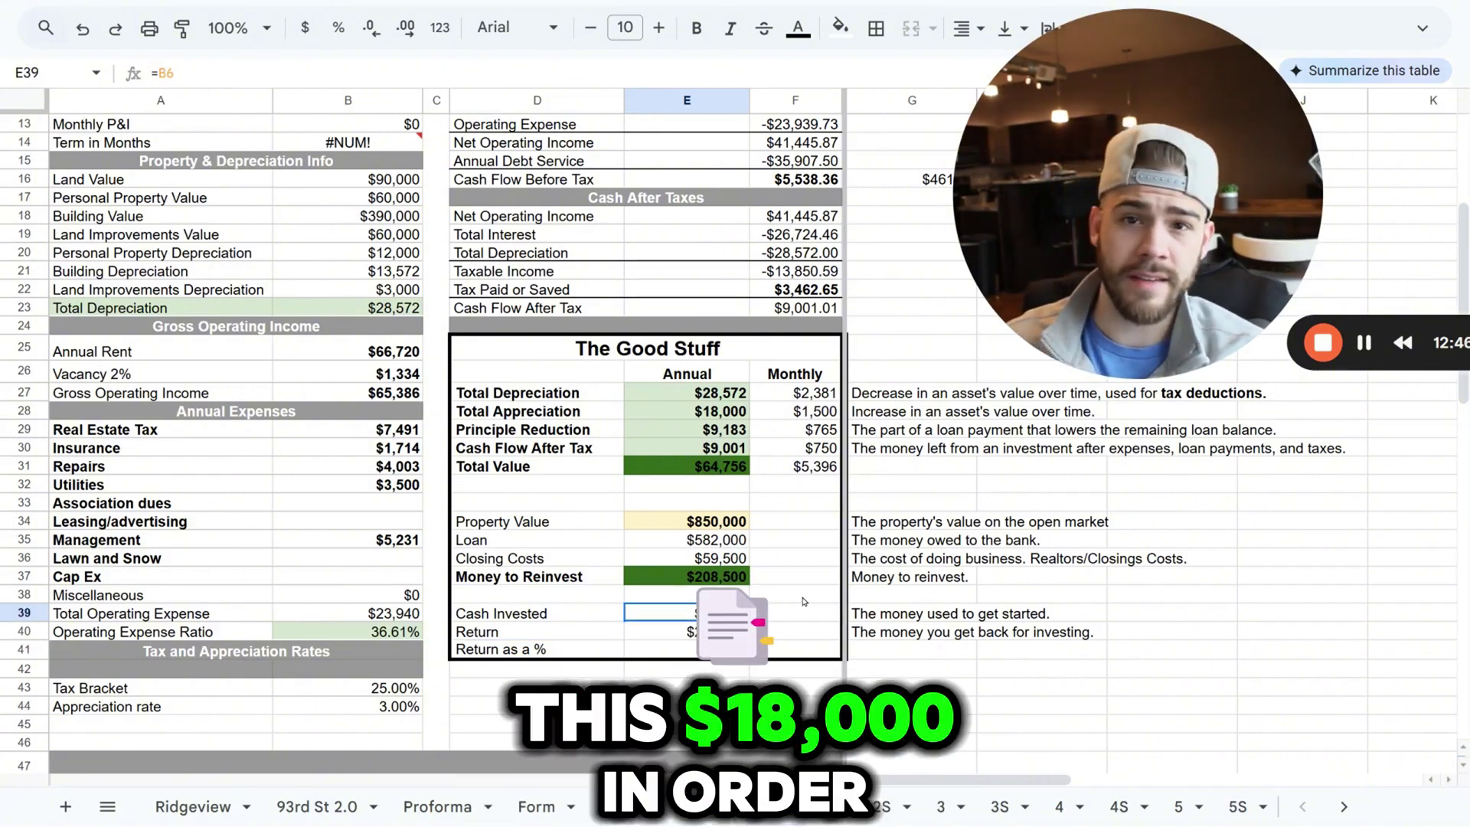
{"action": "left_click", "coordinate": [712, 632]}
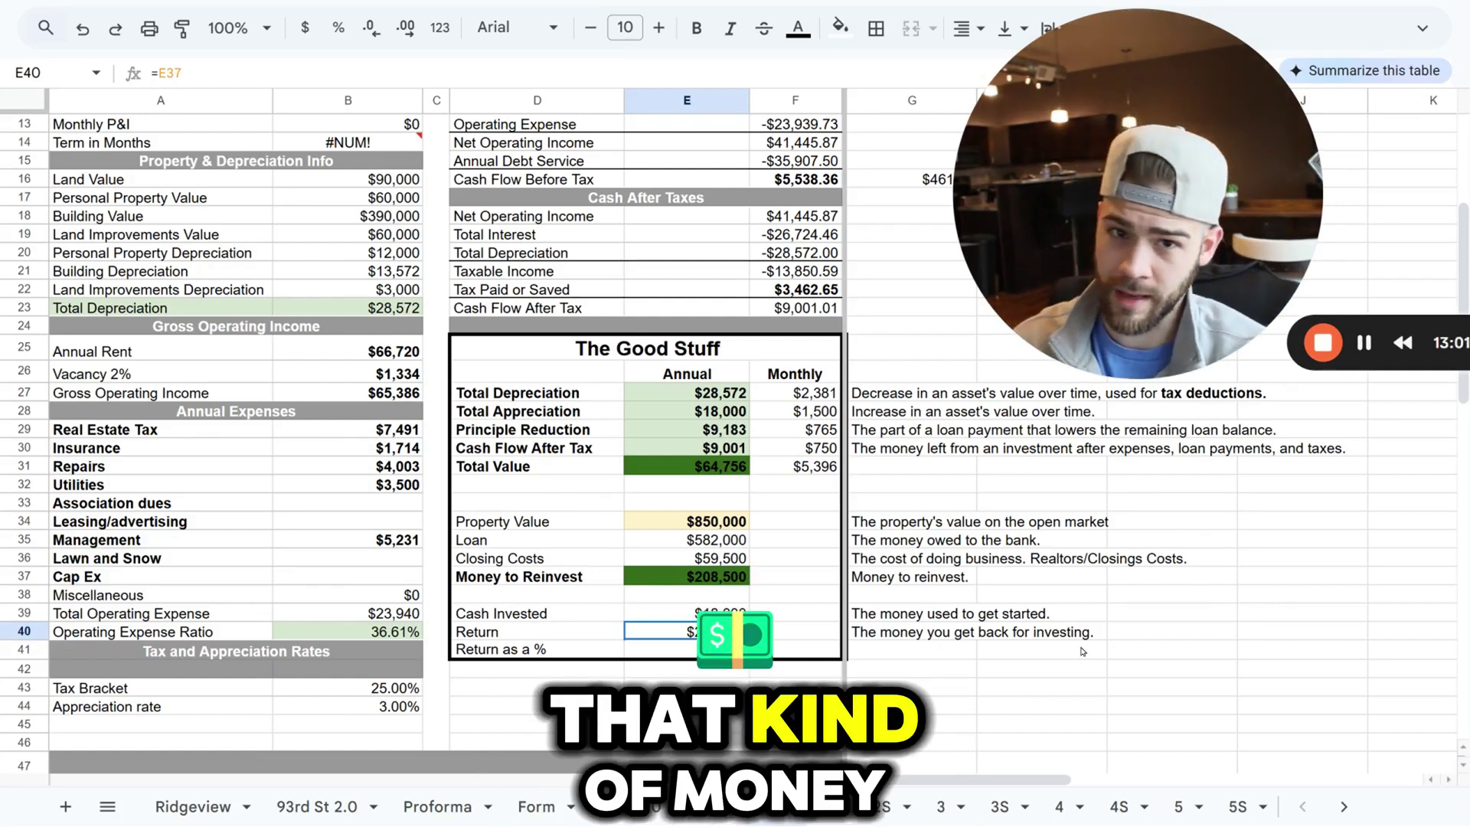
Review the whole analysis sheet and highlight the explanatory notes beside The Good Stuff in G27:G40.
{"action": "scroll", "coordinate": [724, 560], "scroll_direction": "up", "scroll_amount": 4}
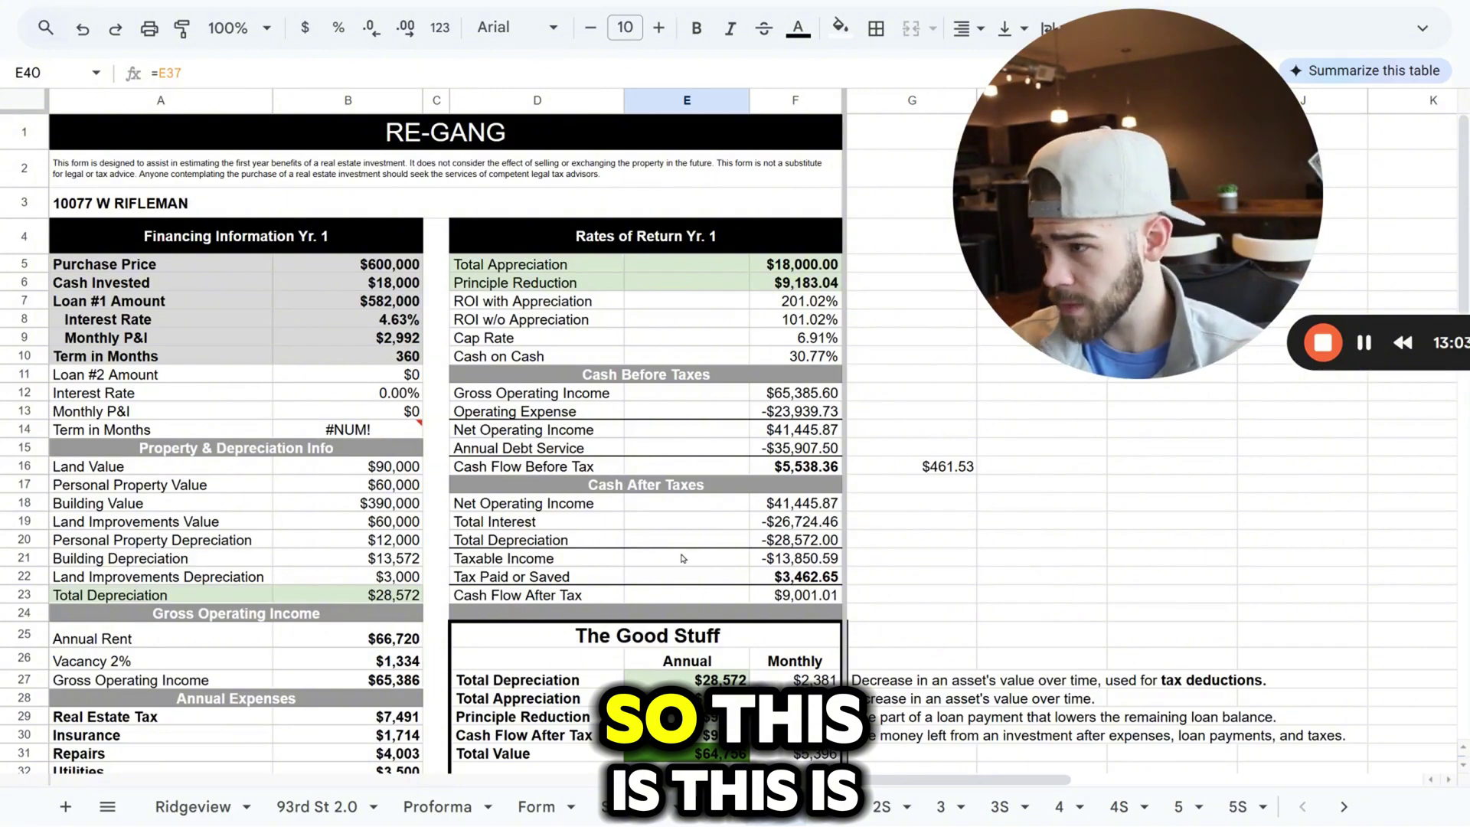
{"action": "scroll", "coordinate": [681, 505], "scroll_direction": "down", "scroll_amount": 3}
{"action": "scroll", "coordinate": [596, 485], "scroll_direction": "up", "scroll_amount": 3}
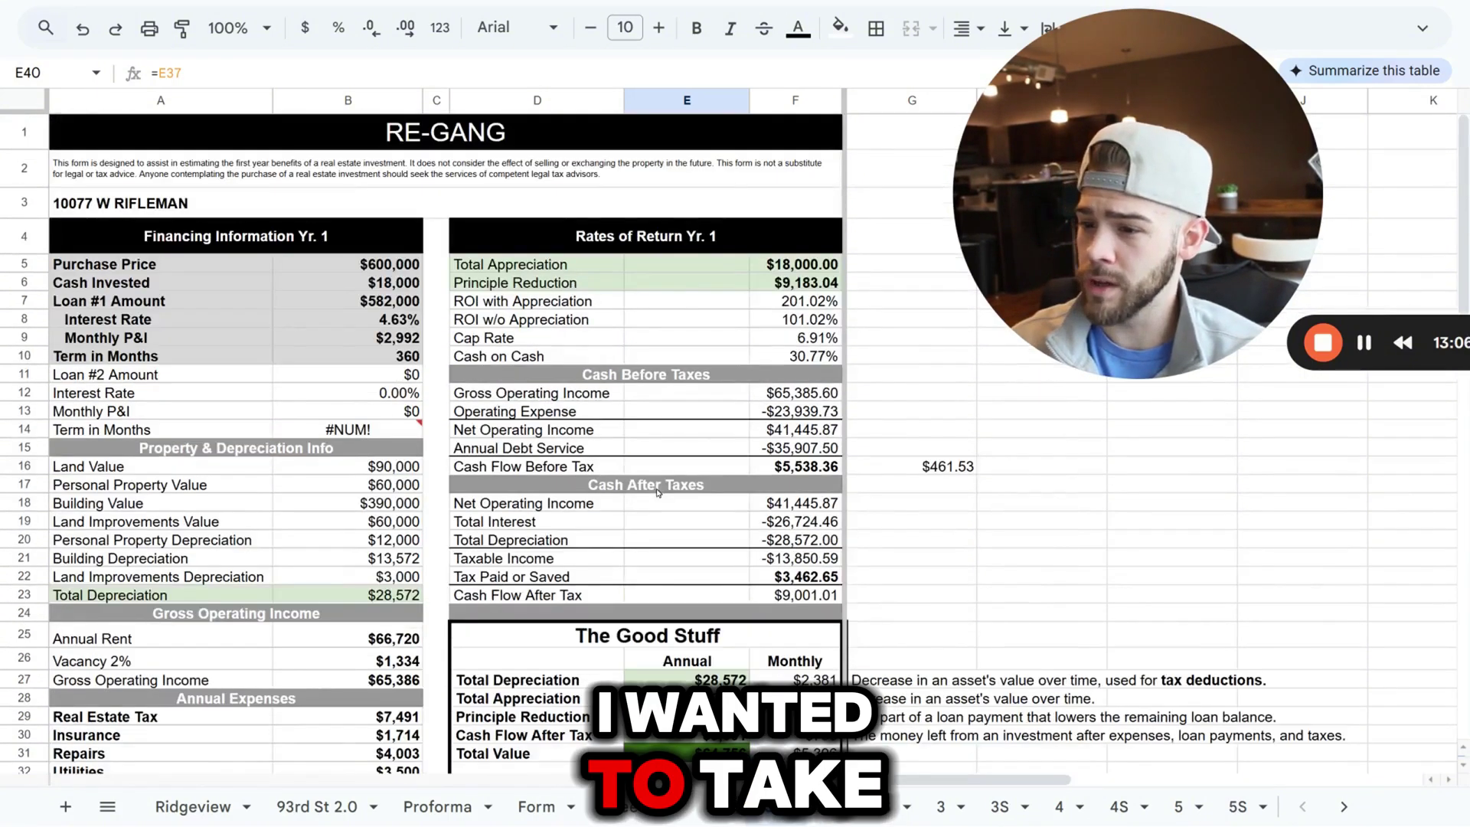
{"action": "scroll", "coordinate": [1009, 425], "scroll_direction": "down", "scroll_amount": 4}
{"action": "left_click_drag", "start_coordinate": [911, 393], "coordinate": [911, 632]}
{"action": "scroll", "coordinate": [575, 564], "scroll_direction": "up", "scroll_amount": 4}
{"action": "scroll", "coordinate": [414, 519], "scroll_direction": "down", "scroll_amount": 5}
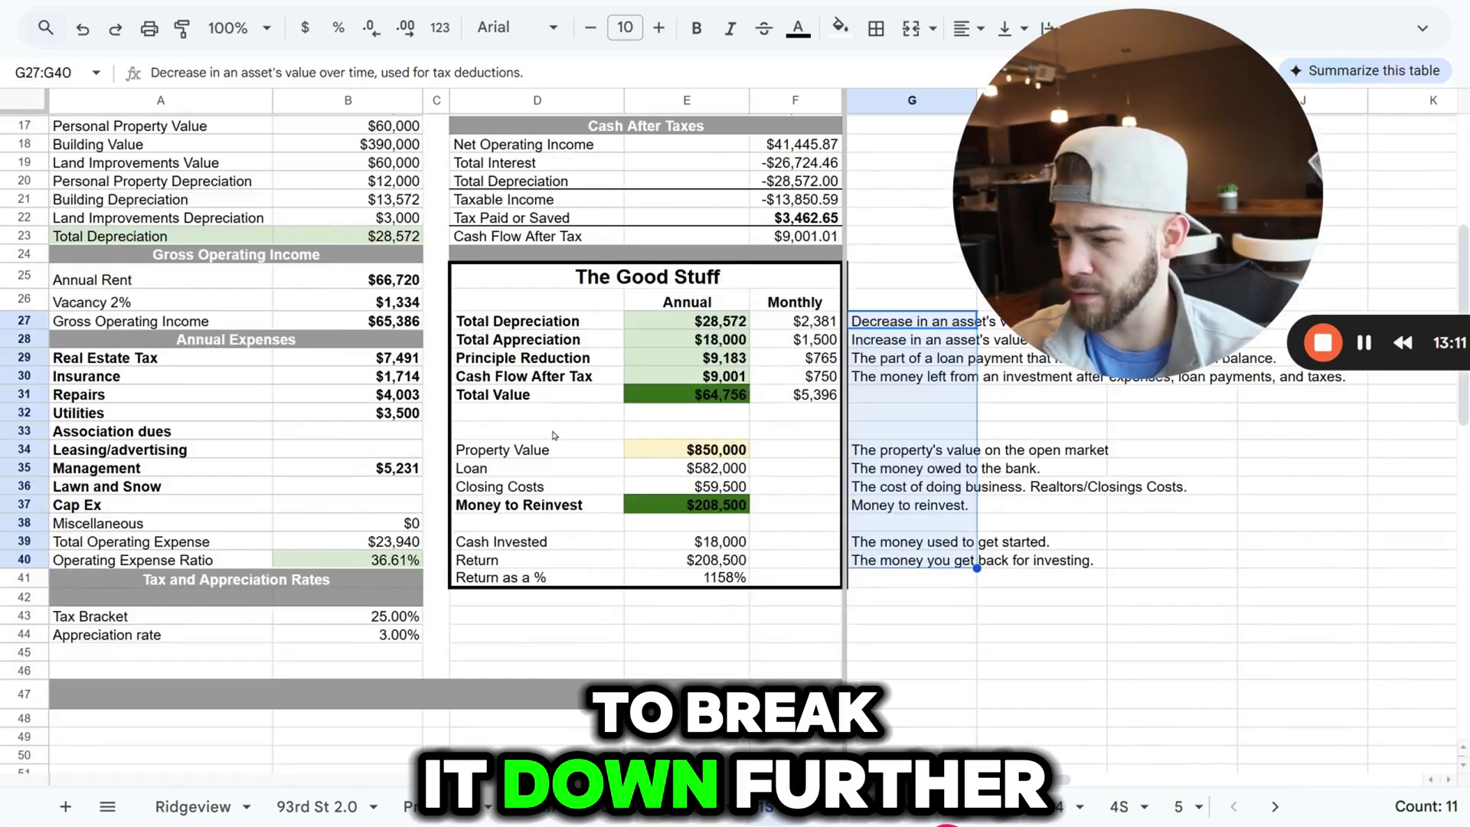
{"action": "scroll", "coordinate": [569, 451], "scroll_direction": "up", "scroll_amount": 4}
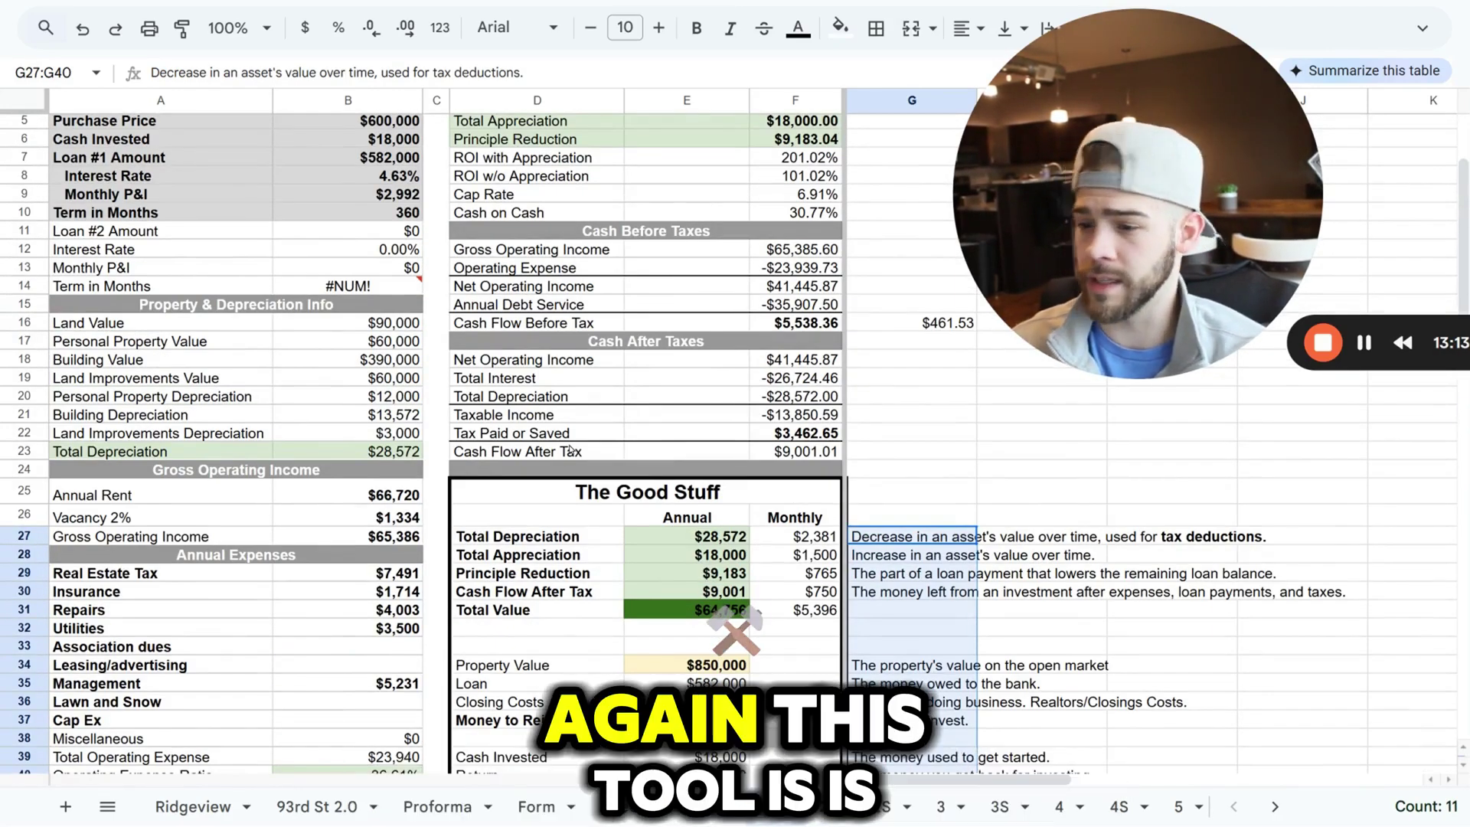